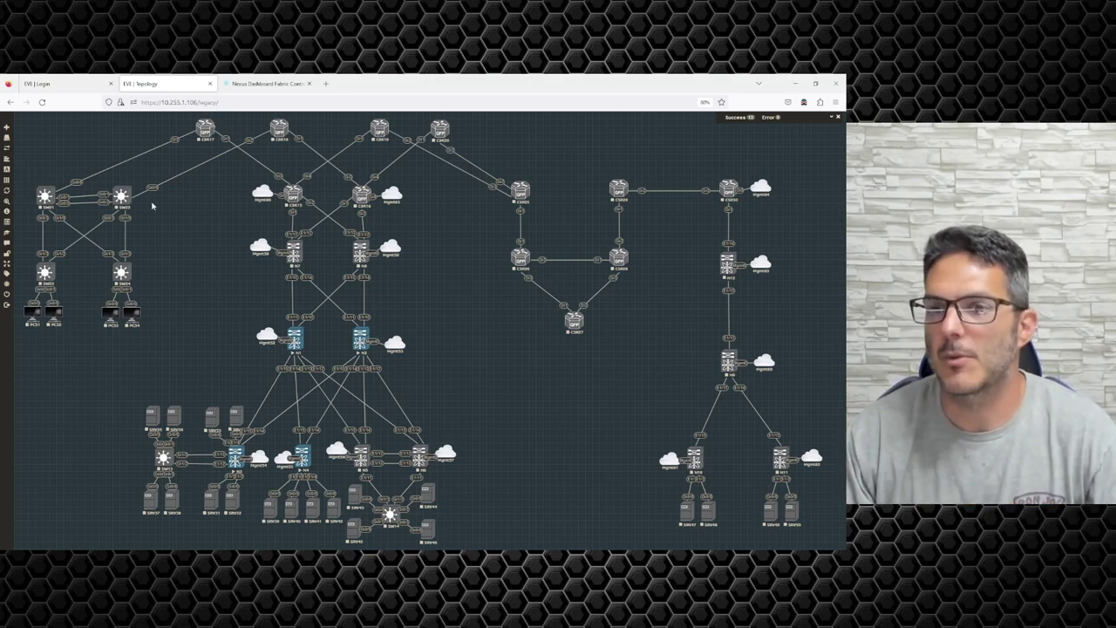
Switch from the EVE-NG topology to the Nexus Dashboard Fabric Controller dashboard.
left_click(274, 84)
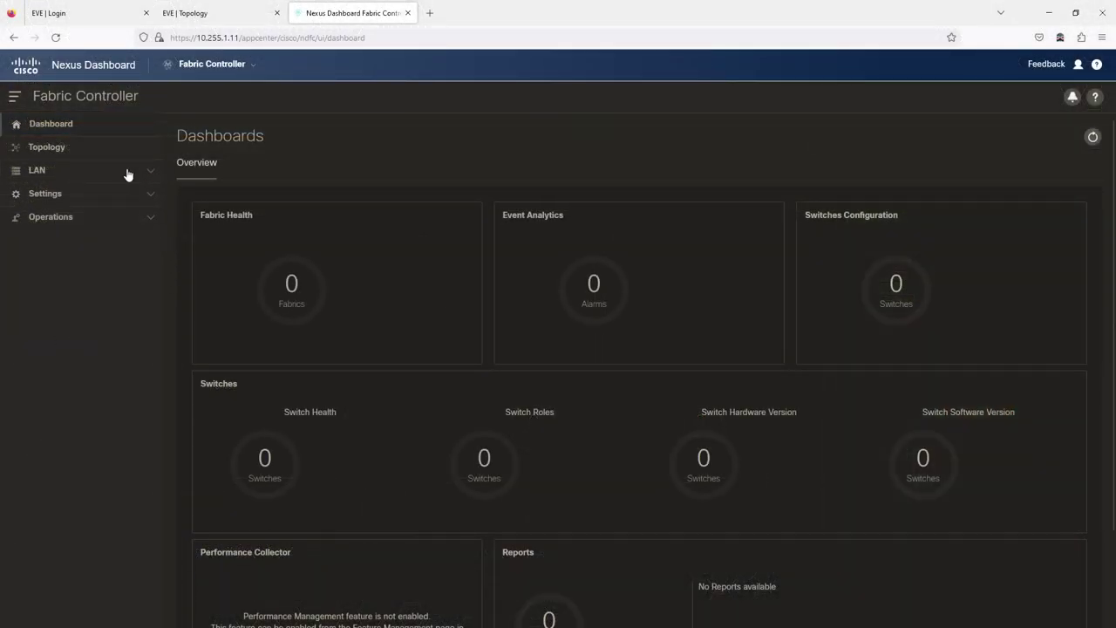
Reload the Fabric Controller app and go to the LAN Fabrics list.
left_click(196, 66)
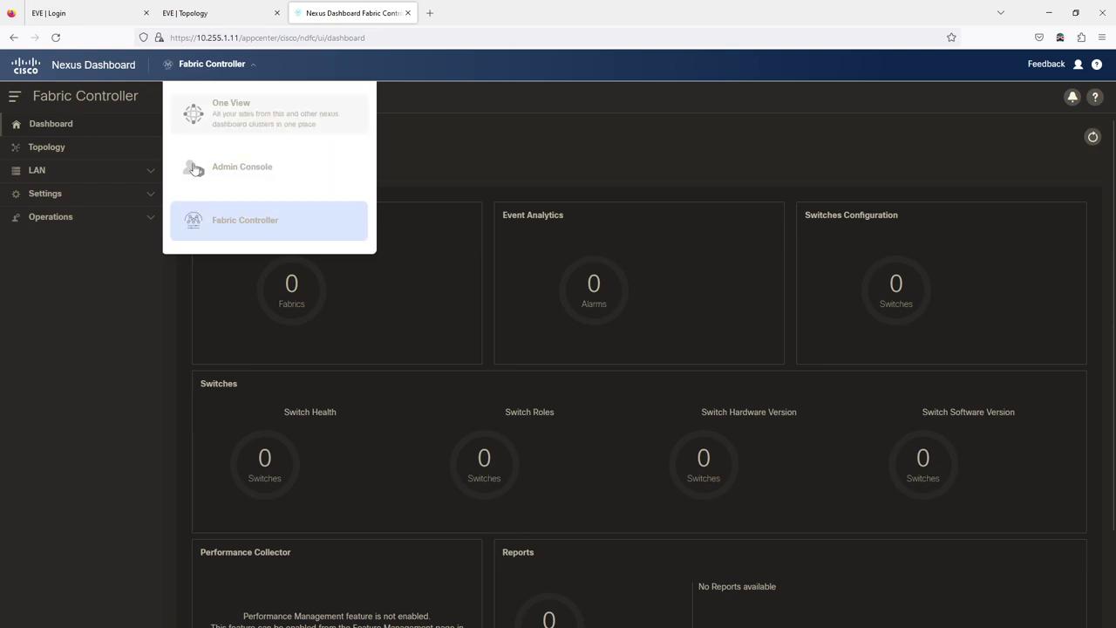
left_click(211, 225)
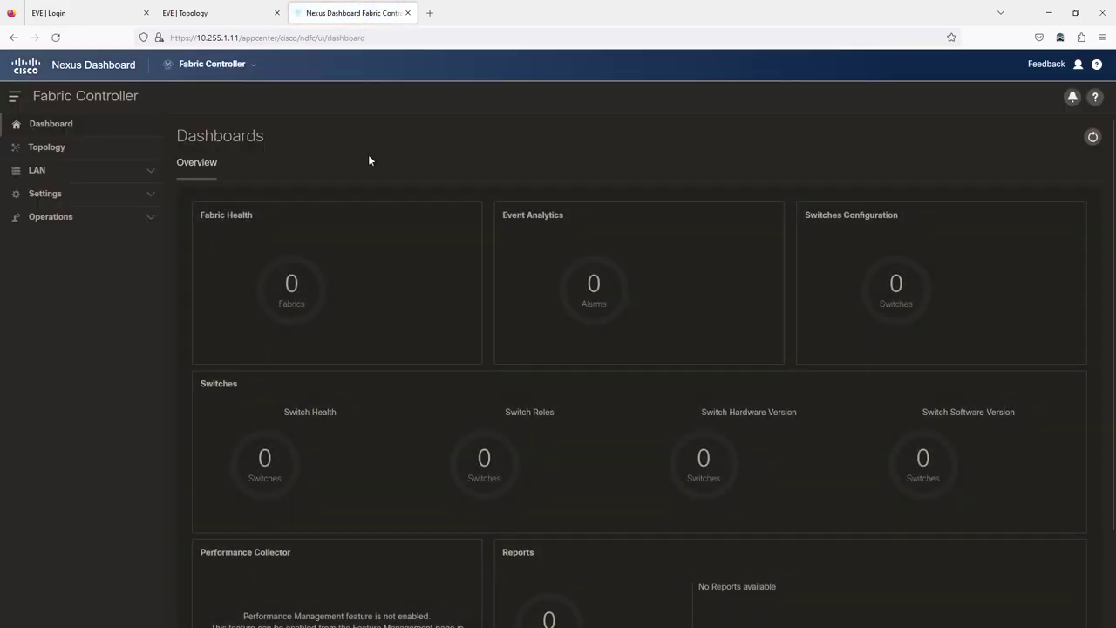
left_click(46, 154)
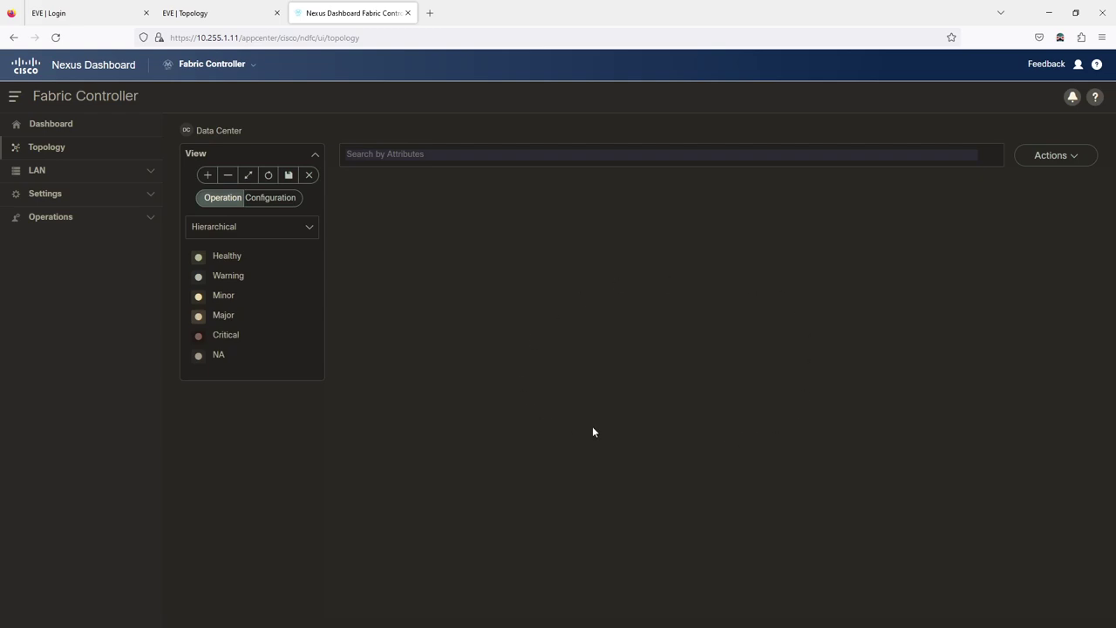
left_click(40, 172)
left_click(39, 193)
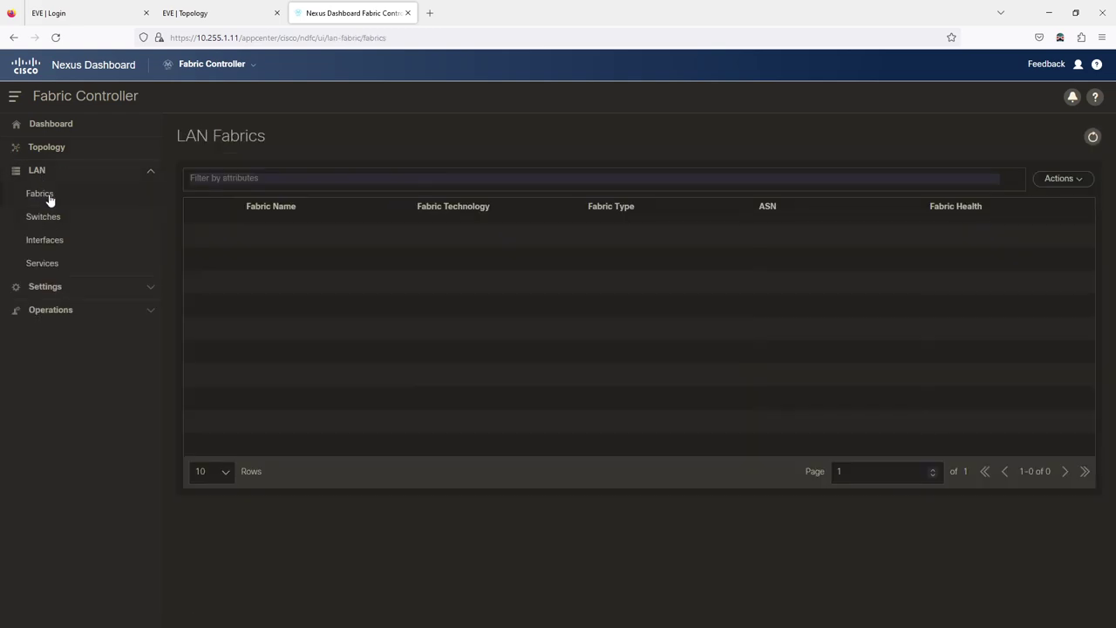
Start a new fabric named dc1 via Actions > Create Fabric and bring up the fabric-type chooser.
left_click(1072, 179)
left_click(1044, 206)
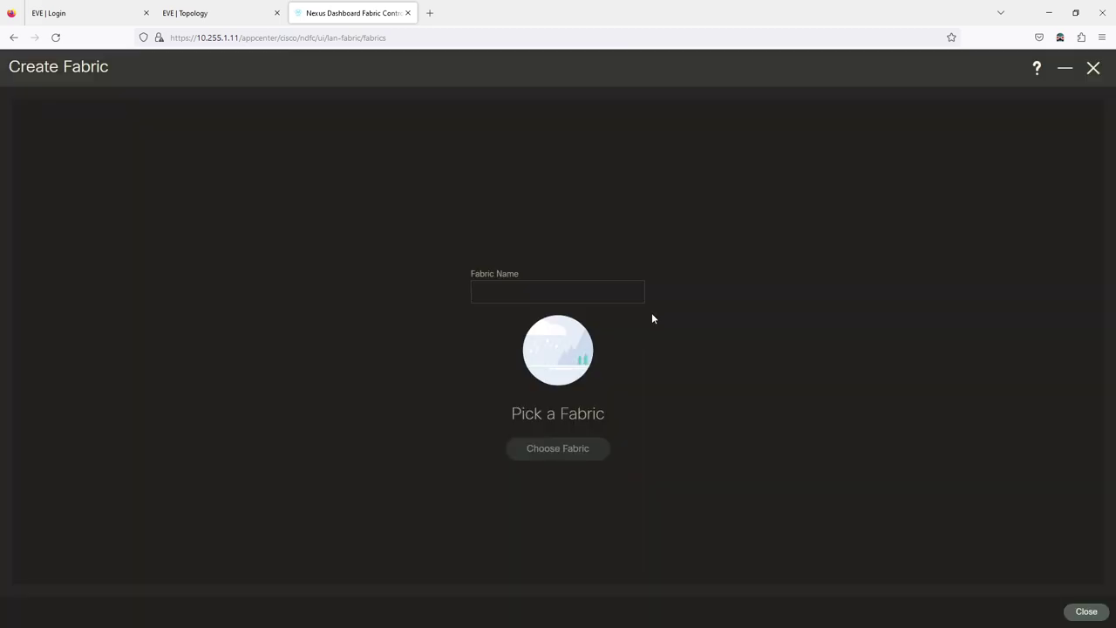
left_click(571, 292)
type("dc1")
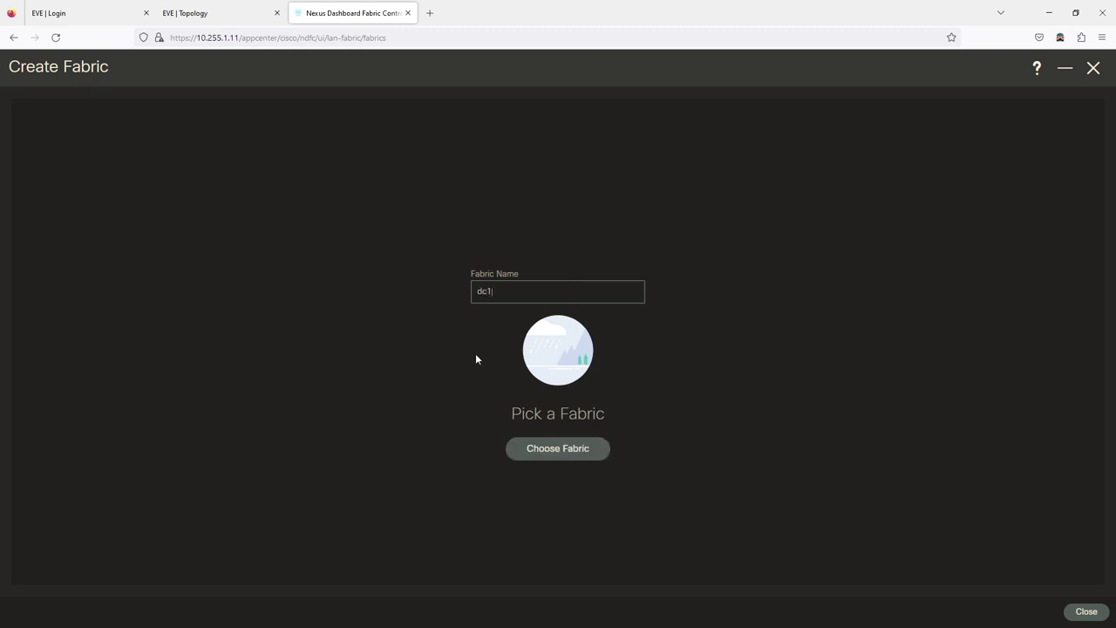
left_click(587, 458)
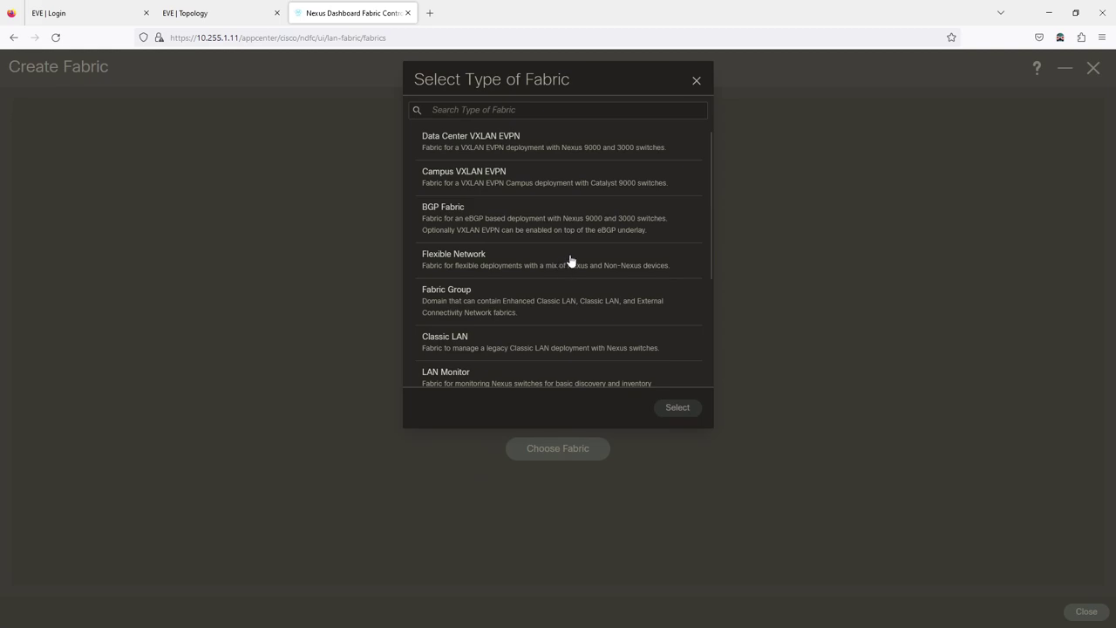
Browse the Select Type of Fabric list, then look at the EVE-NG lab topology.
scroll(610, 237, "down", 4)
scroll(615, 244, "up", 3)
scroll(615, 252, "up", 1)
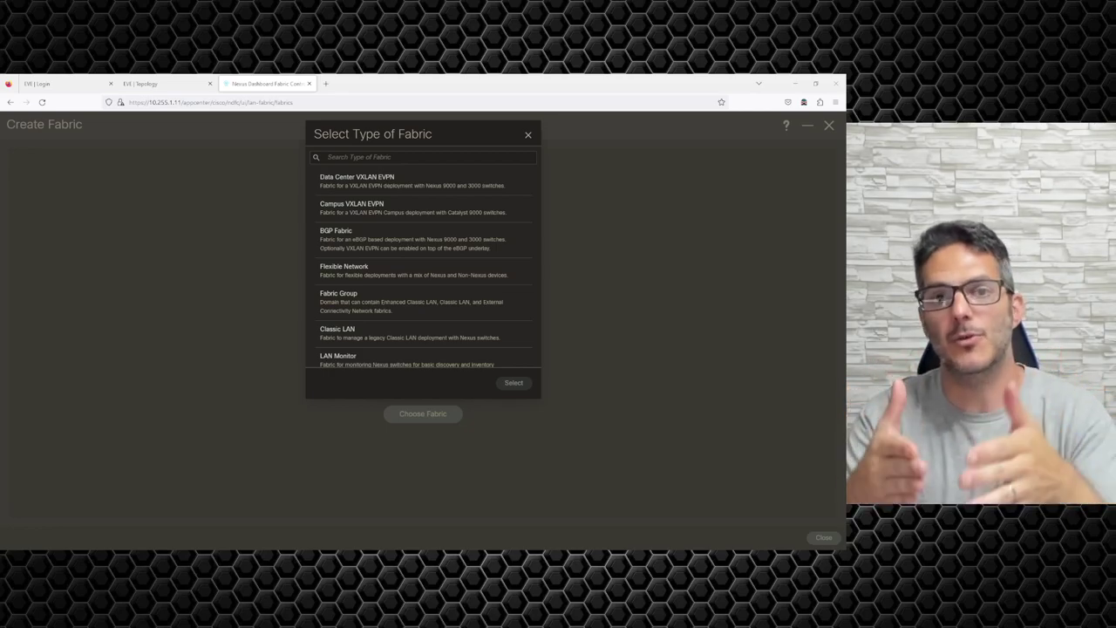
left_click(155, 83)
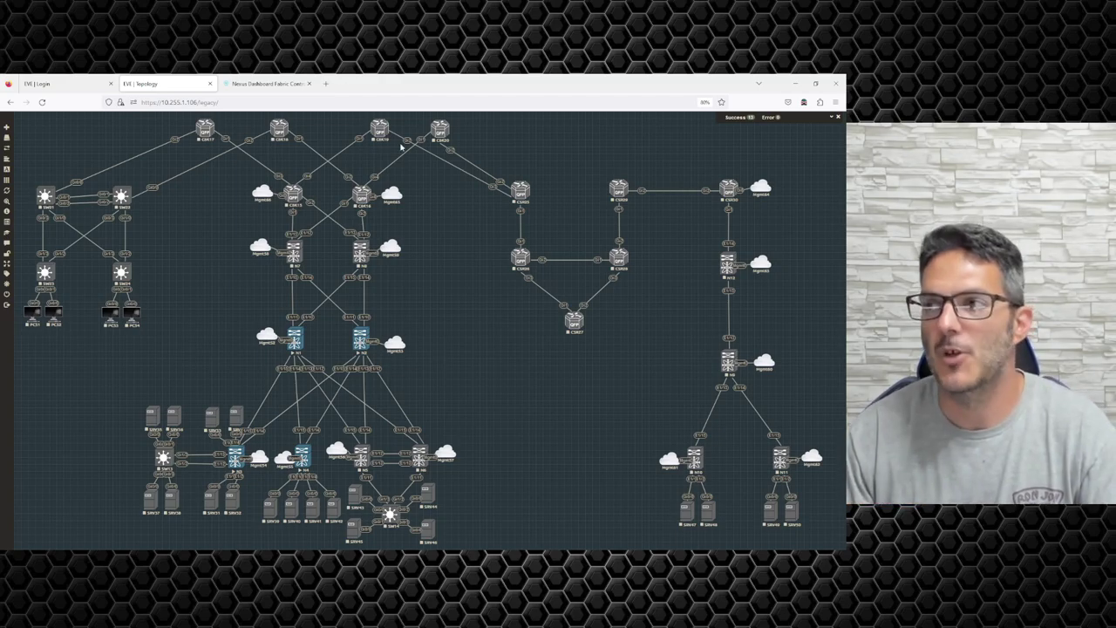
Return from EVE-NG to the pending Select Type of Fabric list in Nexus Dashboard.
left_click(261, 83)
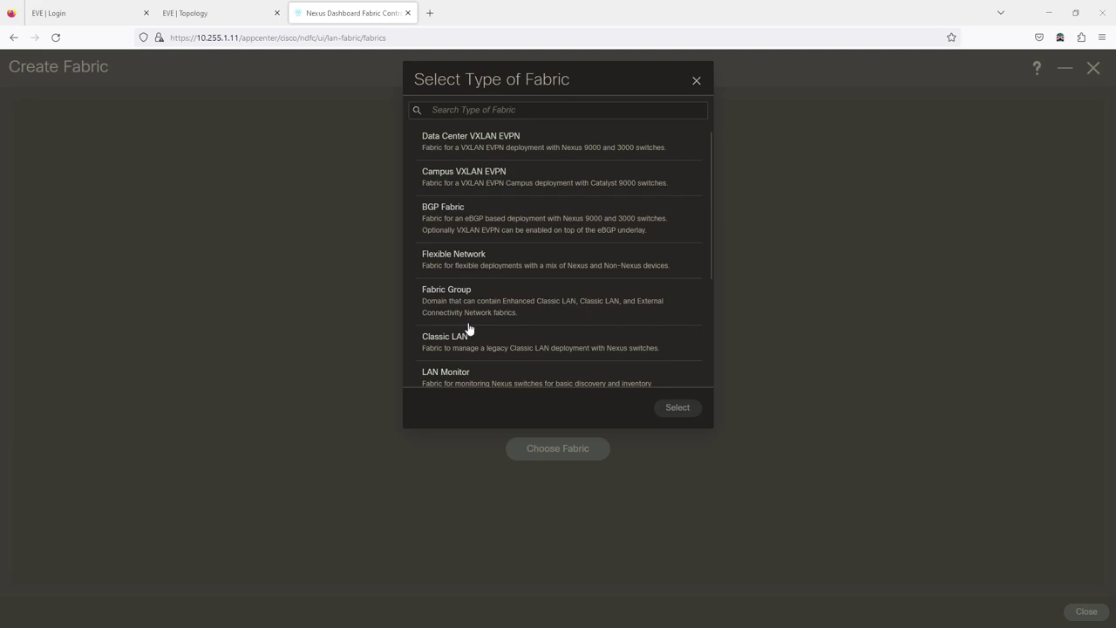
Scroll further down the fabric types, then view the EVE-NG lab topology again.
scroll(601, 301, "down", 4)
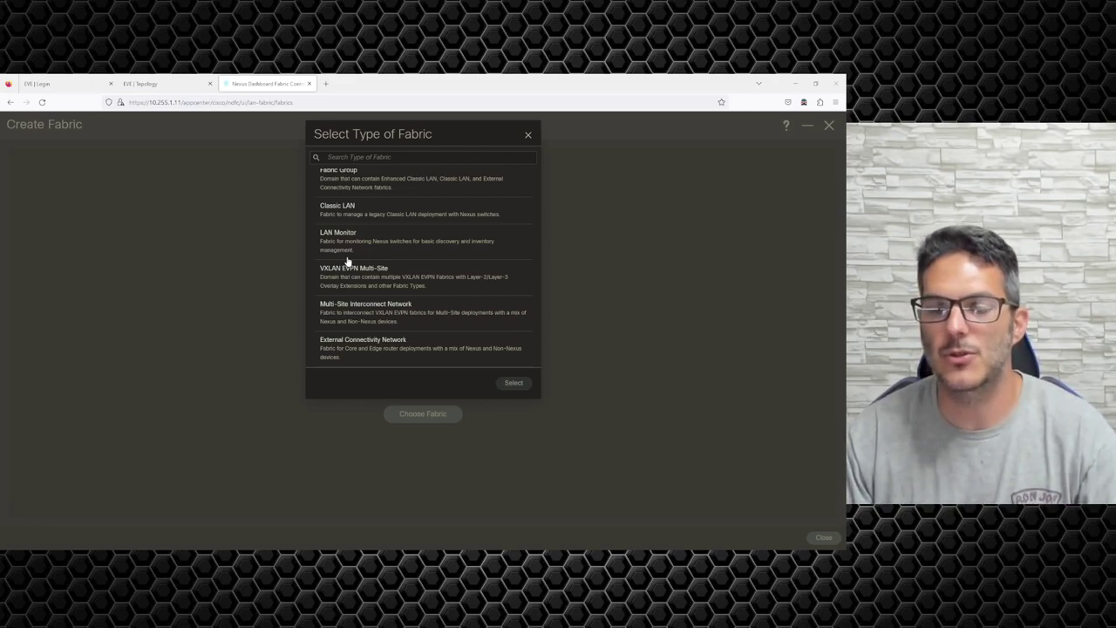
left_click(149, 82)
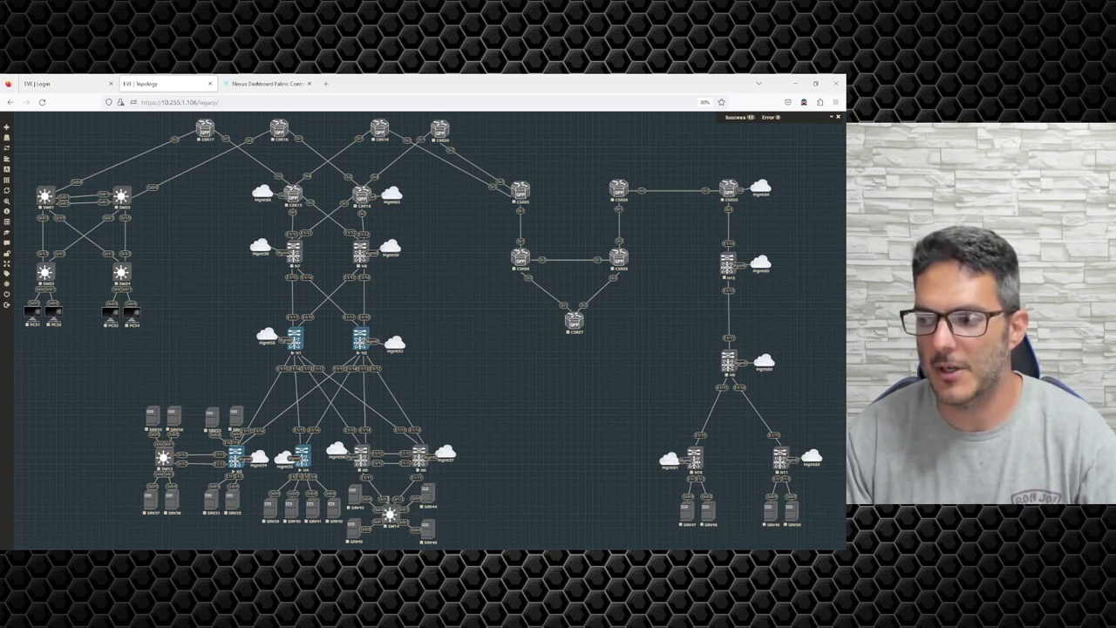
Go back to the Nexus Dashboard fabric-type list from the EVE-NG topology.
left_click(255, 87)
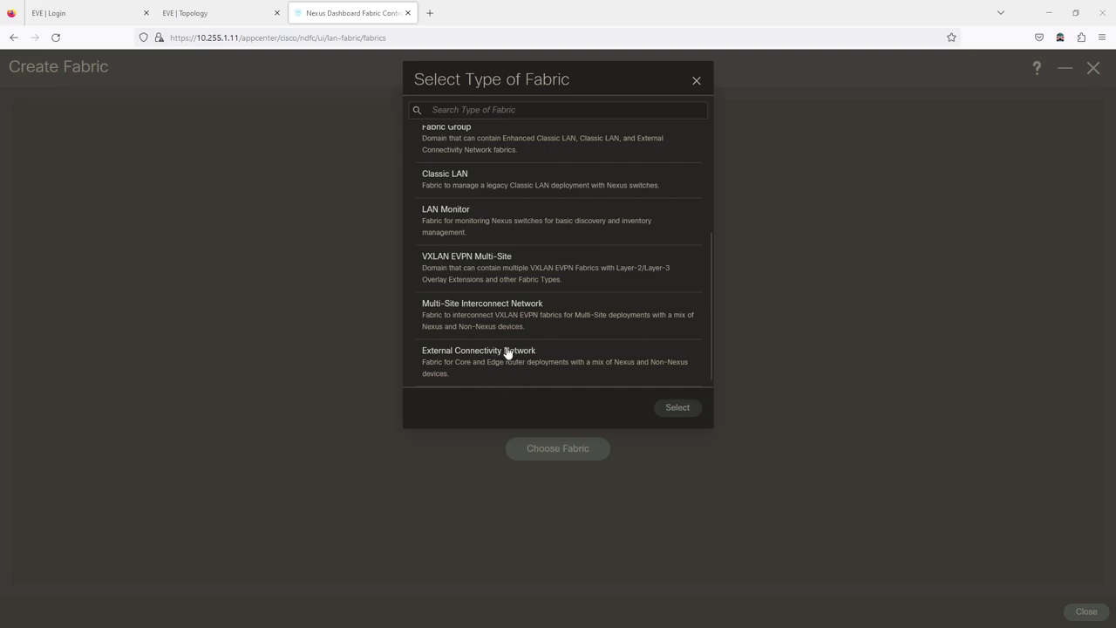
Choose Data Center VXLAN EVPN as dc1's fabric type and confirm with Select.
scroll(540, 374, "up", 5)
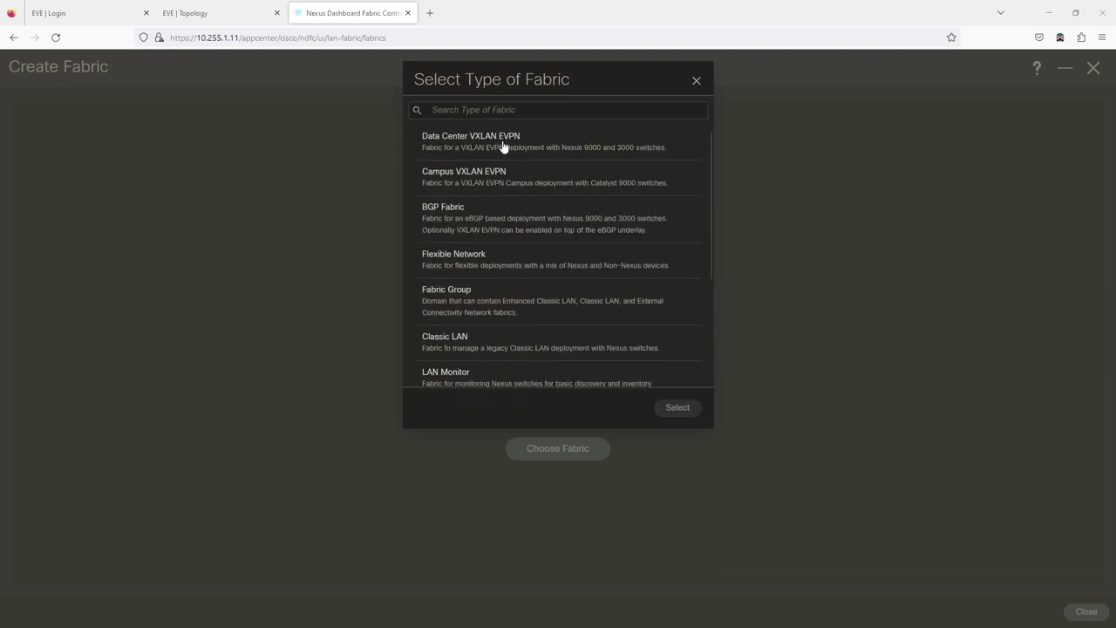
left_click(503, 146)
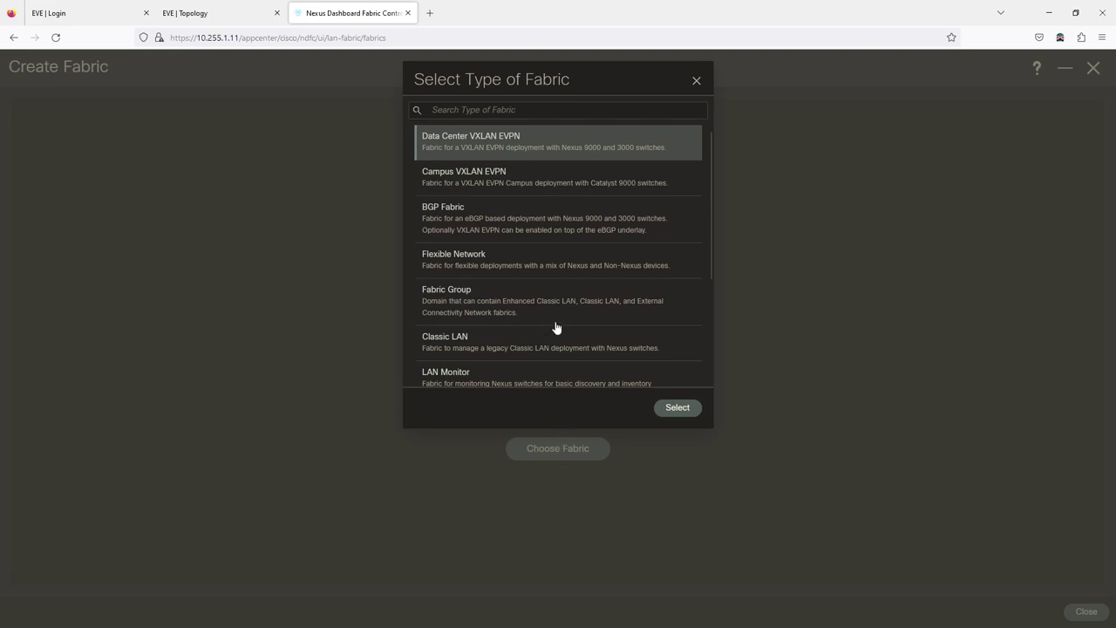
scroll(555, 326, "down", 3)
scroll(549, 319, "up", 3)
scroll(548, 322, "down", 4)
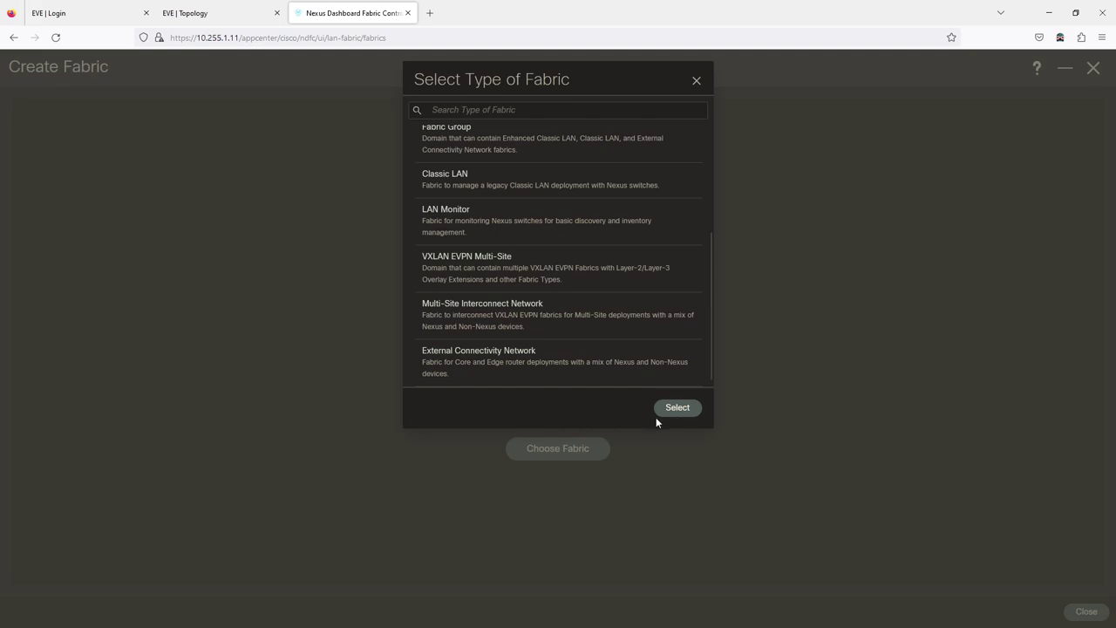
left_click(679, 407)
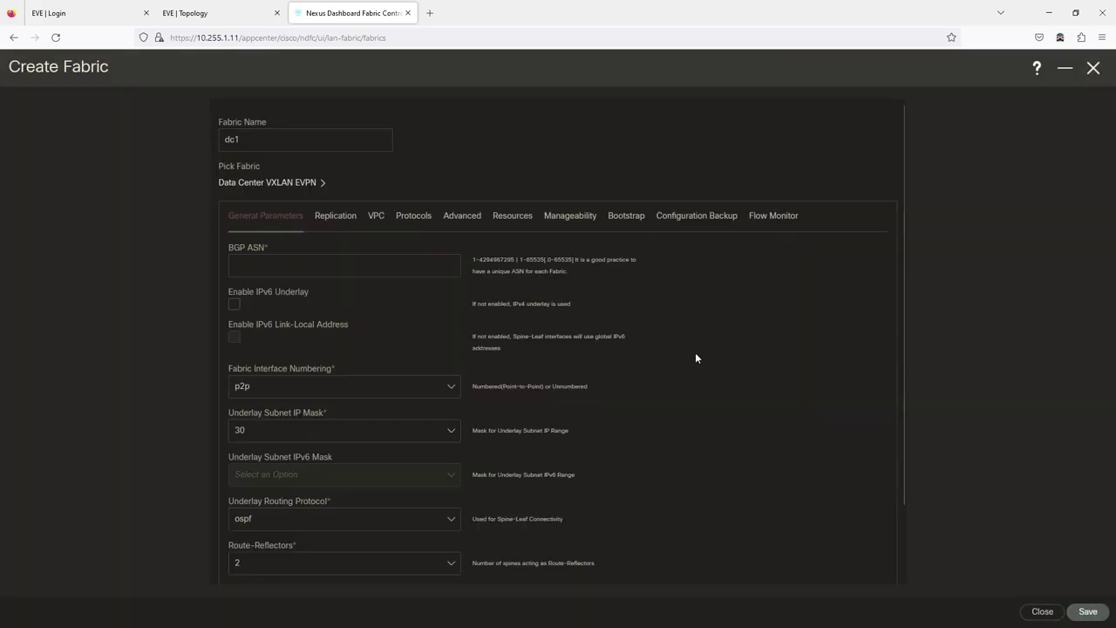
scroll(696, 358, "down", 2)
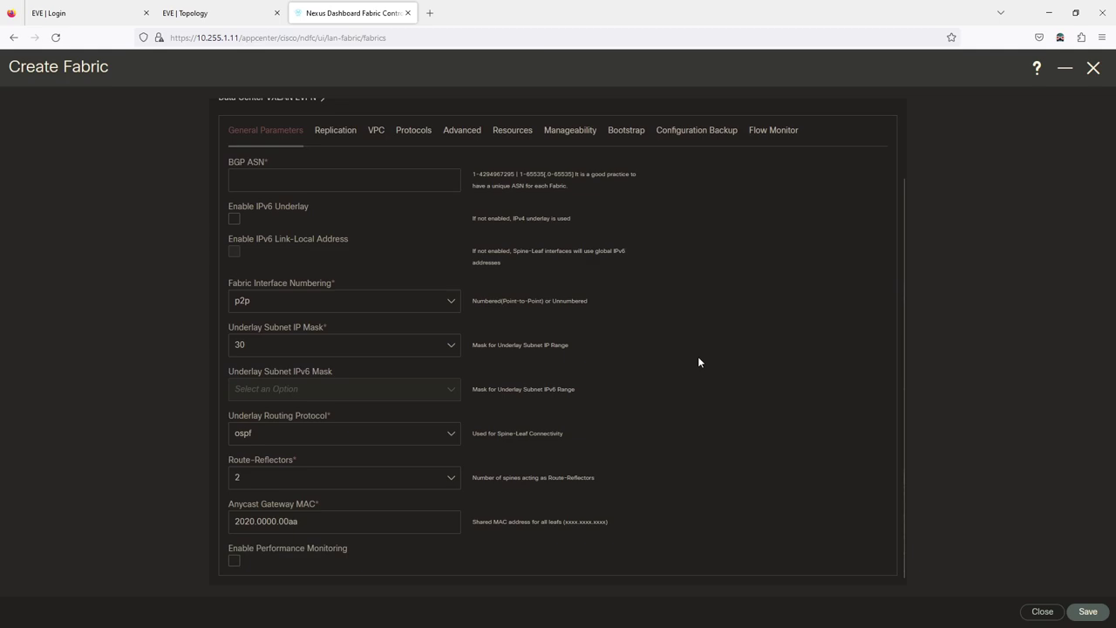
scroll(684, 361, "up", 2)
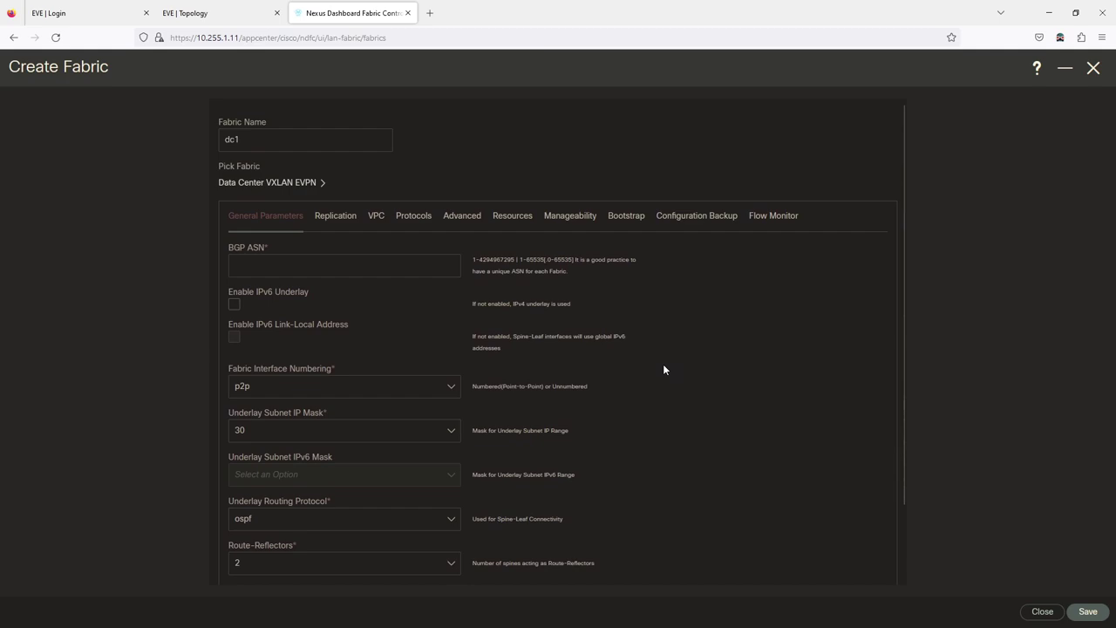
Enter 65001 as the BGP ASN after checking the allowed ASN range.
left_click(282, 266)
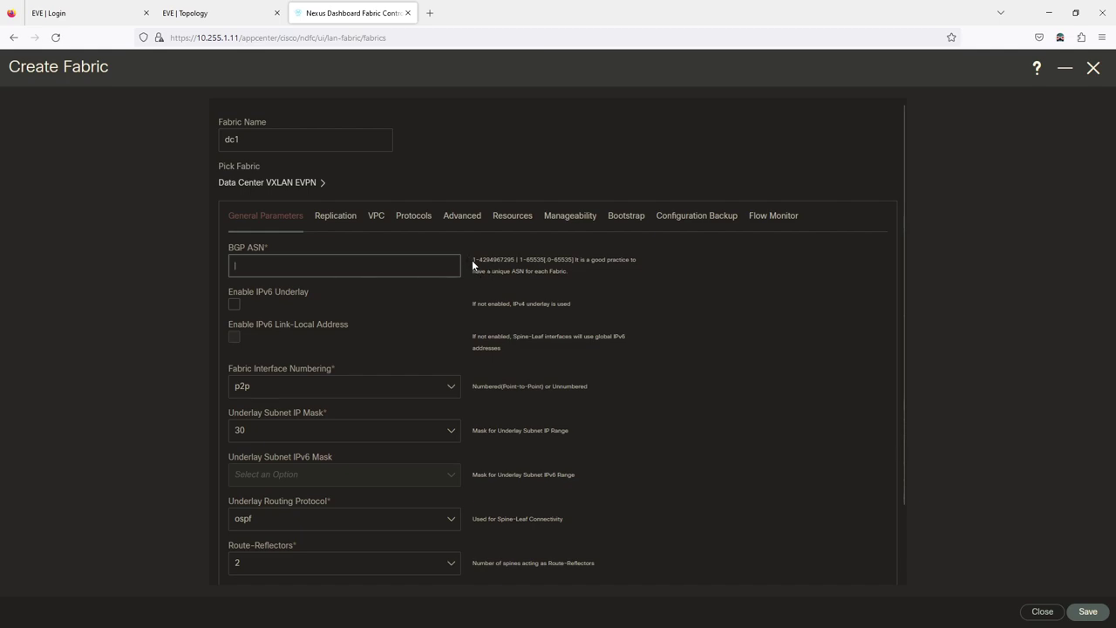
left_click_drag(473, 265, 514, 270)
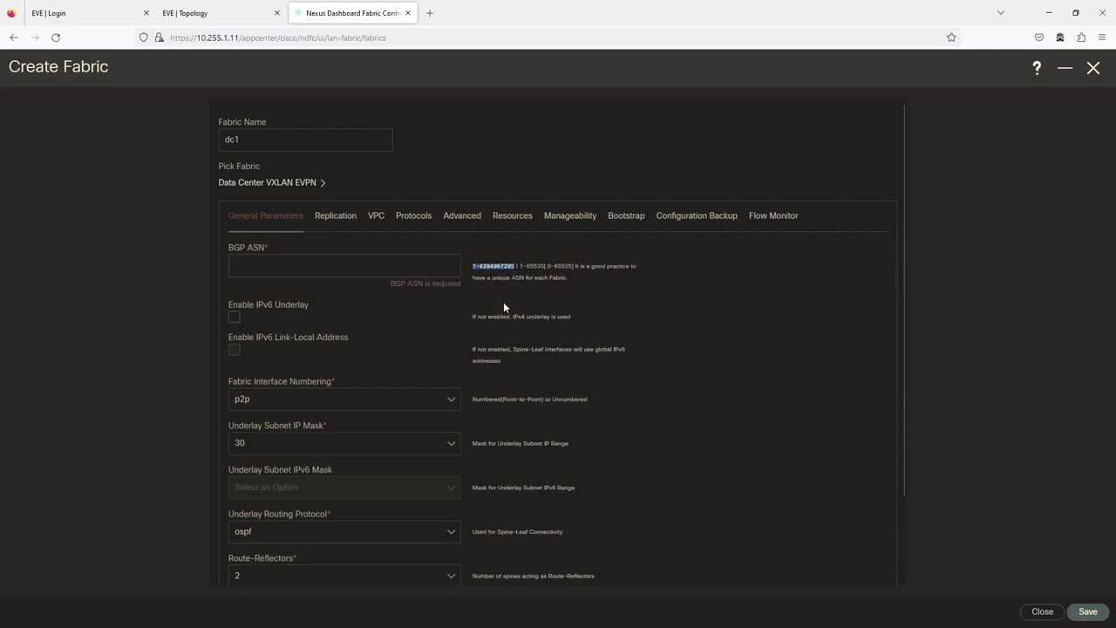
left_click(503, 301)
left_click_drag(561, 266, 576, 266)
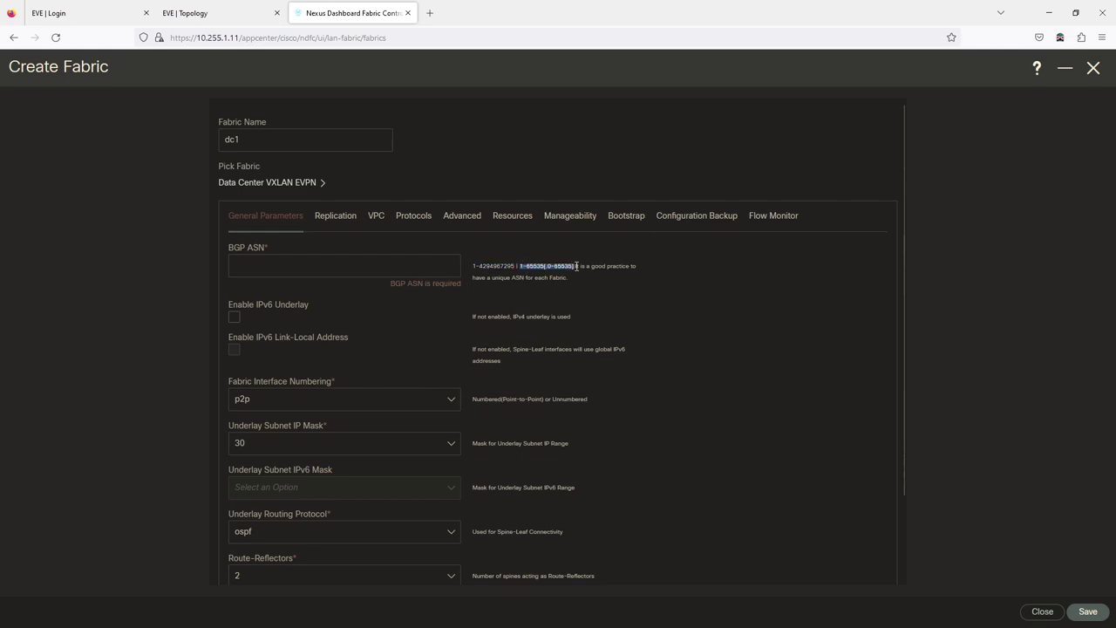
left_click(582, 317)
left_click(398, 269)
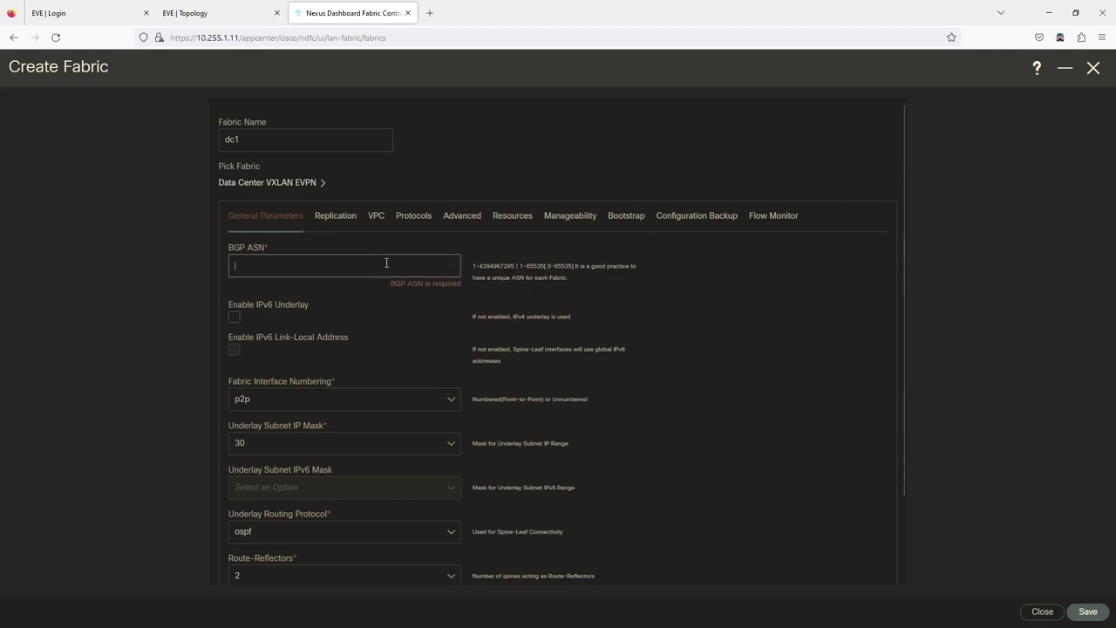
type("65001")
left_click(775, 342)
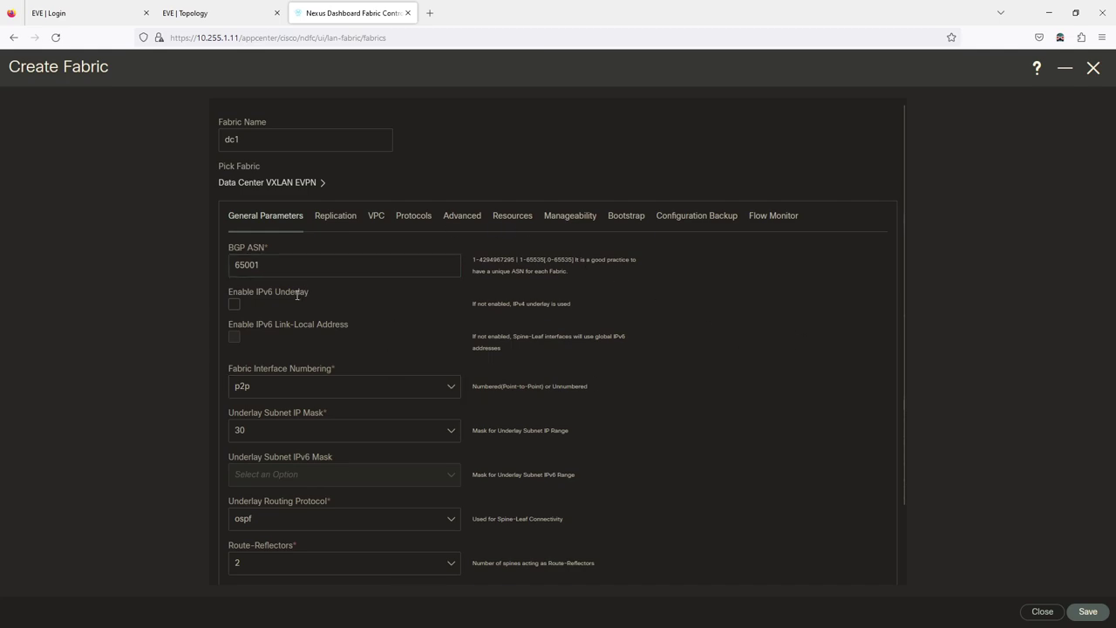
Keep interface numbering at p2p and set the underlay subnet mask to 30.
scroll(298, 295, "down", 2)
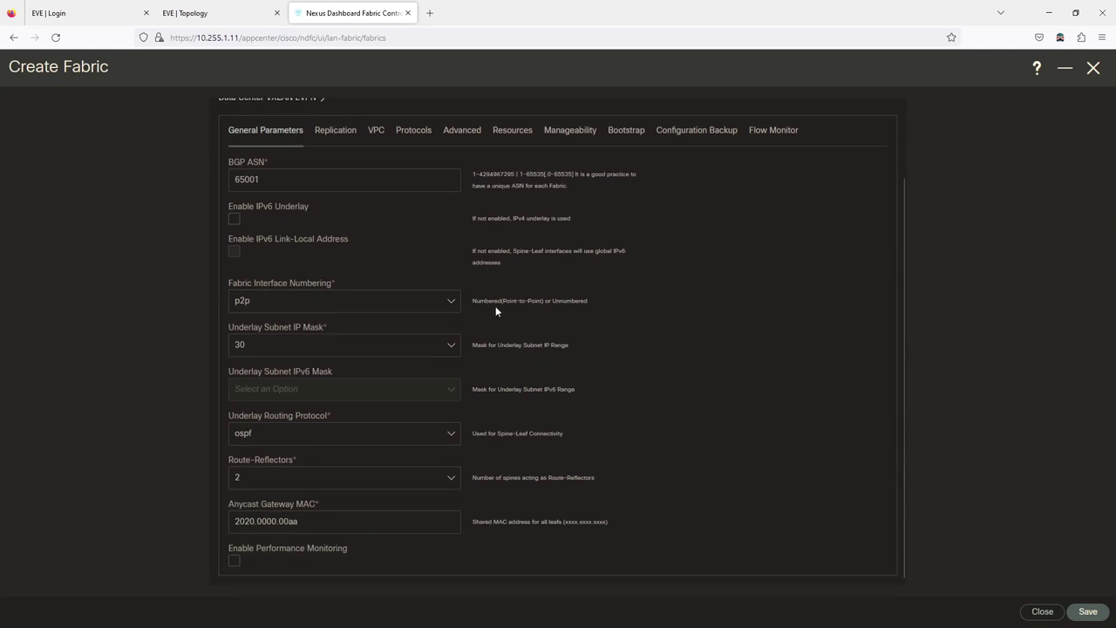
left_click(427, 311)
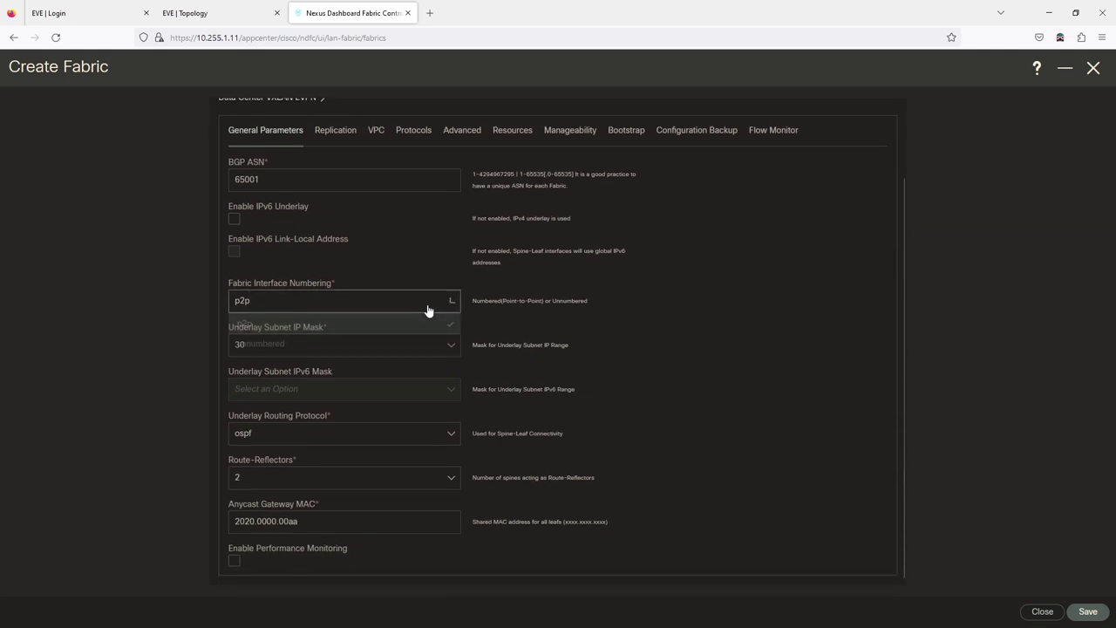
left_click(370, 351)
left_click(359, 305)
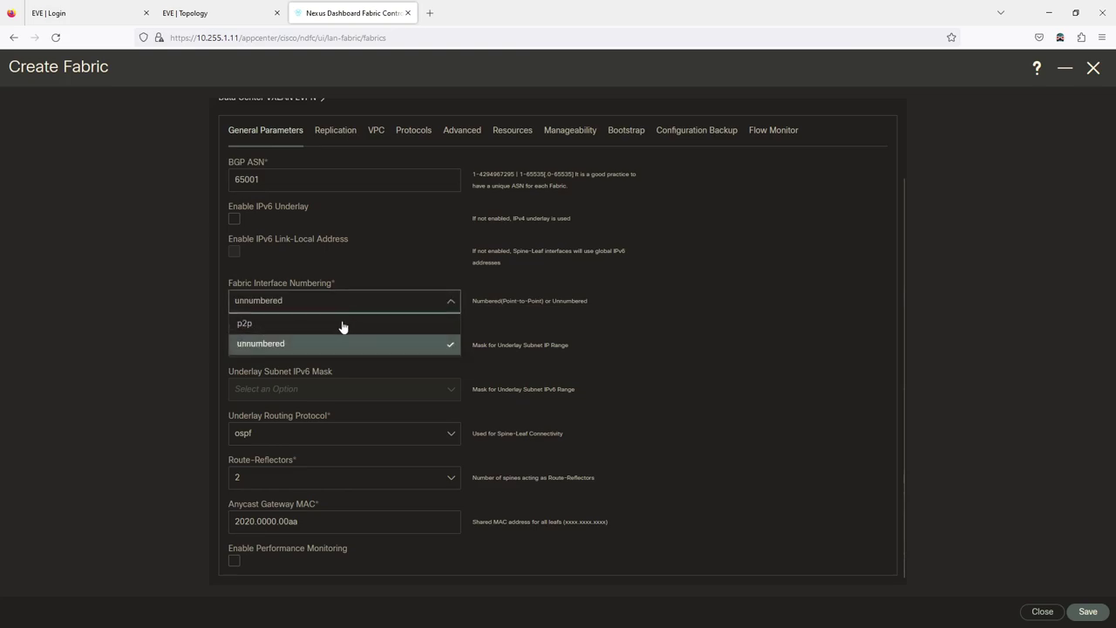
left_click(330, 324)
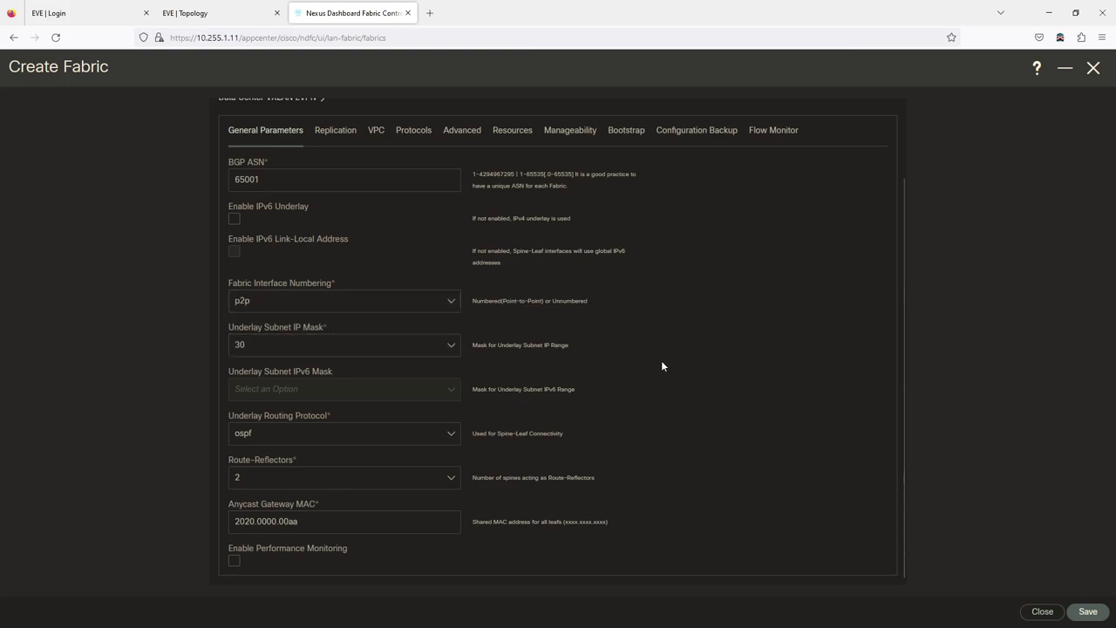
left_click(439, 346)
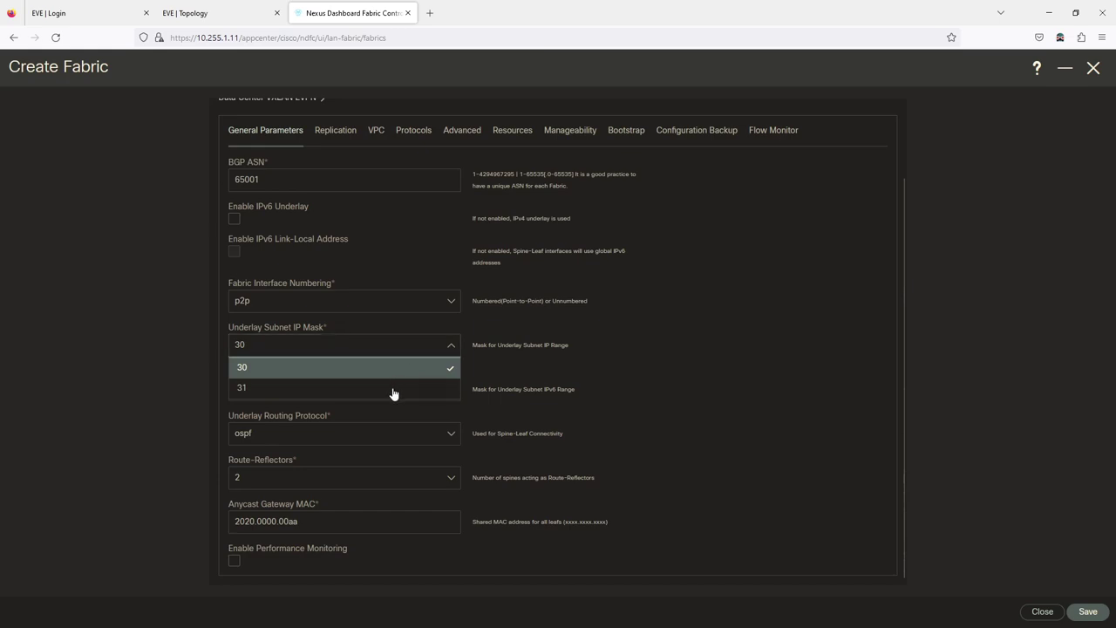
left_click(392, 387)
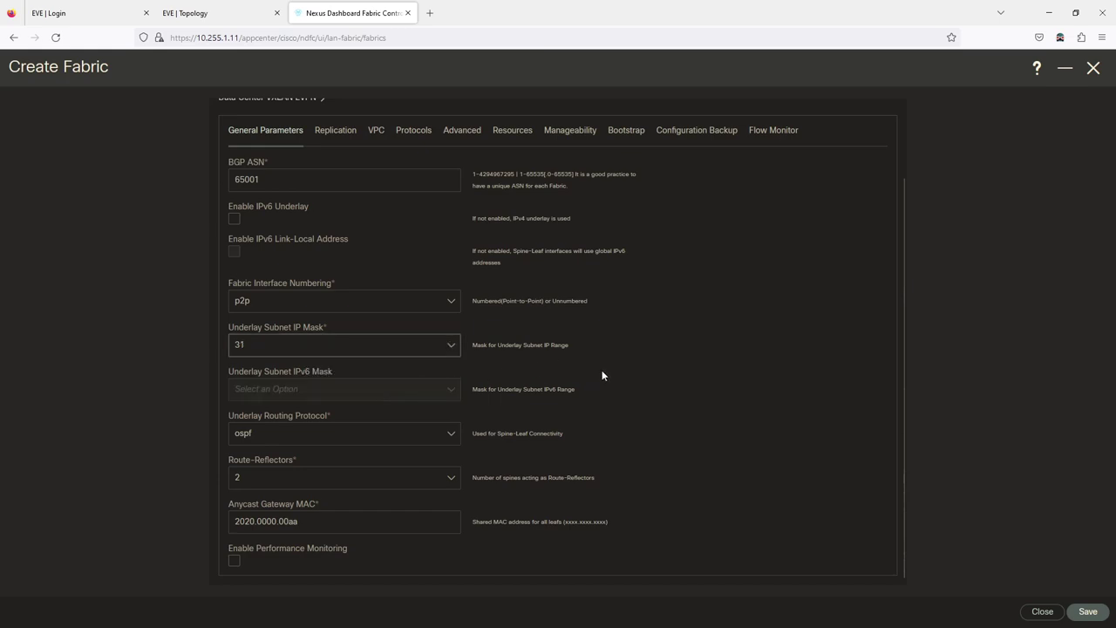
left_click(383, 348)
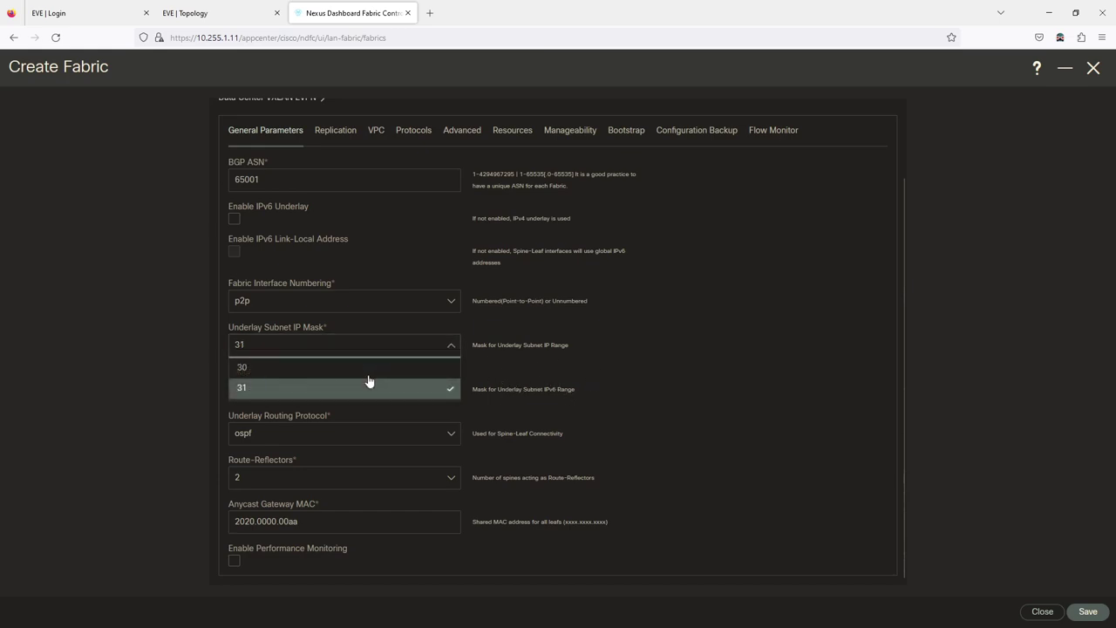
left_click(368, 366)
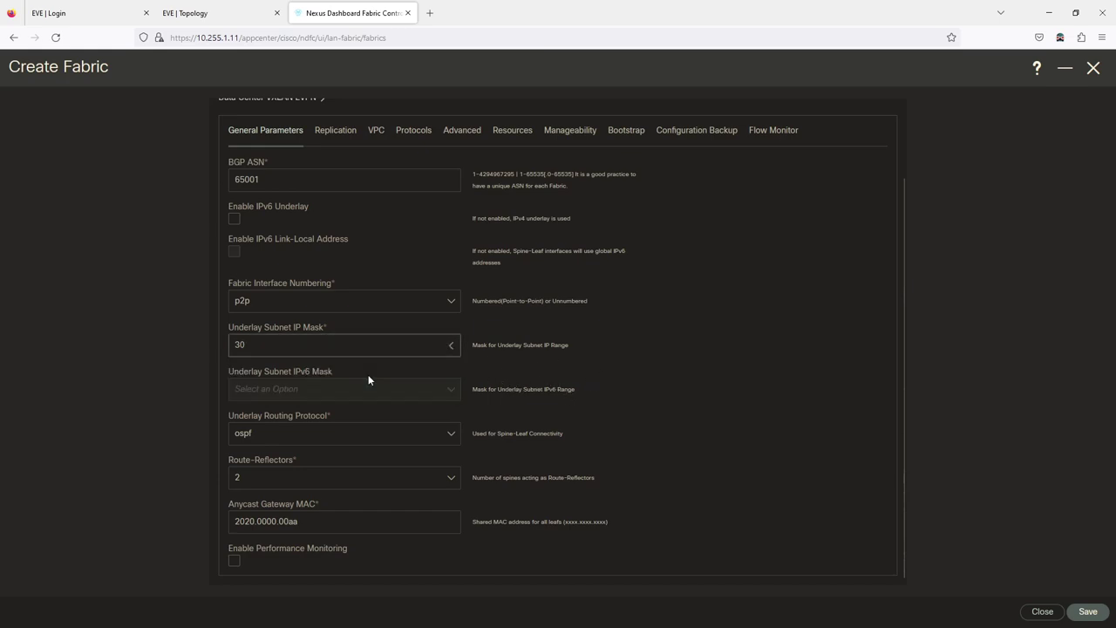
Check the OSPF underlay routing protocol and route-reflector options, then view the EVE-NG topology.
left_click(292, 436)
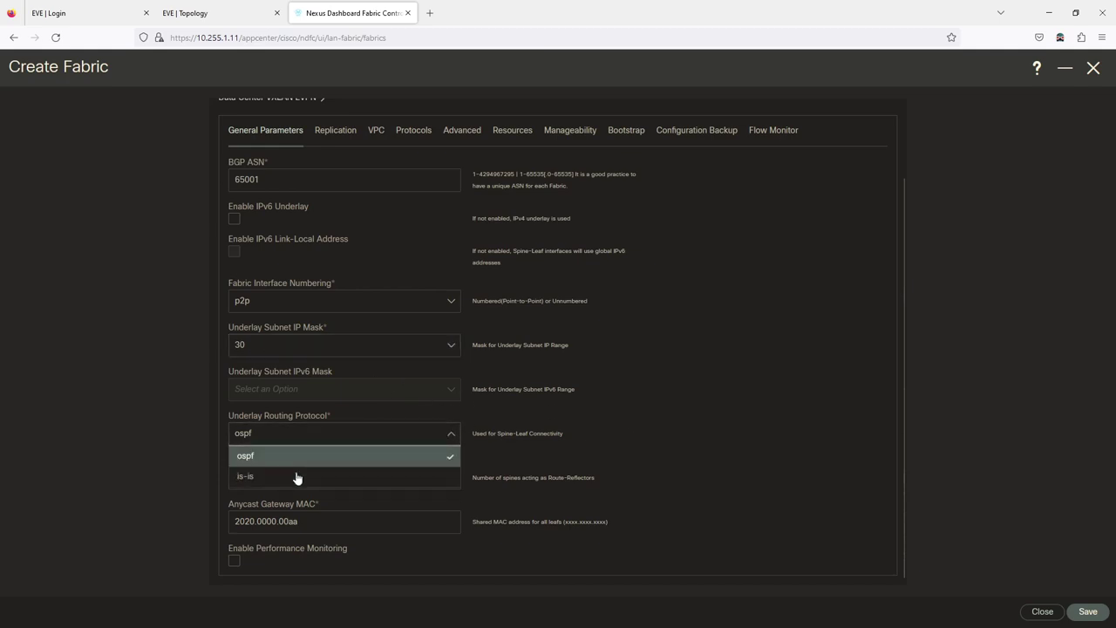
left_click(680, 455)
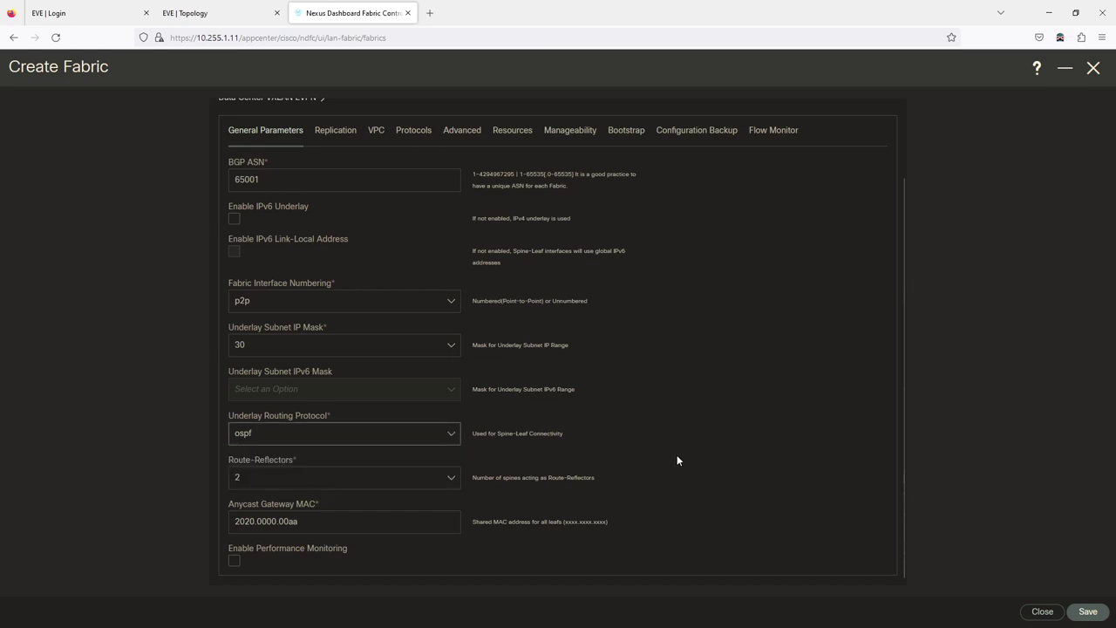
left_click(388, 478)
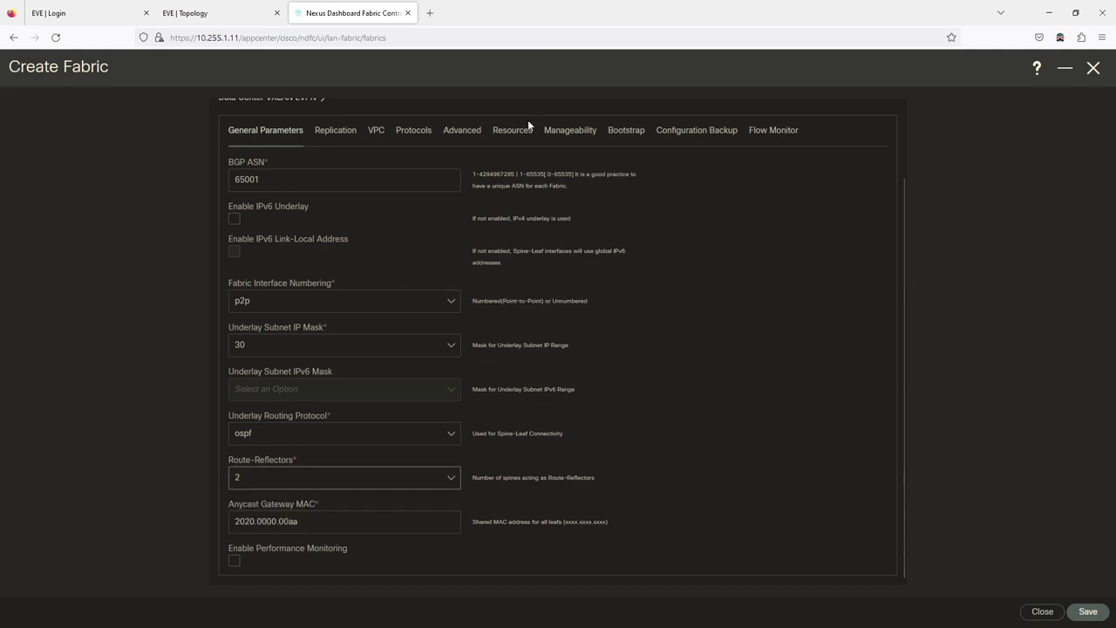
left_click(179, 13)
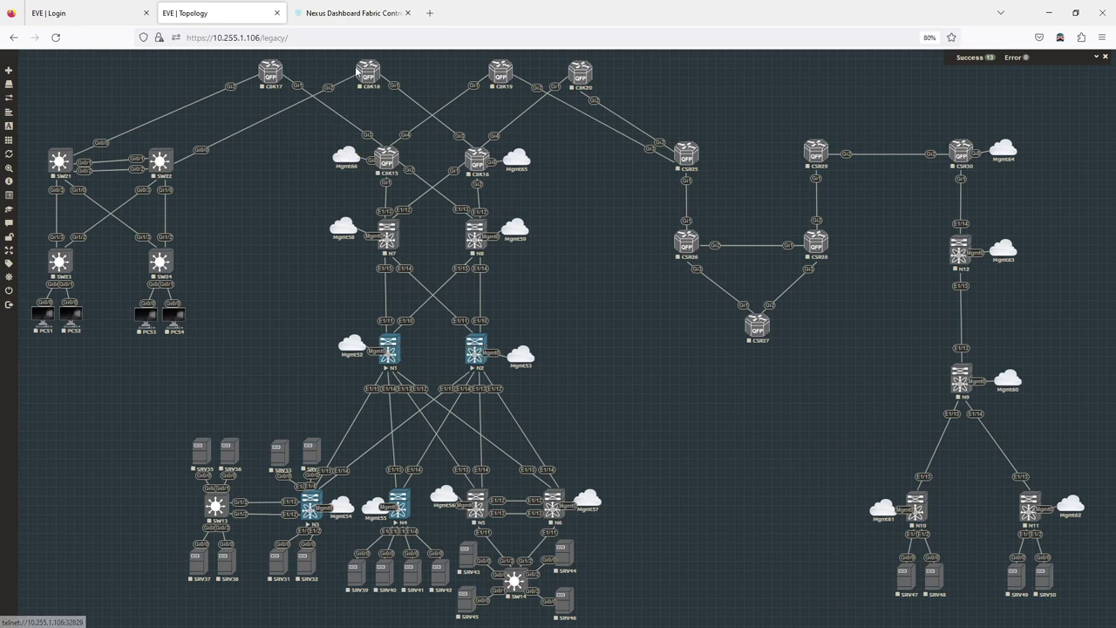
Return from EVE-NG to the dc1 Create Fabric form.
left_click(349, 13)
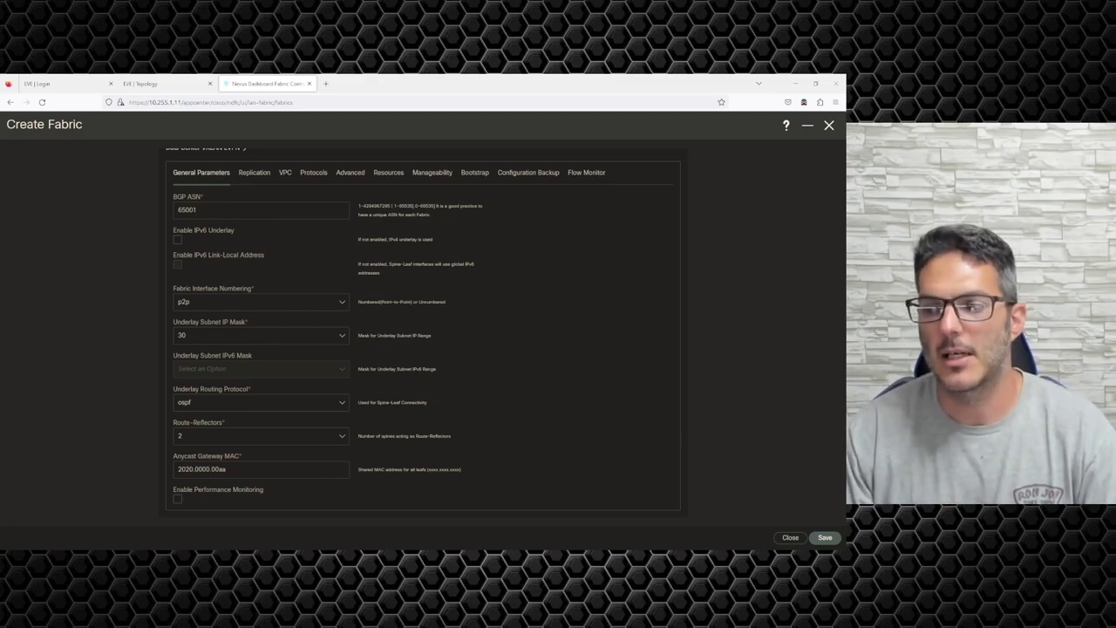
left_click(171, 87)
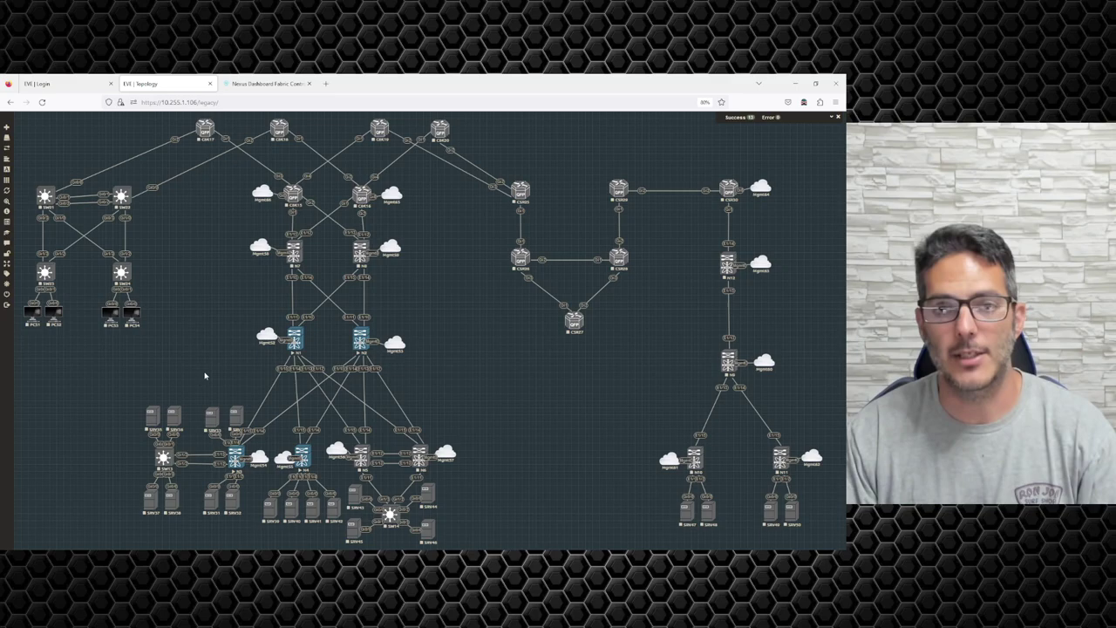
left_click(253, 85)
left_click_drag(236, 475, 155, 476)
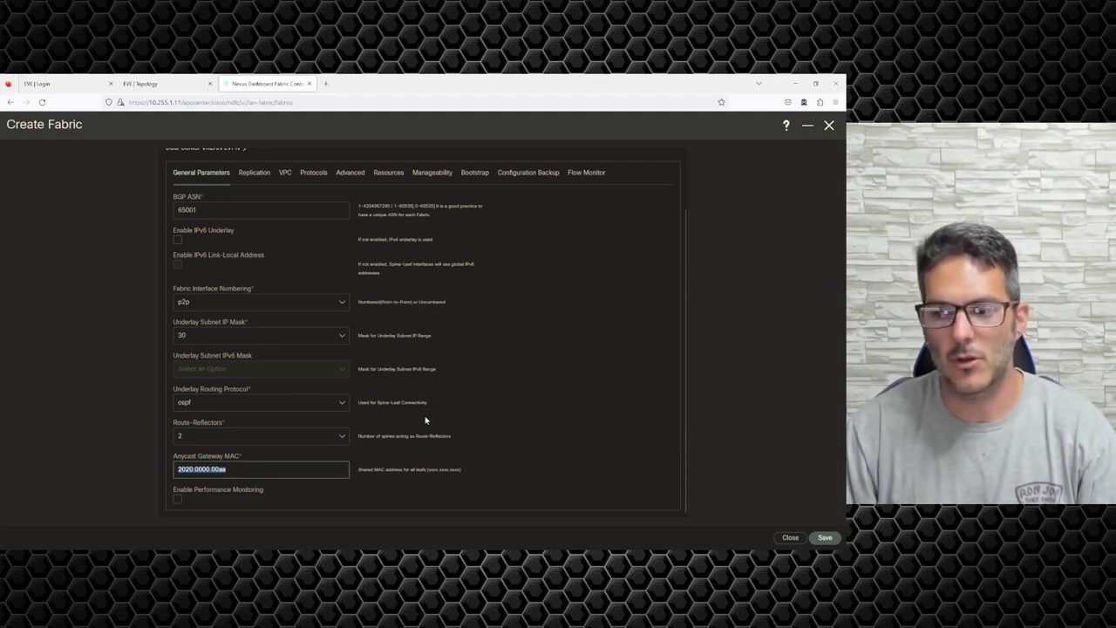
Set the Anycast Gateway MAC to 0001.0001.0001, then view the Replication settings.
type("0001.")
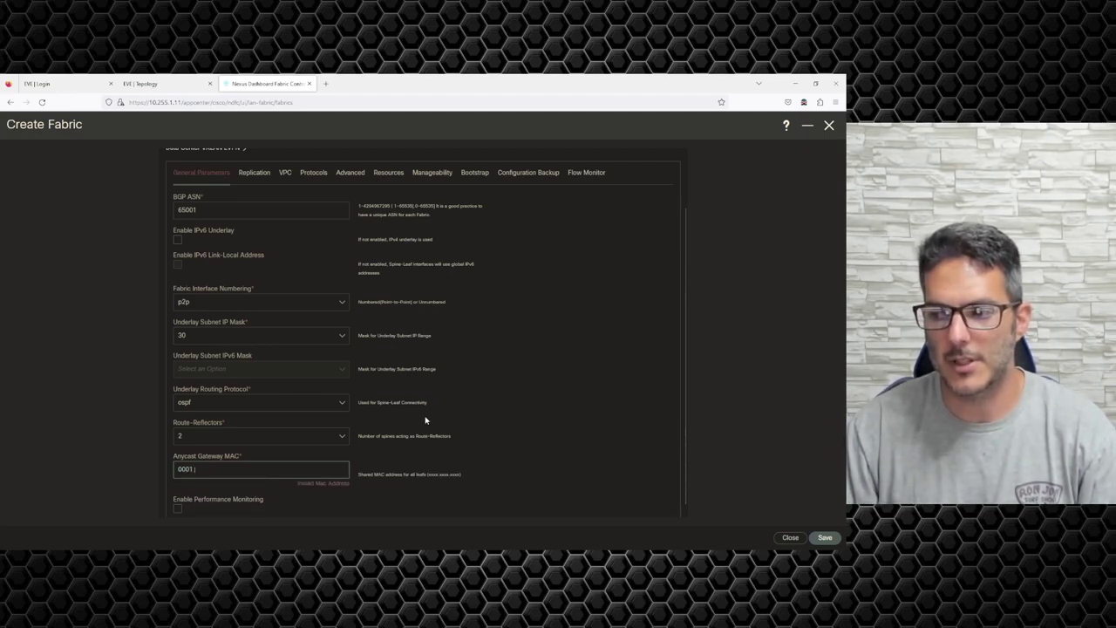
type("0001.0001")
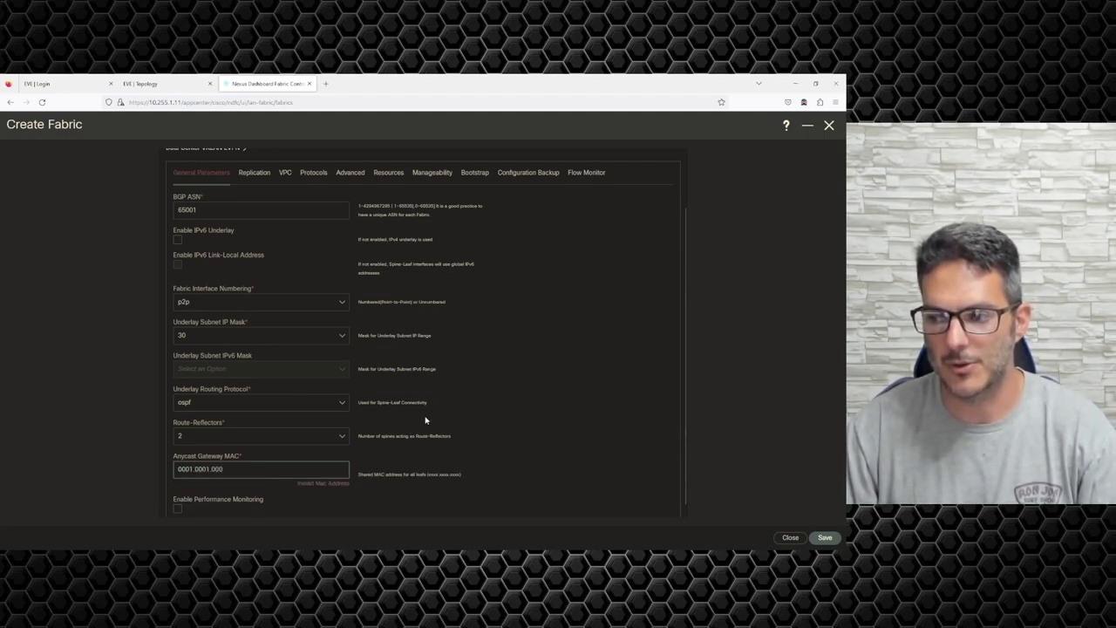
left_click(472, 427)
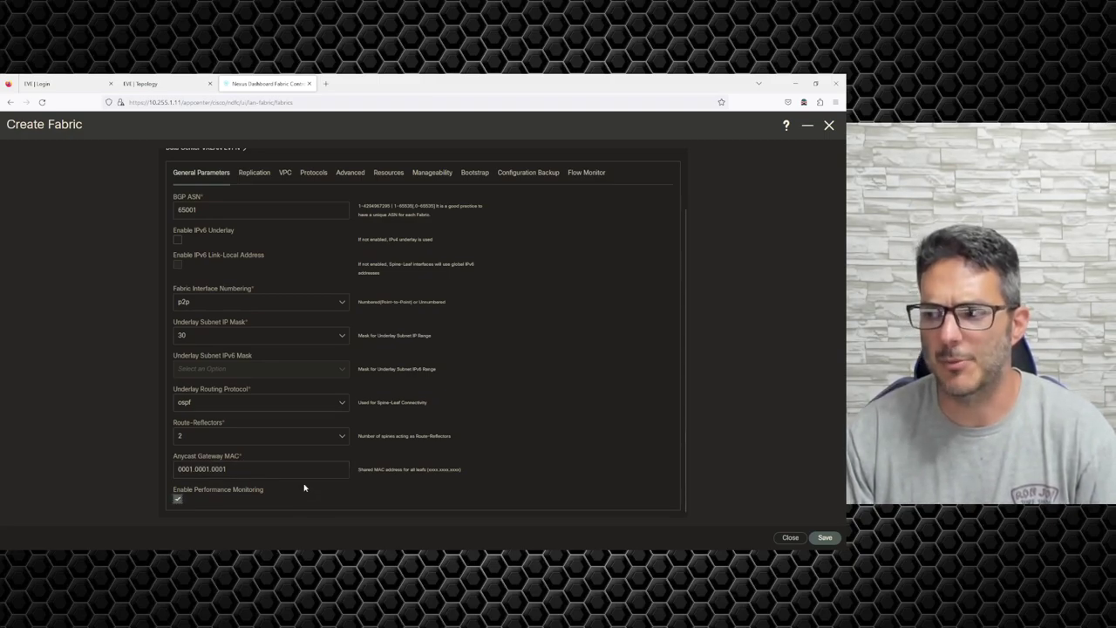
left_click(253, 178)
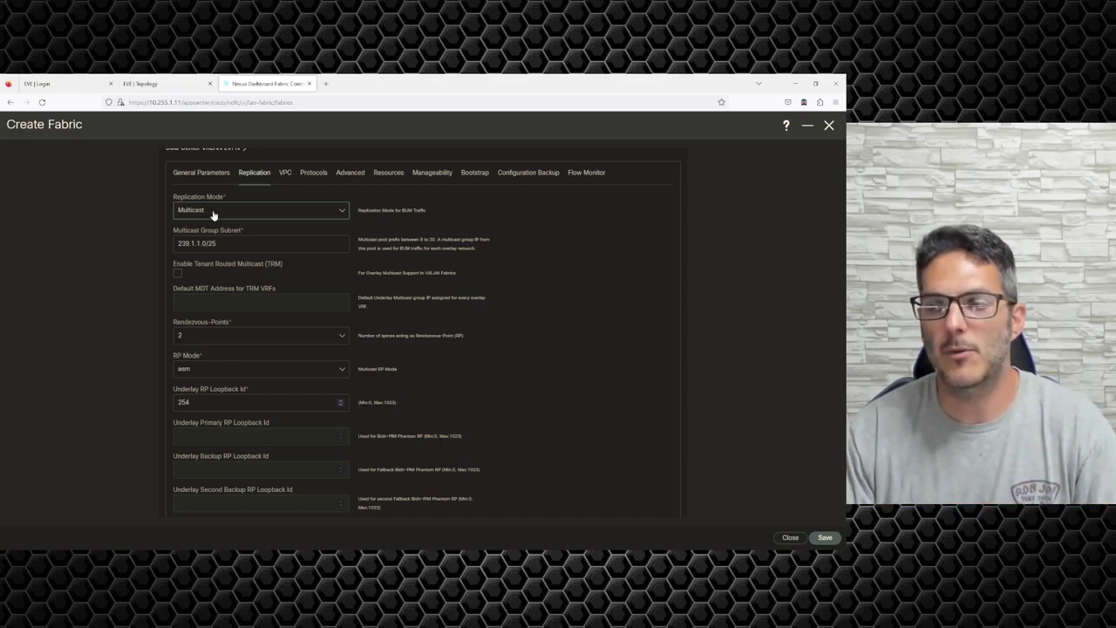
left_click(213, 214)
left_click(209, 243)
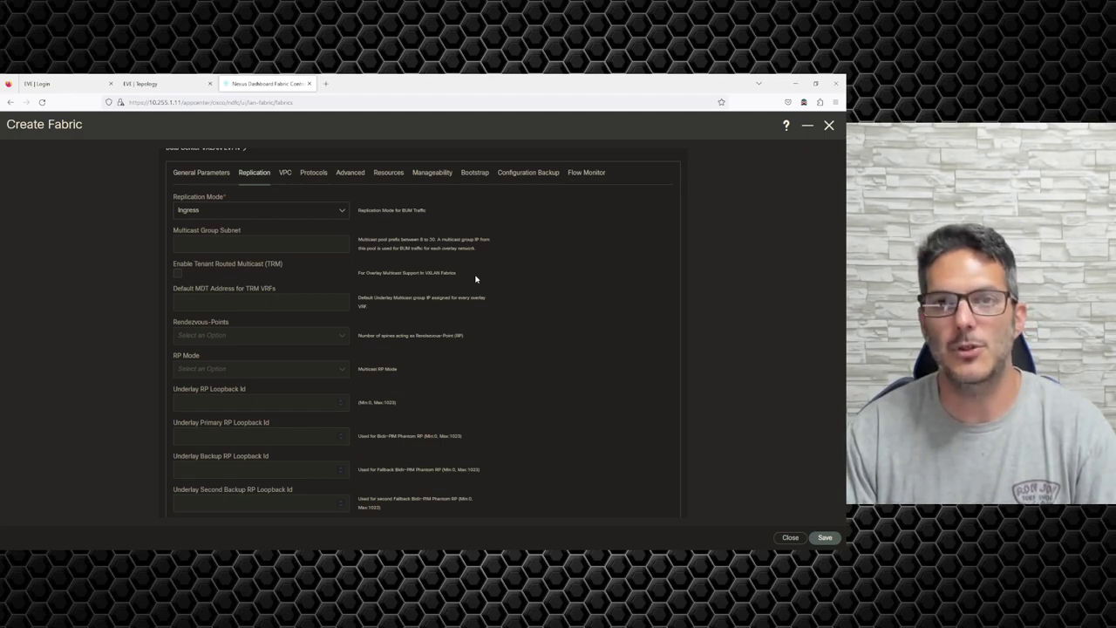
left_click(292, 209)
left_click(231, 227)
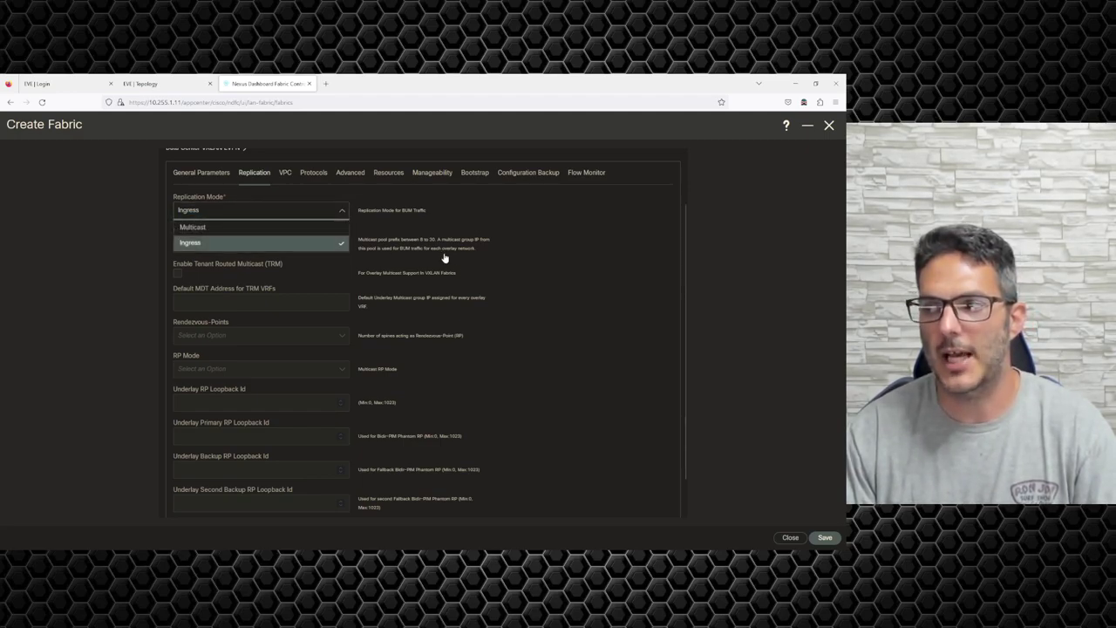
left_click_drag(216, 243, 175, 243)
left_click(131, 236)
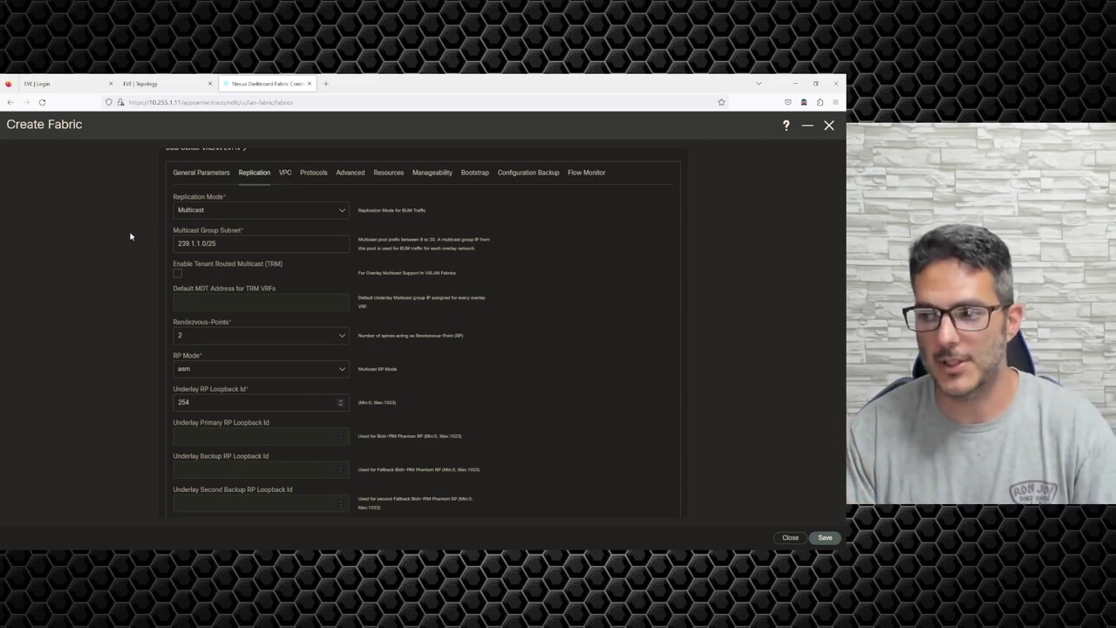
Switch Replication Mode to Ingress and look over the Tenant Routed Multicast option.
left_click(226, 211)
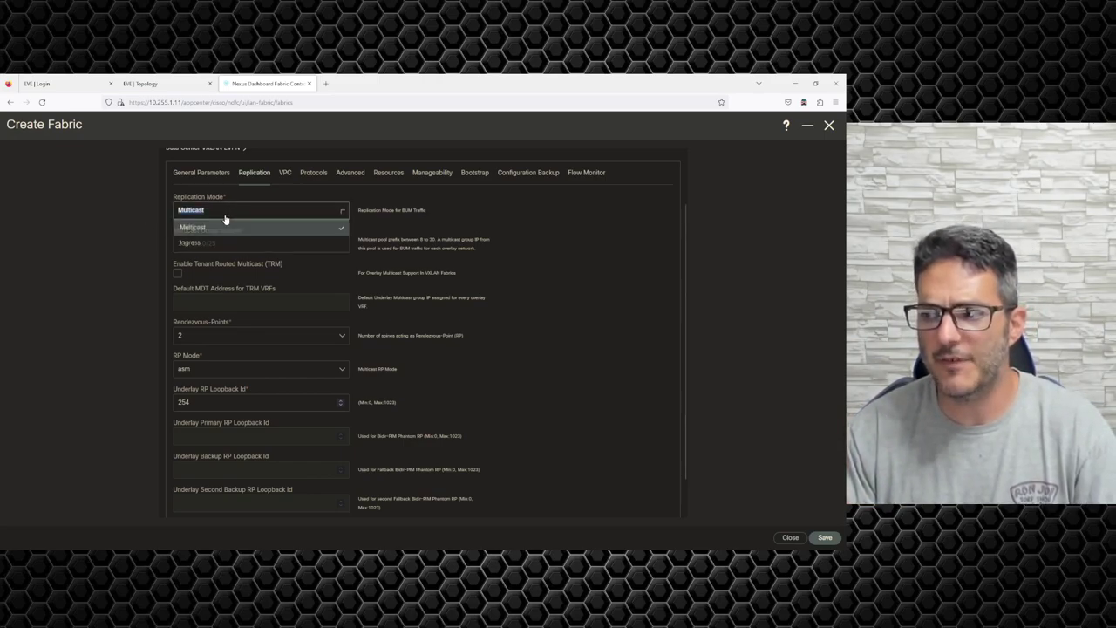
left_click(215, 243)
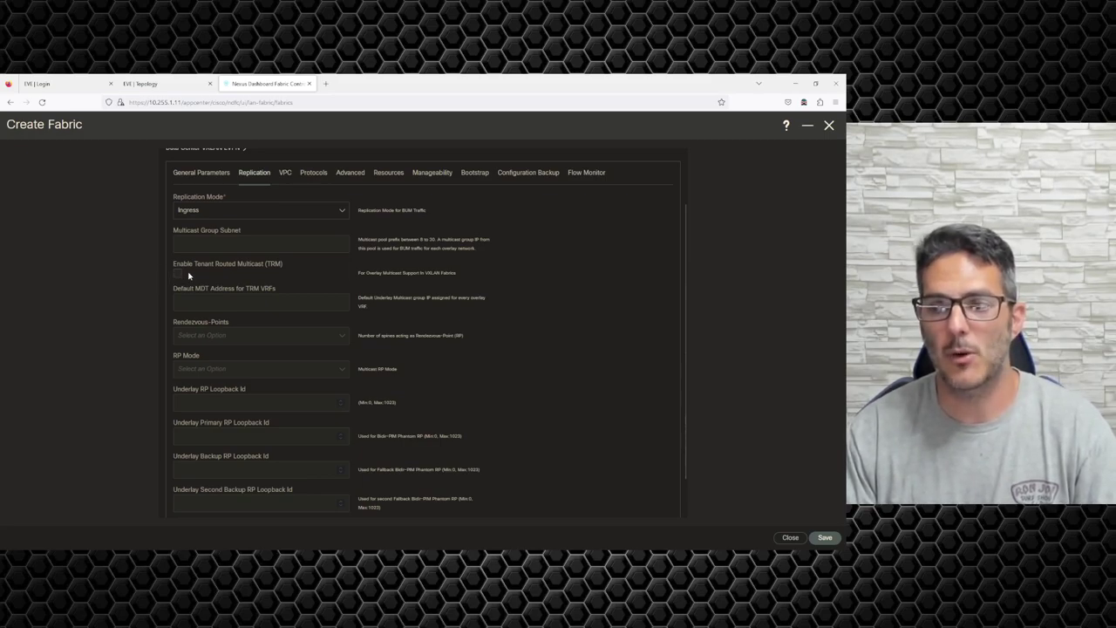
left_click_drag(191, 265, 293, 265)
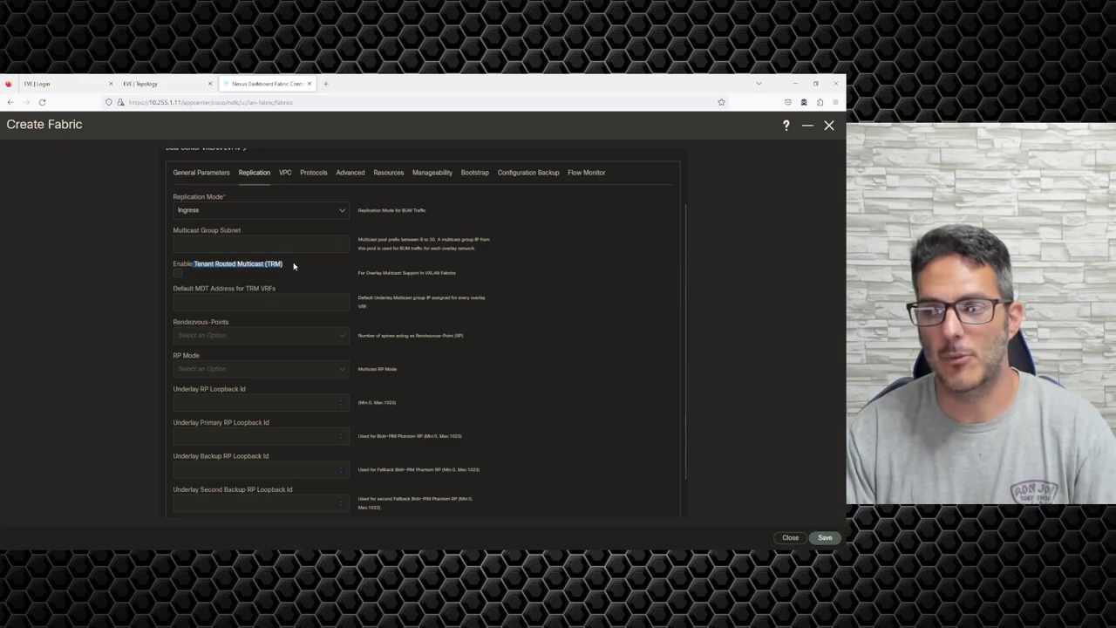
left_click(308, 264)
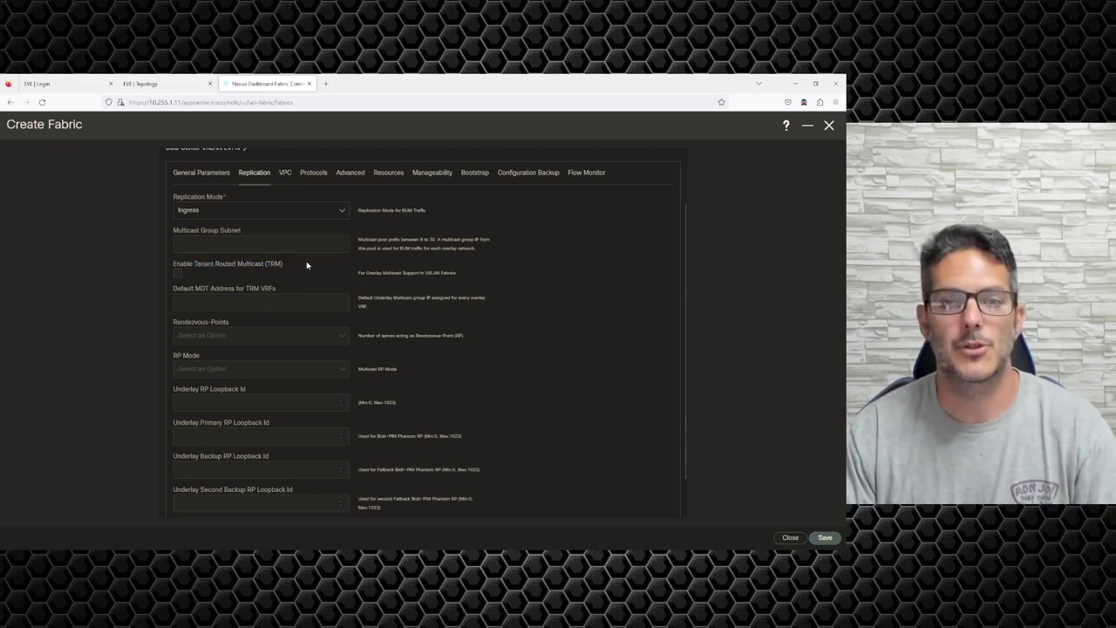
Set replication back to Multicast and enable Tenant Routed Multicast, default MDT 239.1.1.0.
left_click(264, 214)
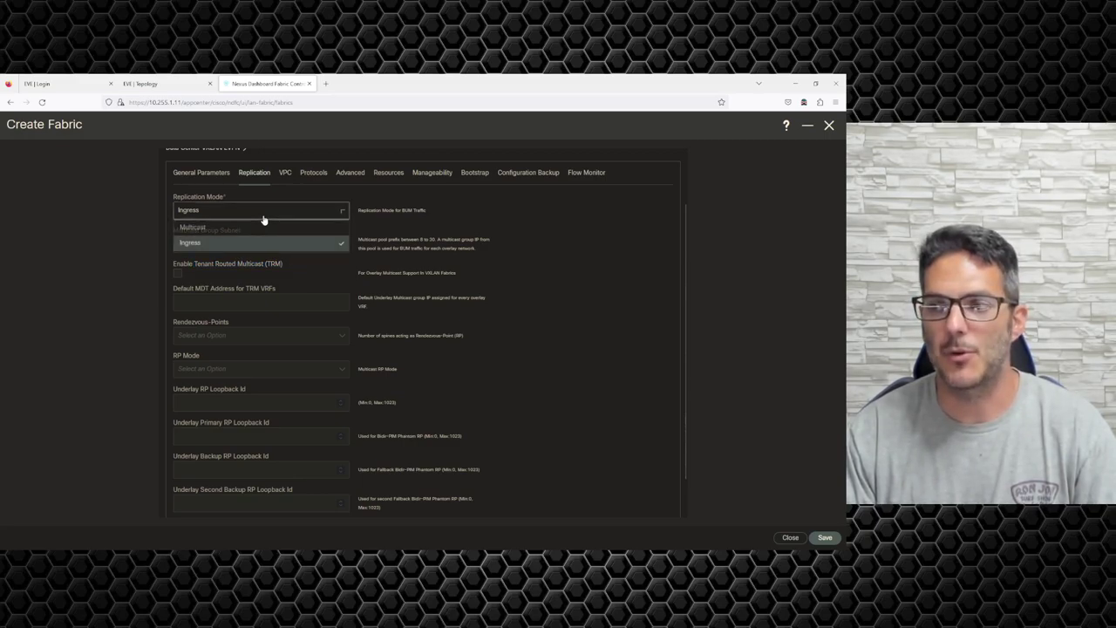
left_click(278, 272)
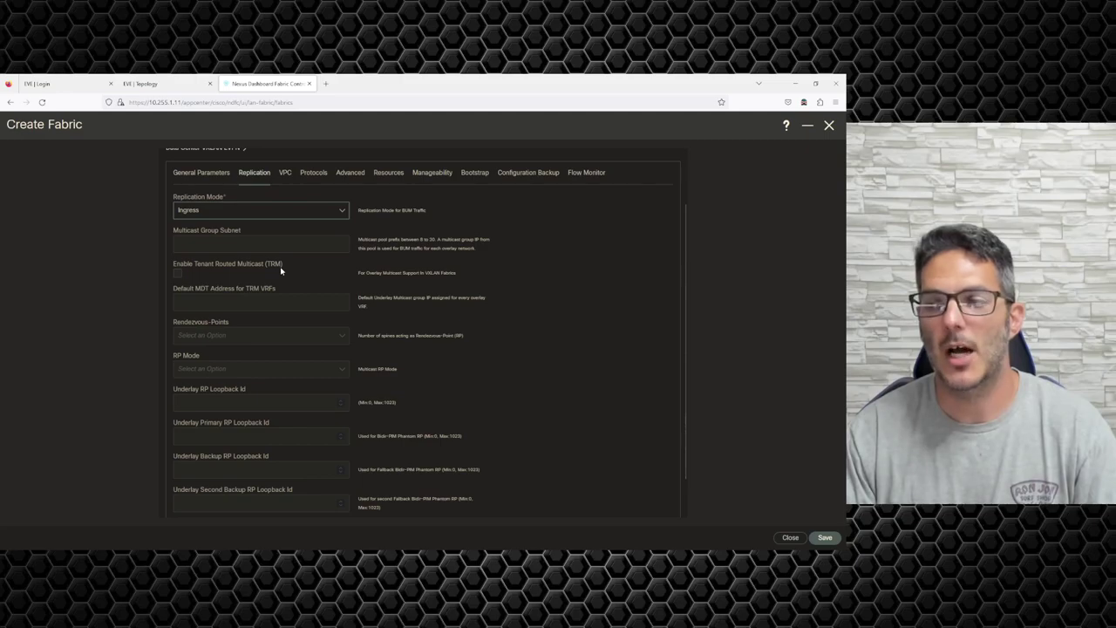
left_click(266, 209)
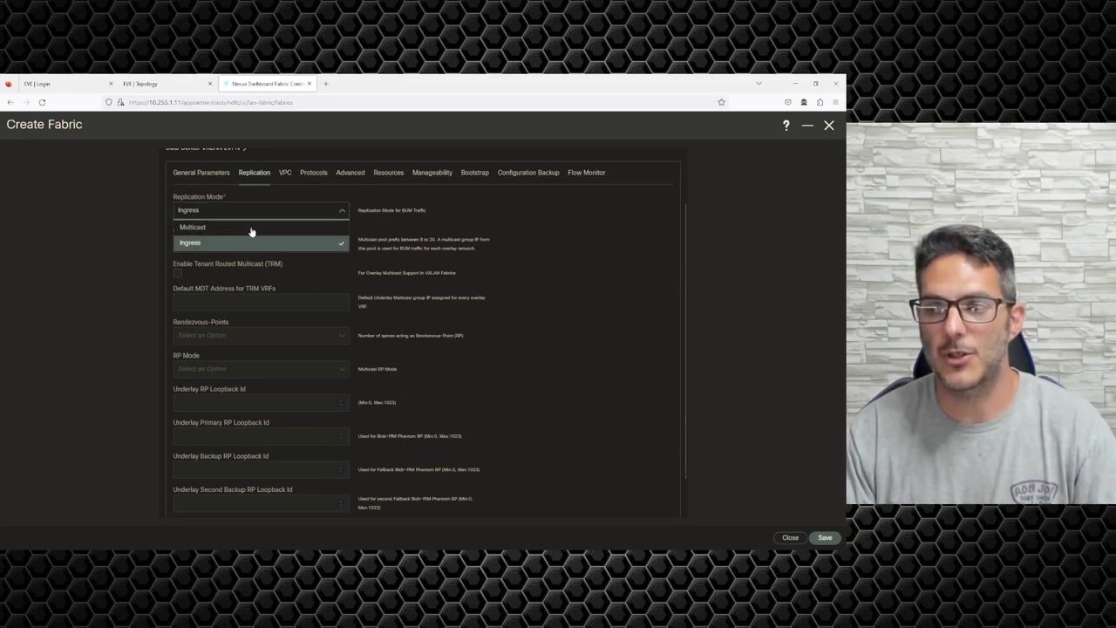
left_click(252, 231)
left_click(294, 282)
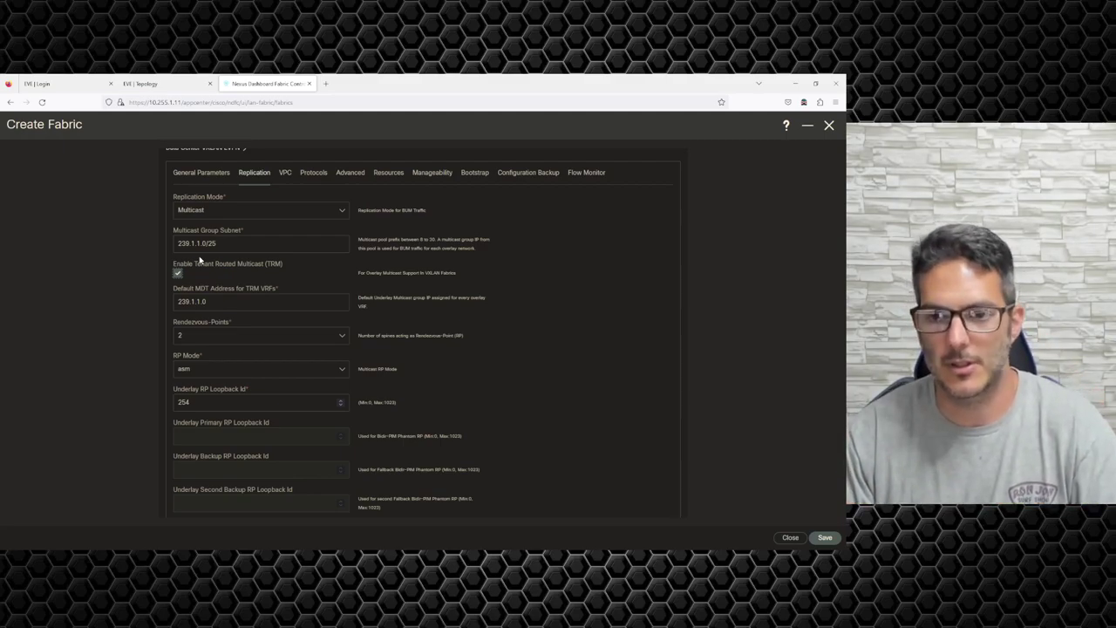
Change Replication Mode to Ingress, leaving the multicast group subnet and MDT address blank.
left_click(223, 210)
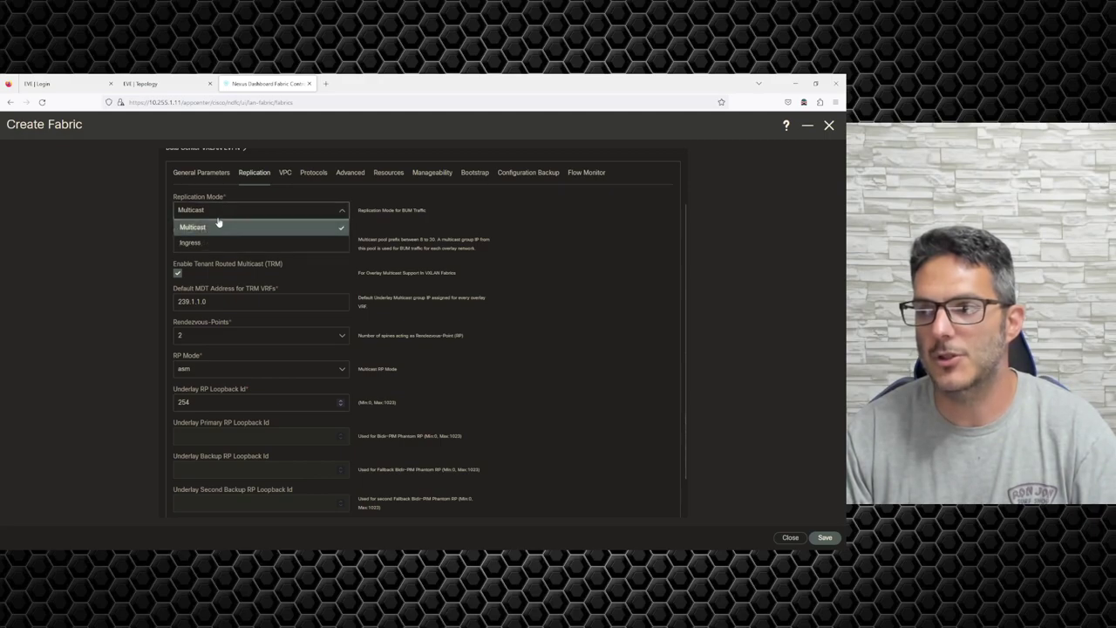
left_click(204, 244)
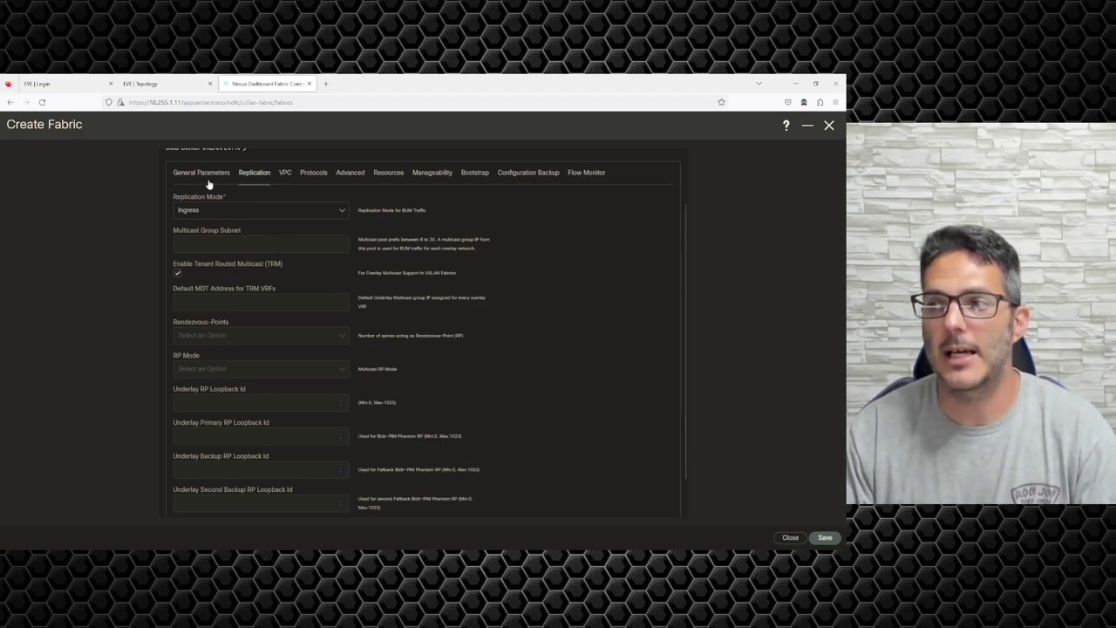
Keep Ingress replication after briefly trying Multicast, then view the vPC settings: peer-link VLAN 3600.
scroll(209, 185, "up", 2)
scroll(210, 192, "down", 1)
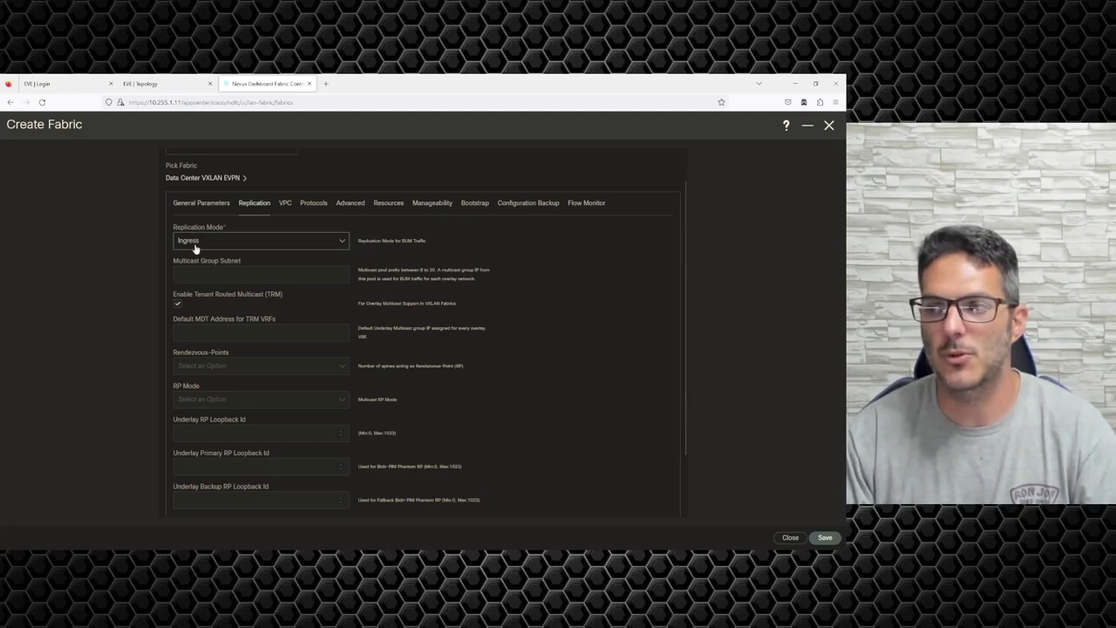
scroll(236, 346, "down", 2)
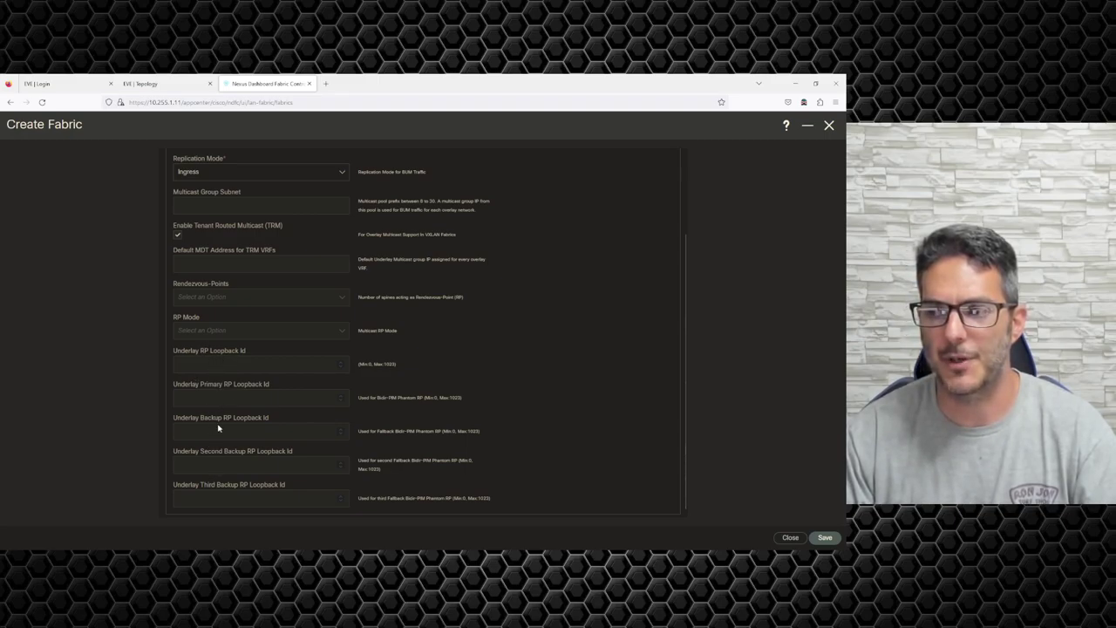
scroll(183, 348, "up", 2)
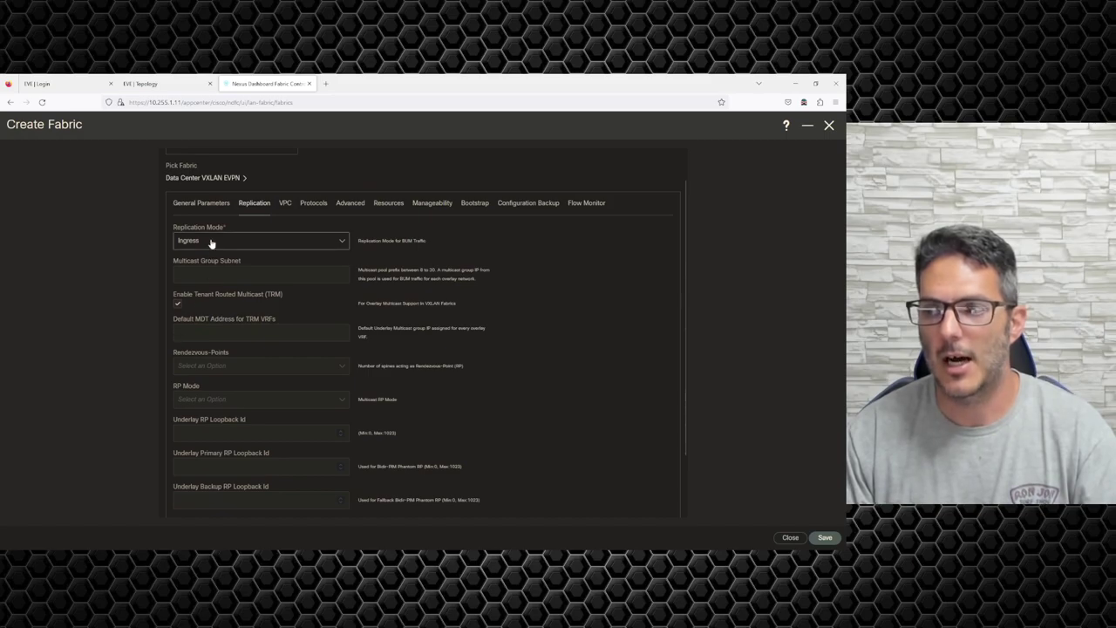
left_click(210, 242)
left_click(207, 259)
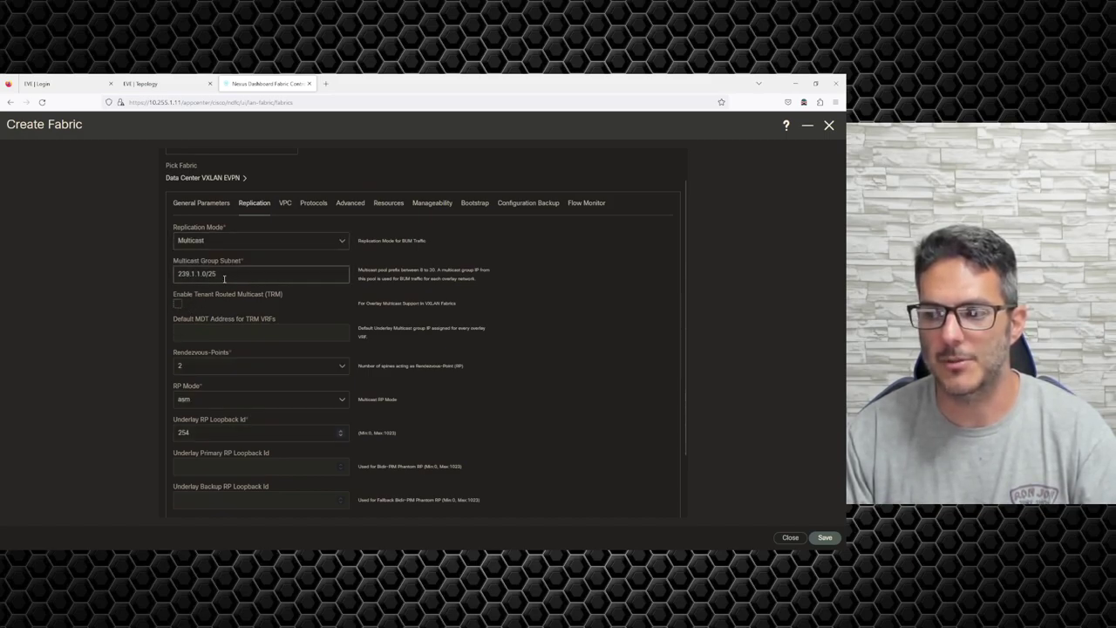
left_click(220, 240)
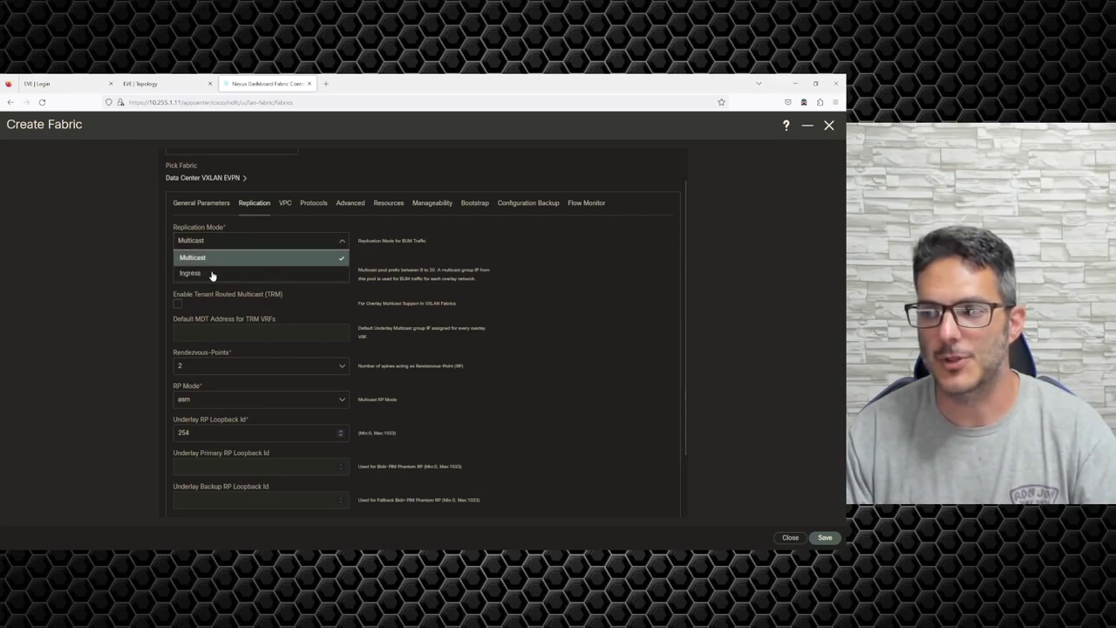
left_click(212, 274)
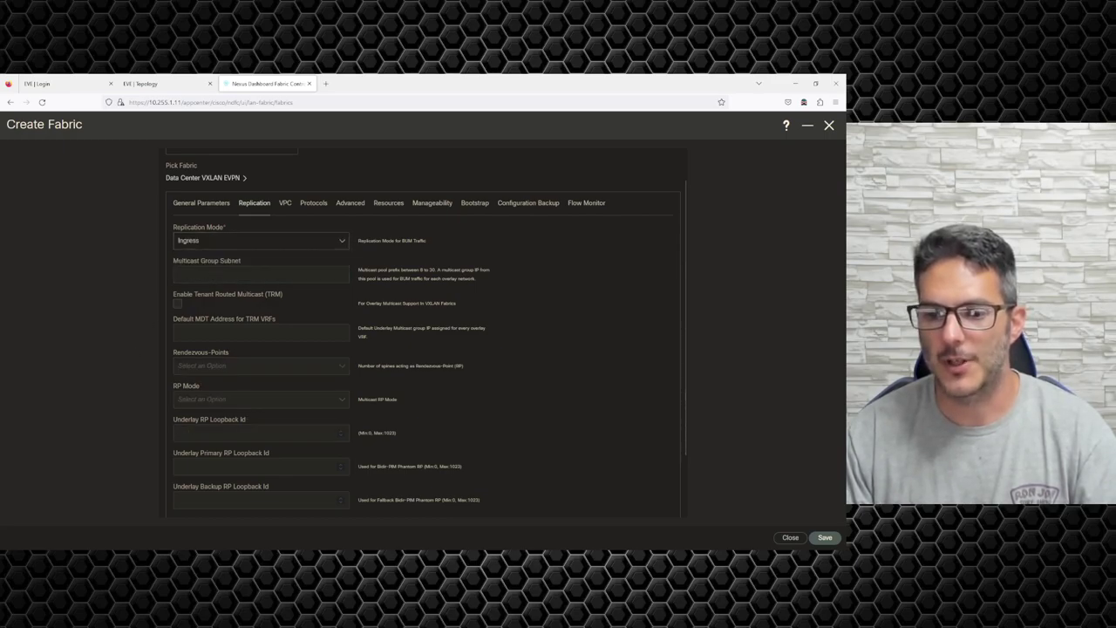
left_click(285, 204)
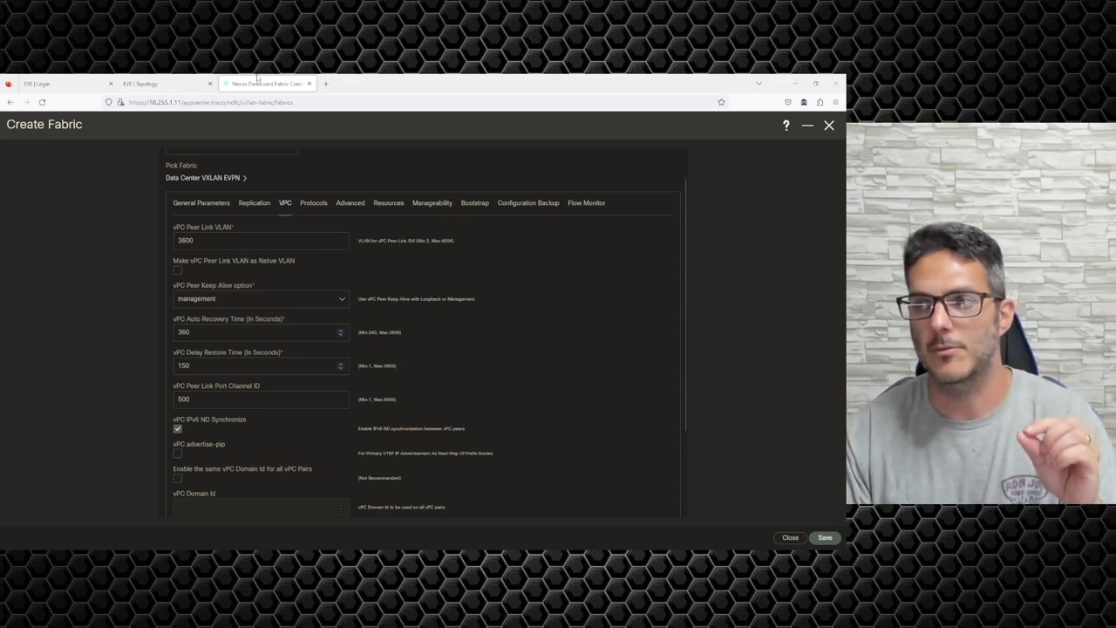
Switch to the EVE | Topology browser tab with Ctrl+Page Up to view the lab topology.
key("ctrl+Page_Up")
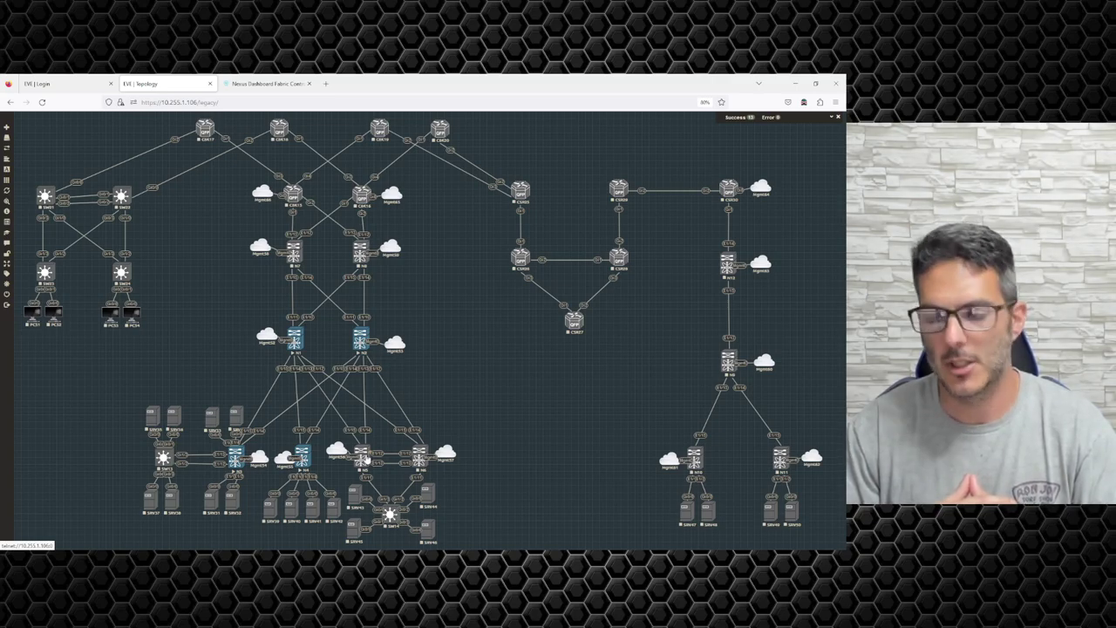
left_click(266, 82)
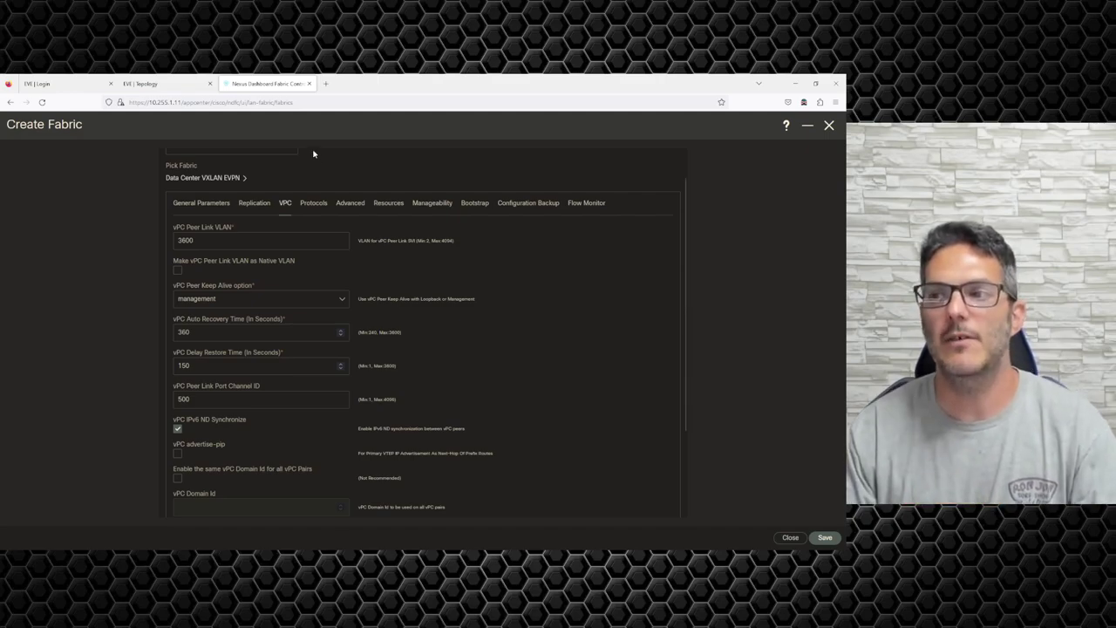
left_click(157, 84)
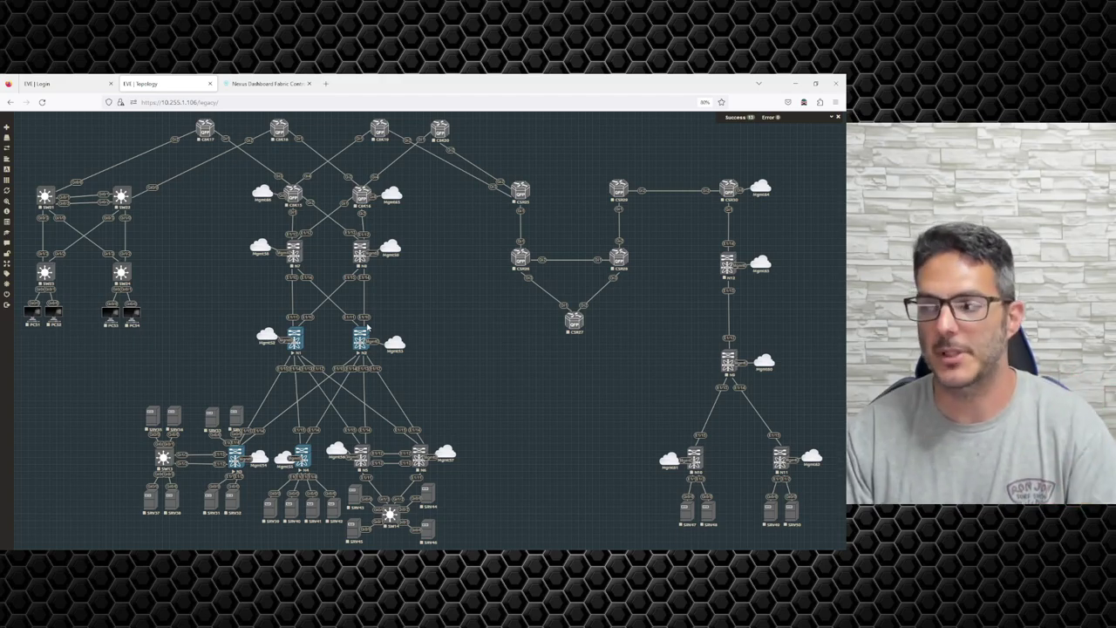
Return to the dc1 Create Fabric form in the Nexus Dashboard tab, at its Replication settings.
left_click(245, 79)
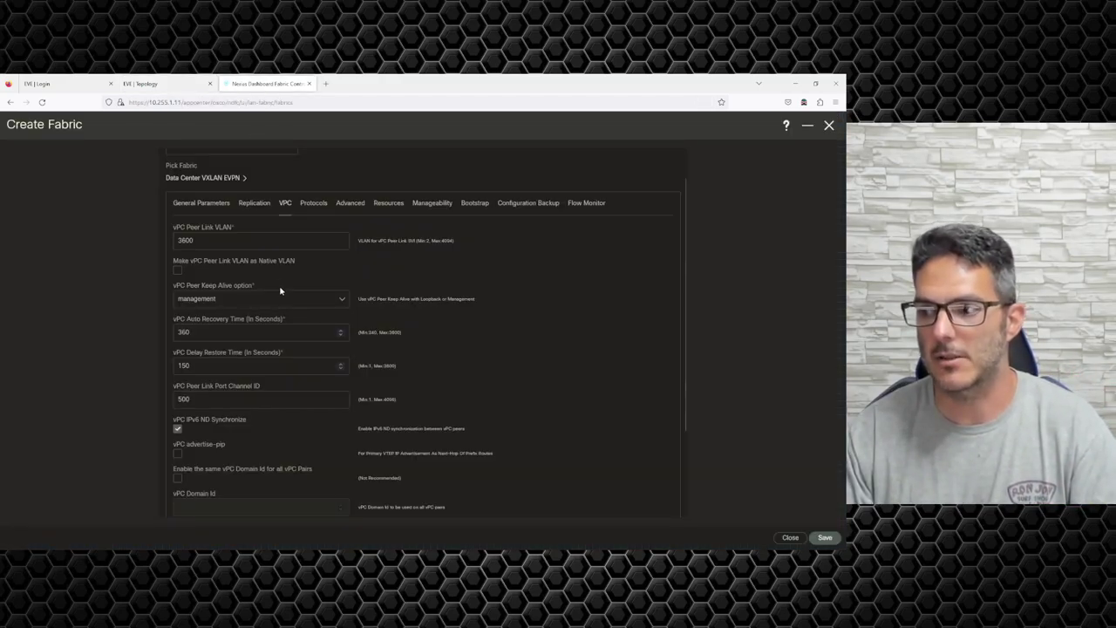
left_click(250, 207)
Review the dc1 General Parameters and scroll through the Protocols settings.
left_click(200, 213)
scroll(287, 266, "down", 1)
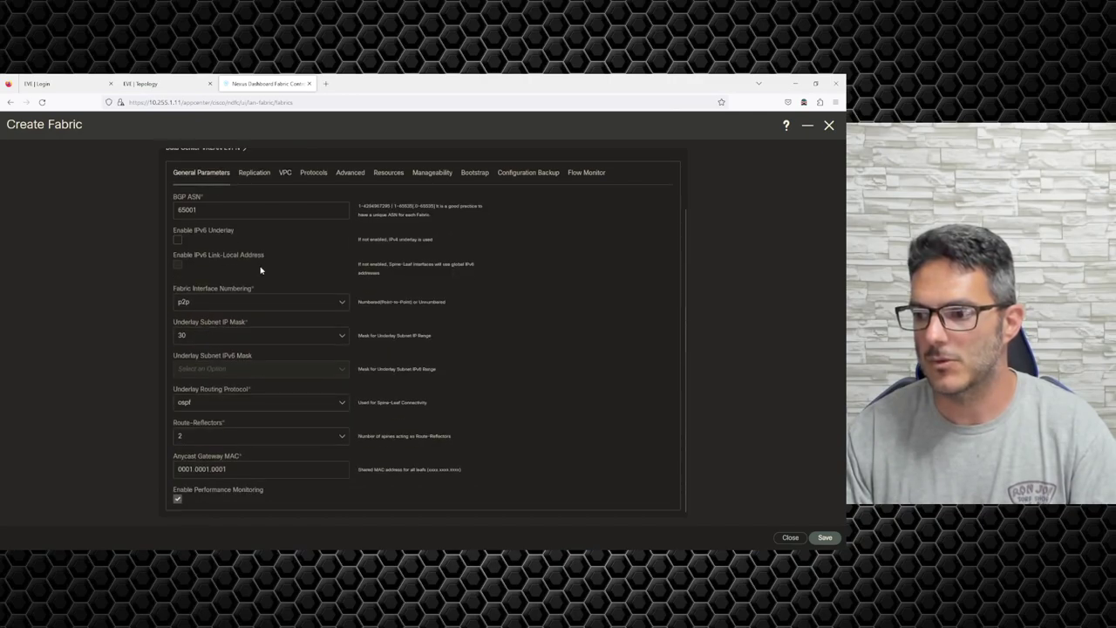
scroll(262, 264, "up", 2)
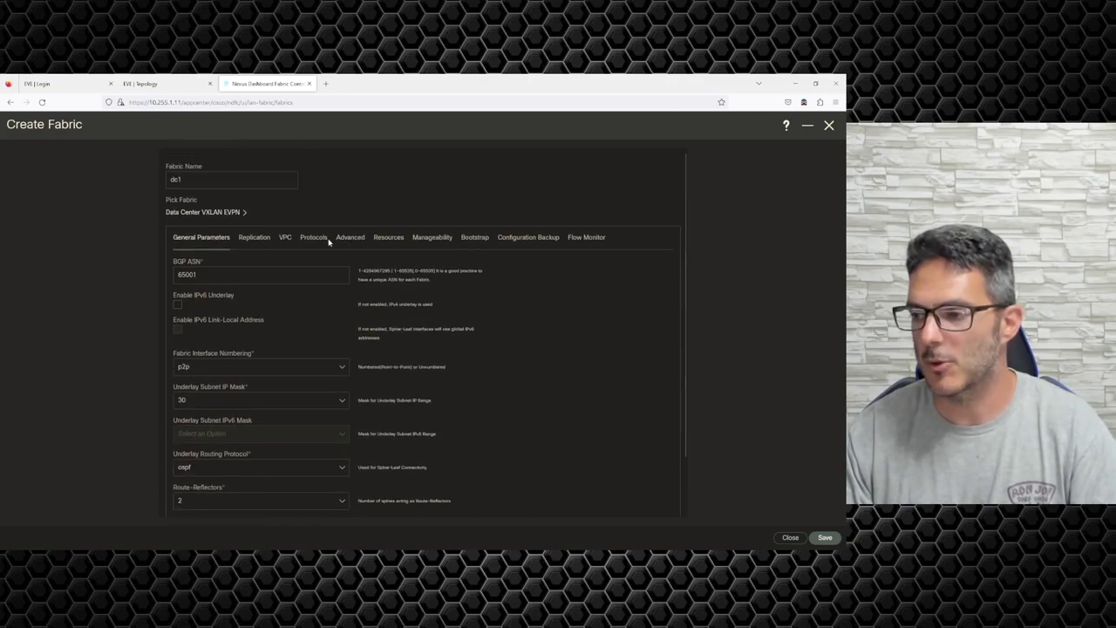
left_click(325, 240)
scroll(355, 281, "down", 2)
scroll(355, 282, "down", 10)
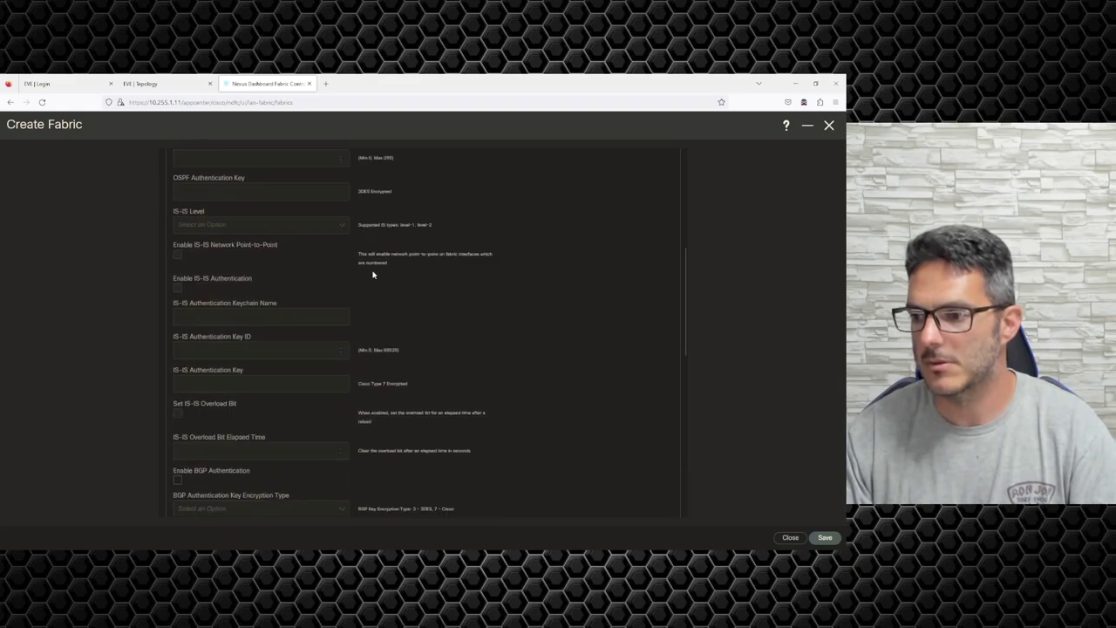
scroll(379, 263, "down", 4)
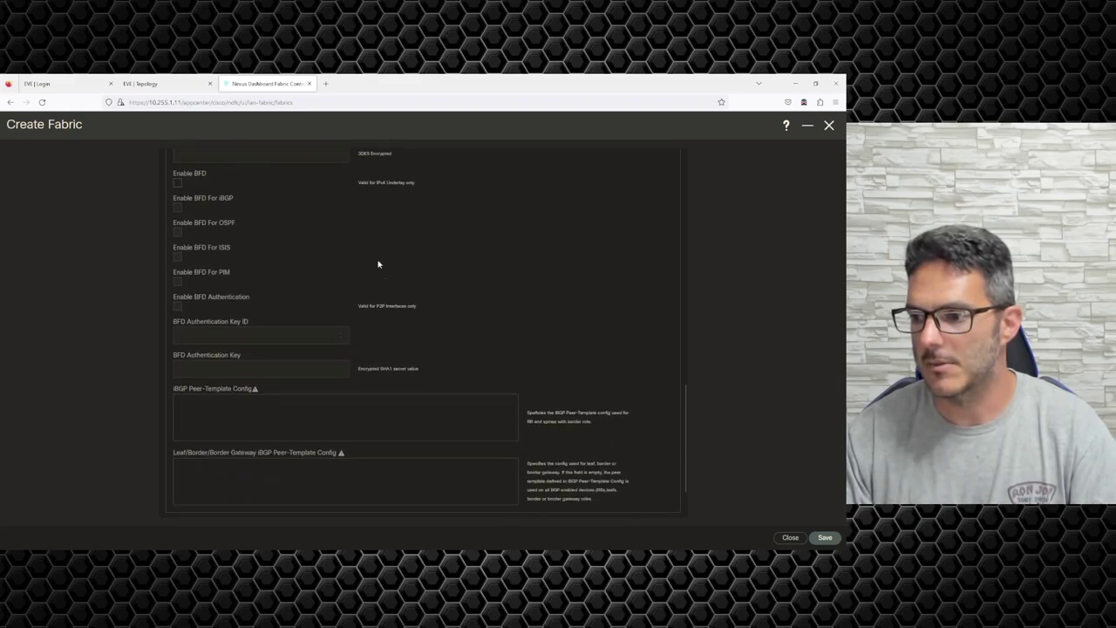
scroll(378, 262, "up", 6)
scroll(378, 263, "up", 10)
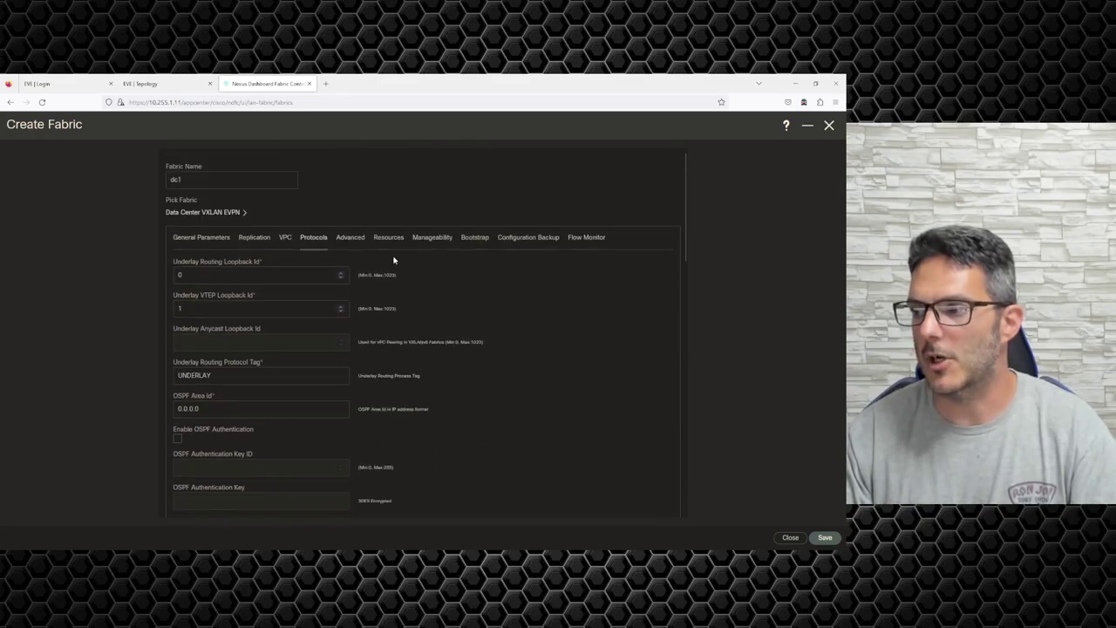
Scroll through the Advanced settings: Default_VRF_Universal template, config-profile overlay mode, Site Id 65001.
left_click(352, 244)
scroll(383, 266, "down", 2)
scroll(396, 272, "down", 10)
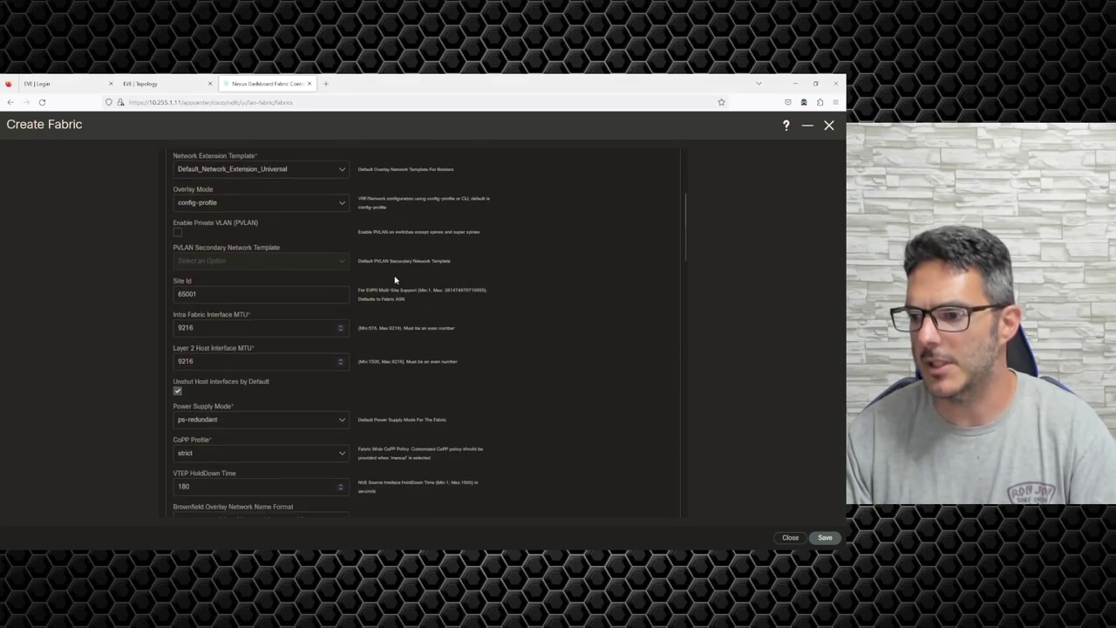
scroll(406, 269, "down", 10)
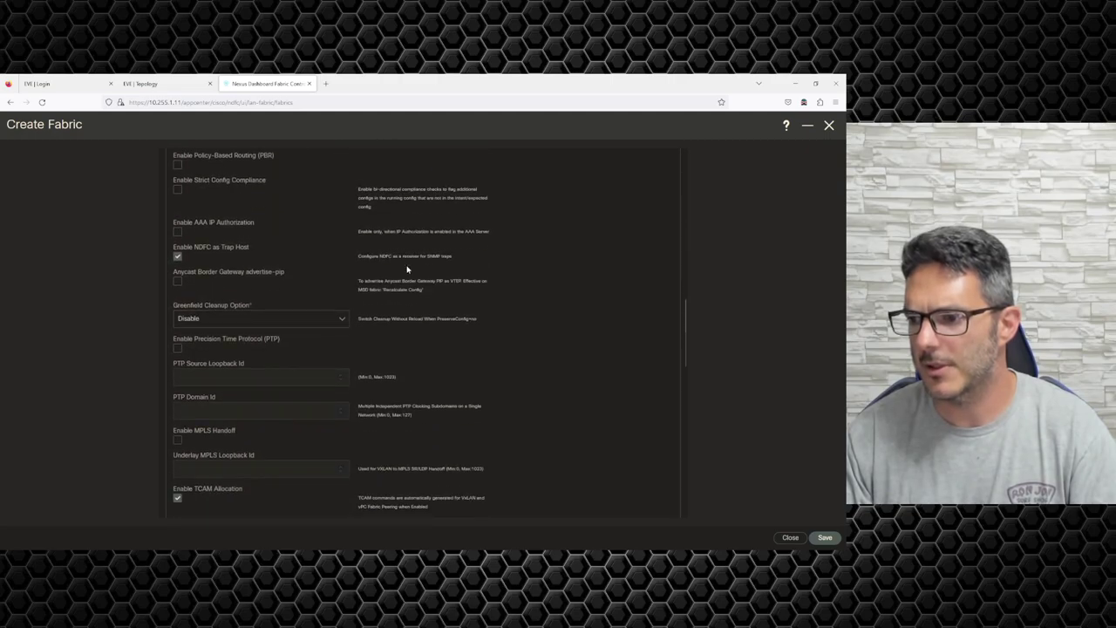
scroll(418, 266, "down", 5)
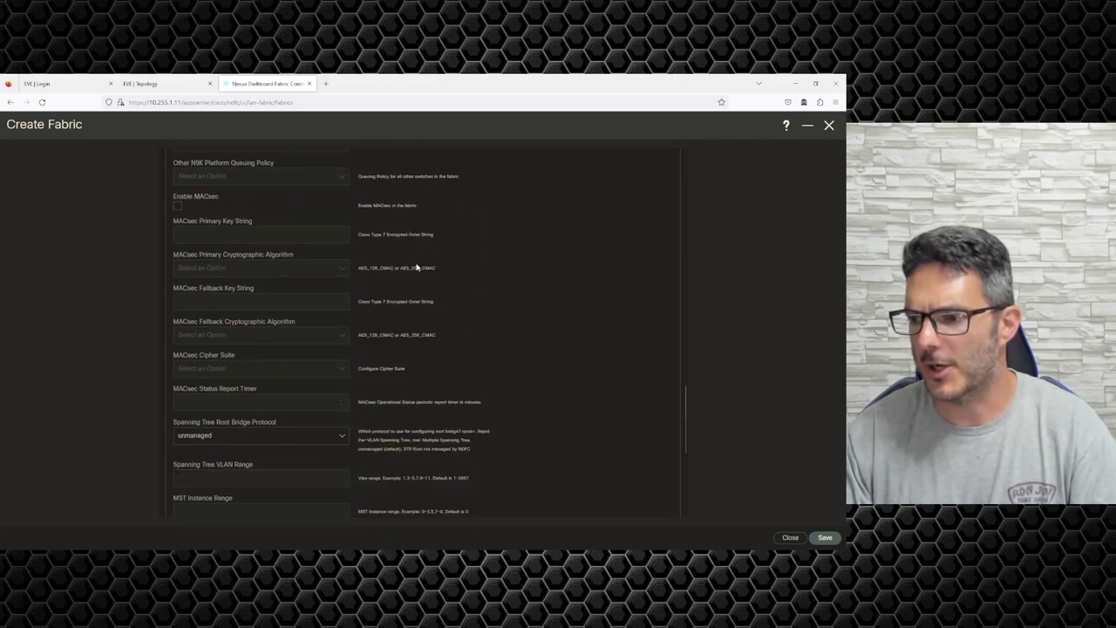
scroll(398, 369, "up", 2)
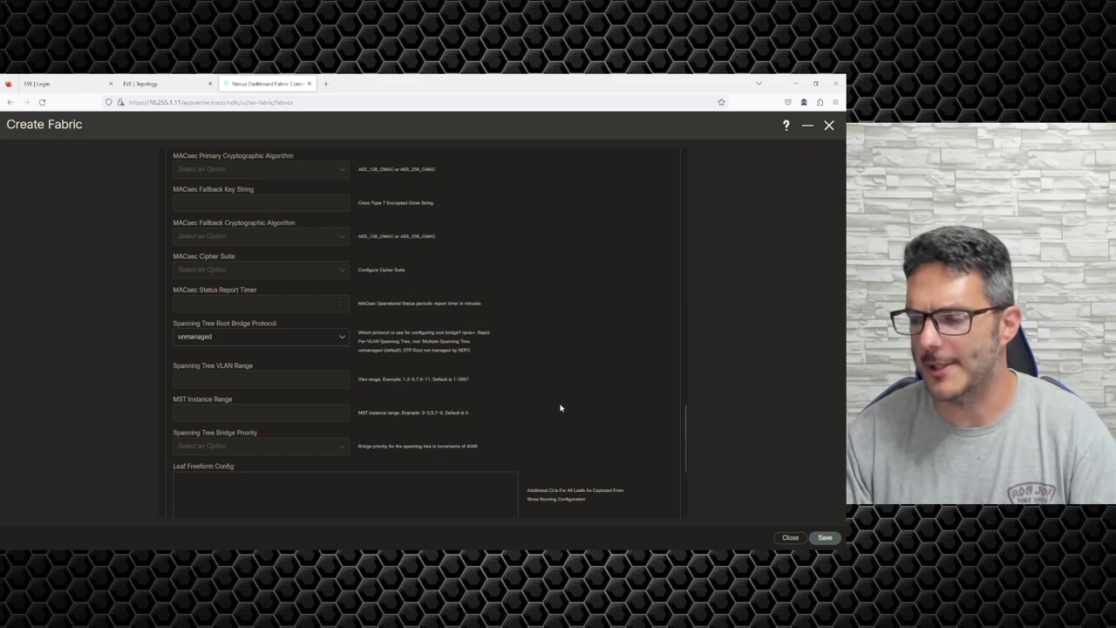
scroll(561, 400, "up", 20)
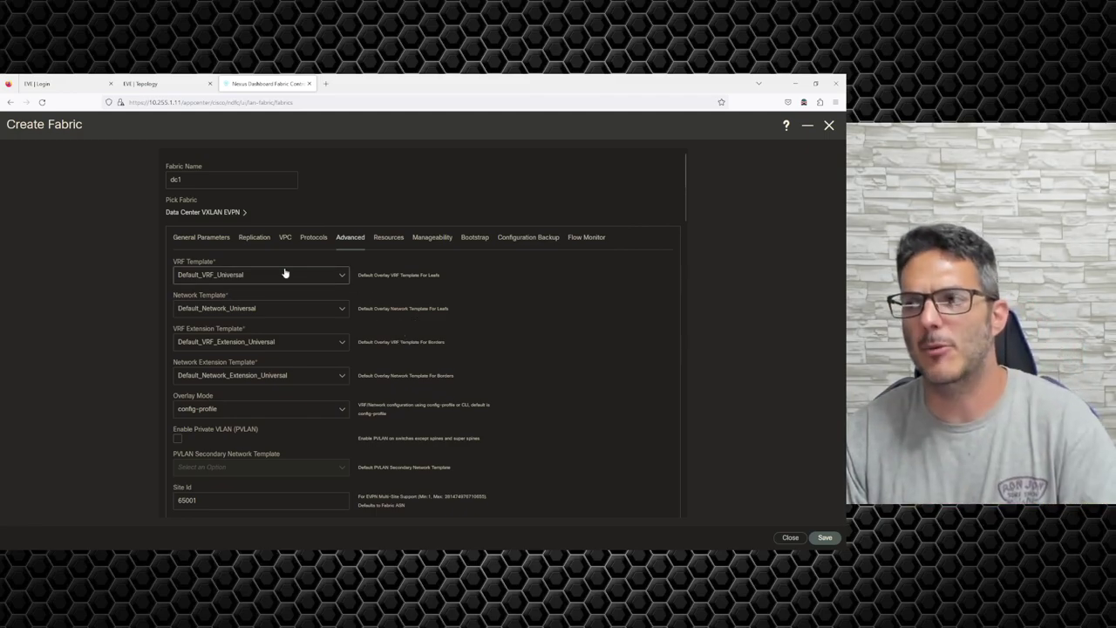
Revisit Replication and vPC, then show Protocols: routing loopback 0, VTEP loopback 1, OSPF area 0.0.0.0.
left_click(259, 238)
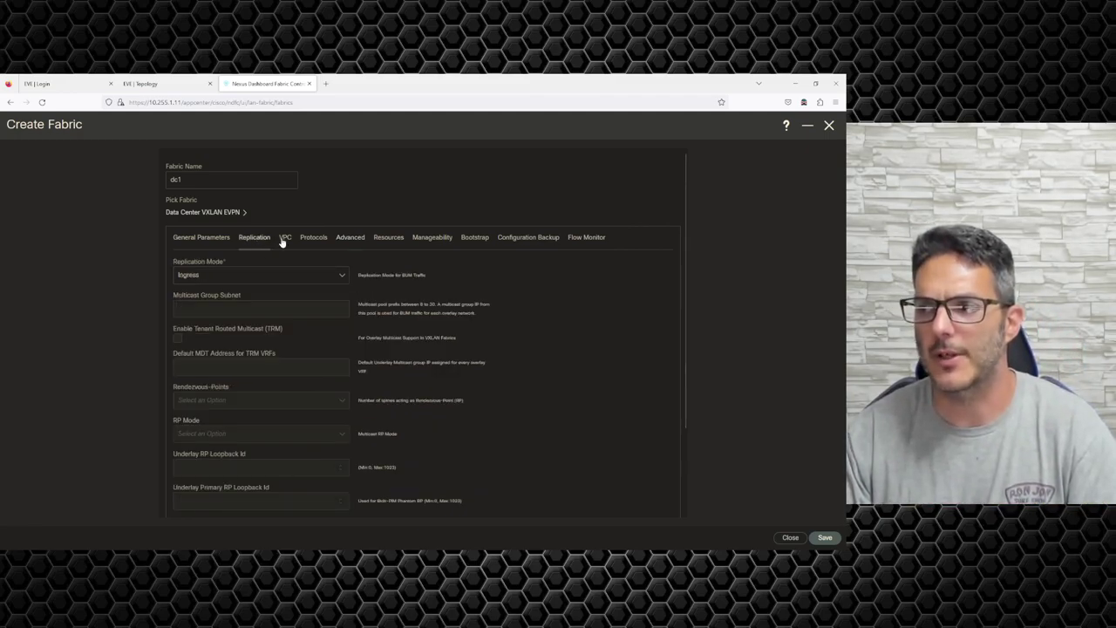
left_click(284, 238)
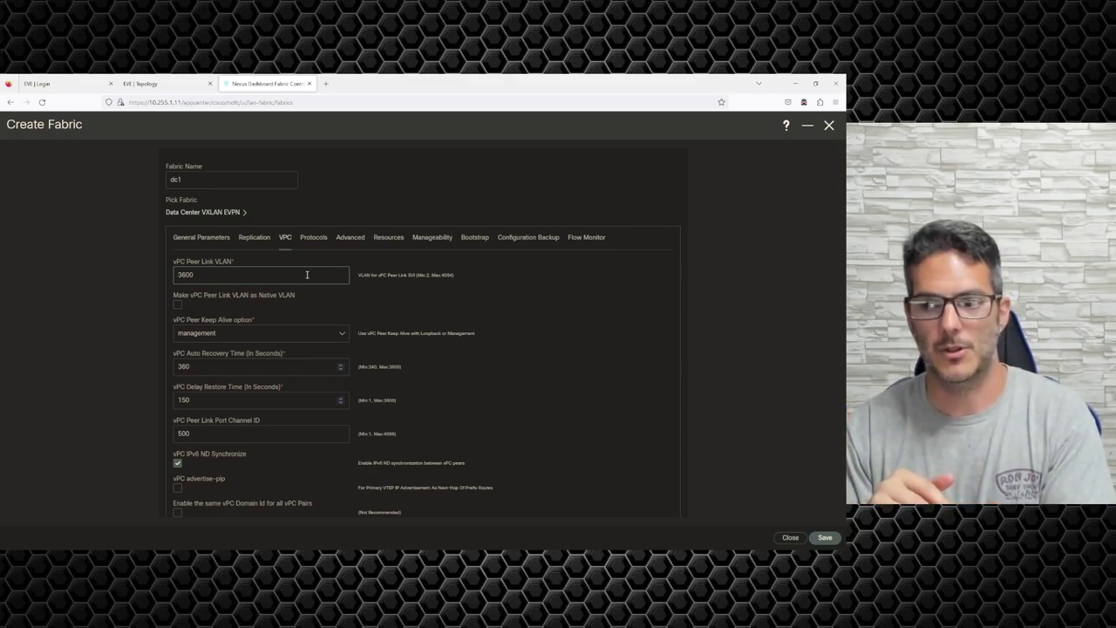
scroll(369, 331, "down", 3)
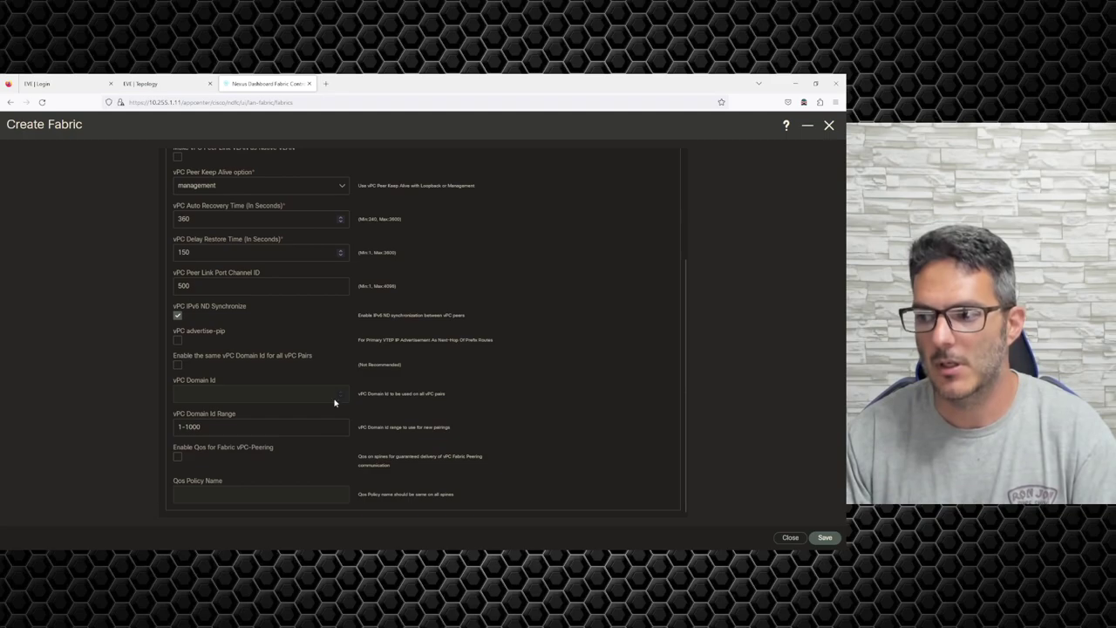
scroll(305, 458, "up", 3)
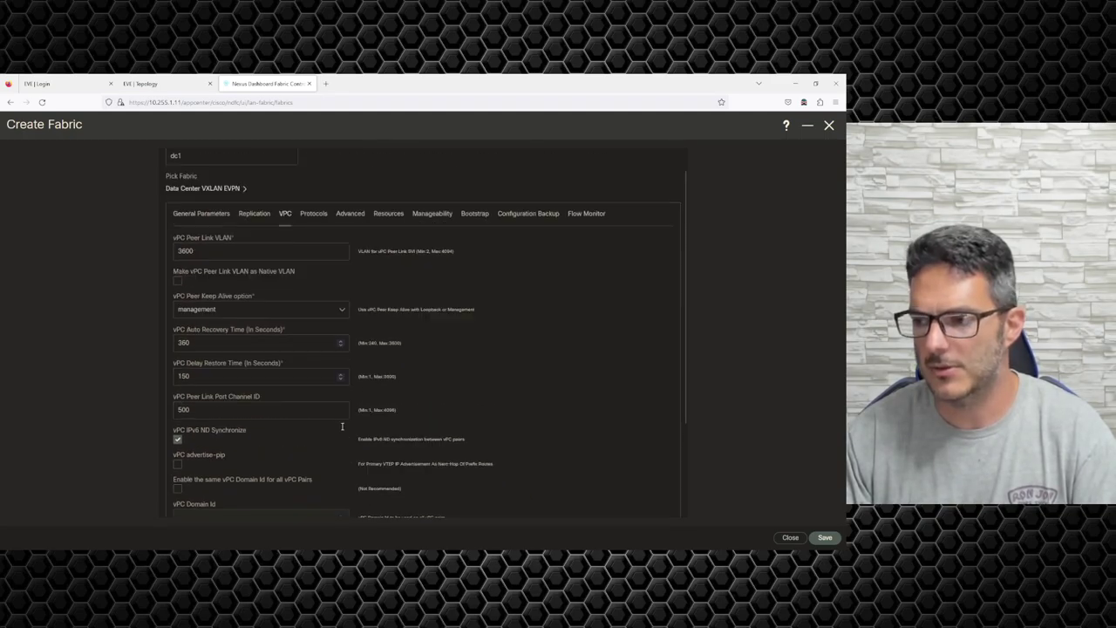
scroll(341, 425, "up", 1)
left_click(313, 237)
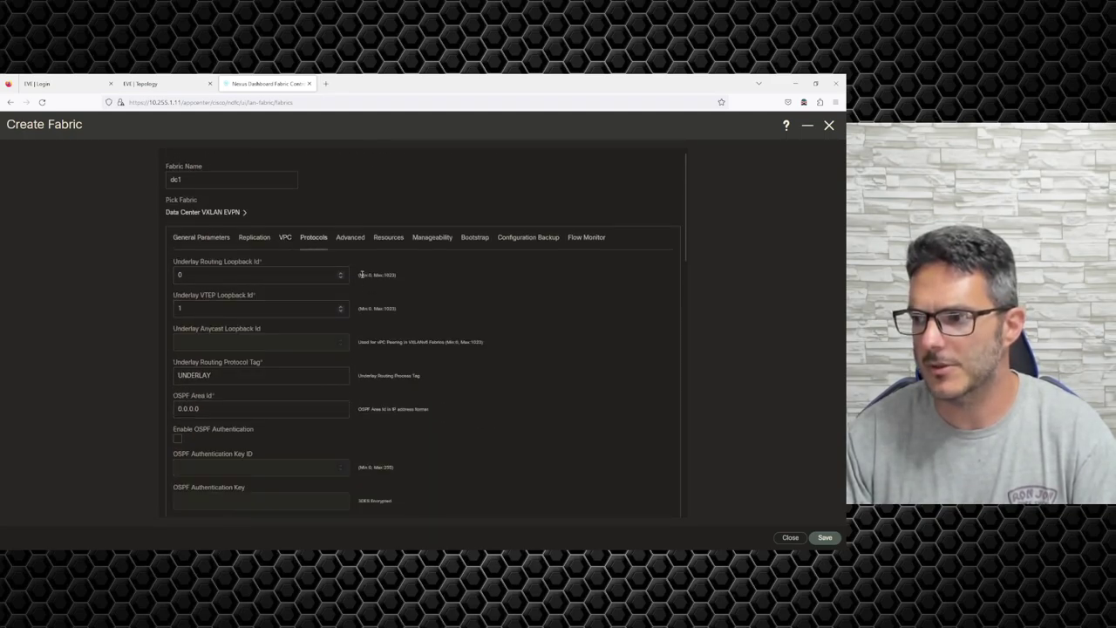
scroll(361, 275, "down", 10)
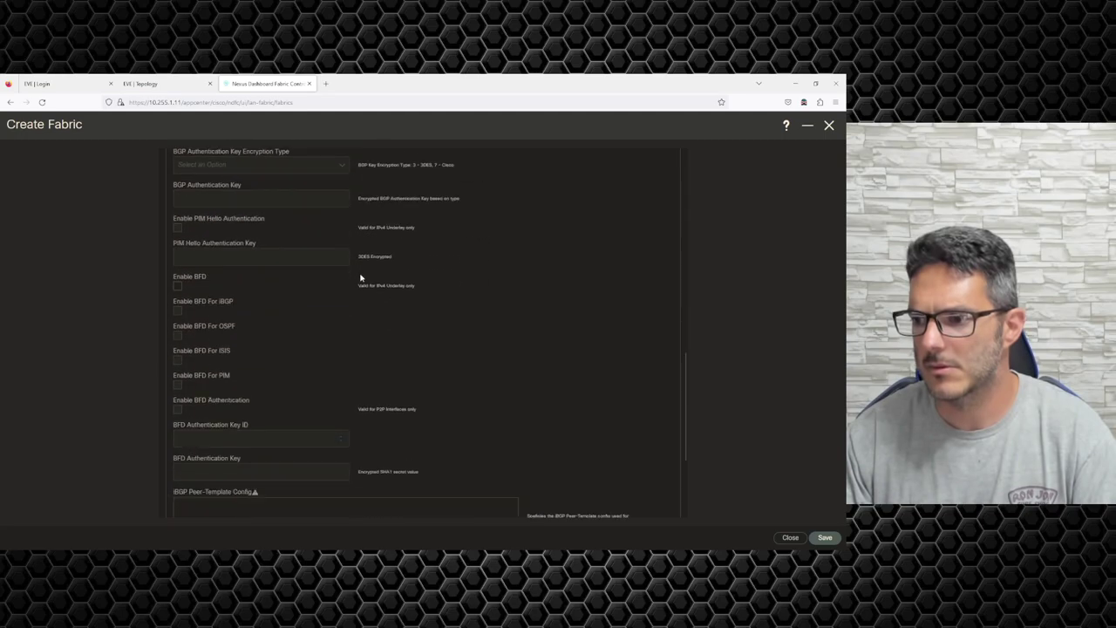
scroll(361, 277, "down", 3)
left_click(280, 351)
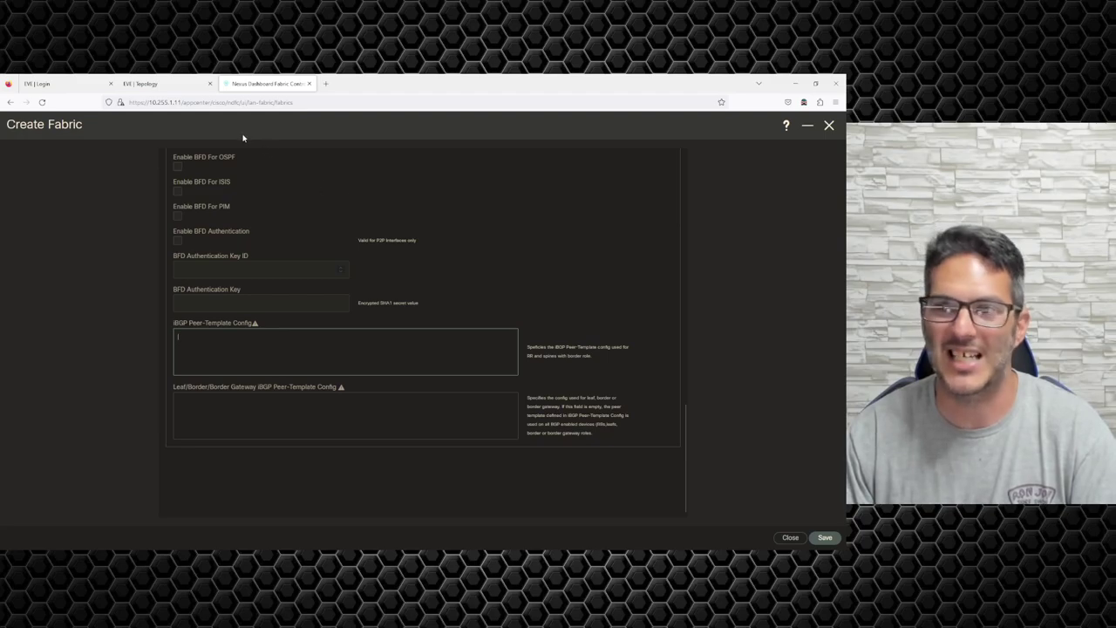
scroll(339, 273, "up", 15)
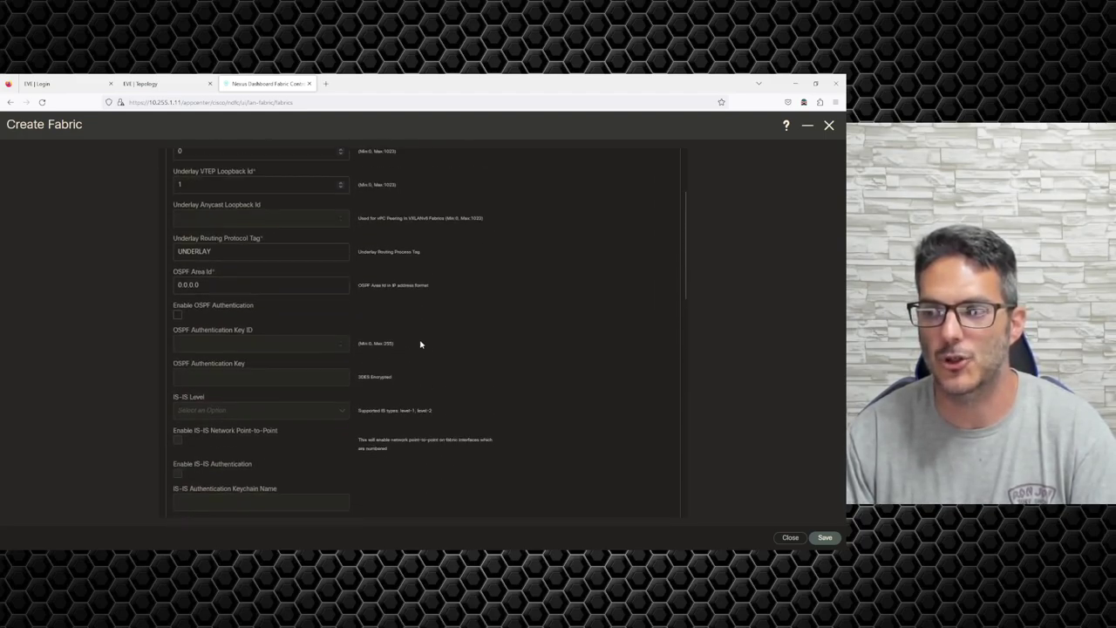
scroll(419, 344, "up", 3)
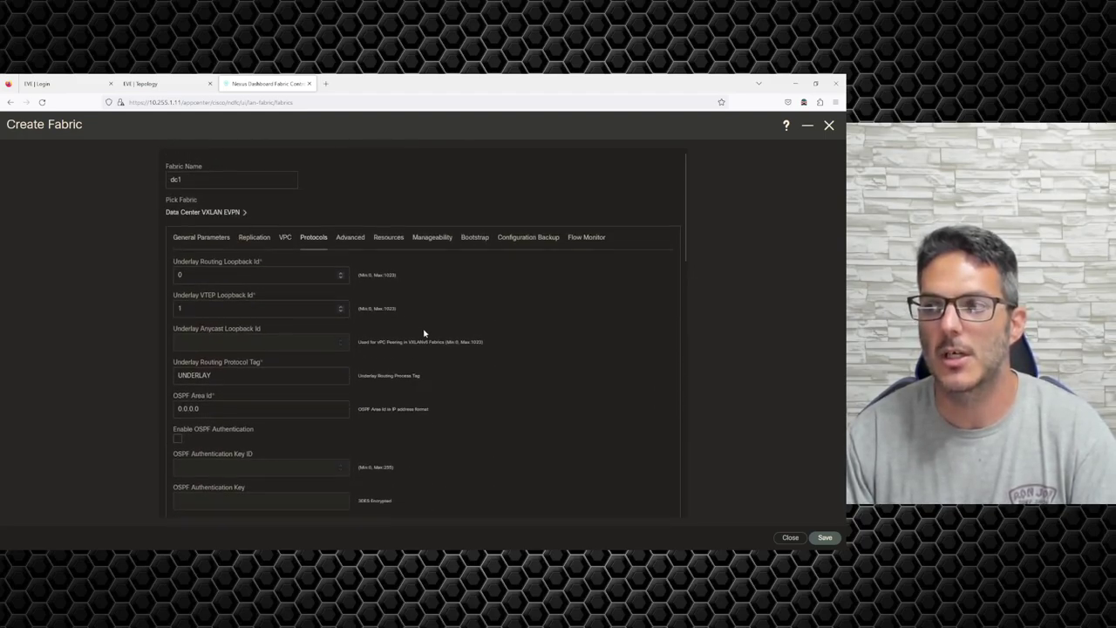
On the dc1 vPC settings, change vPC Peer Keep Alive from management to loopback.
left_click(285, 239)
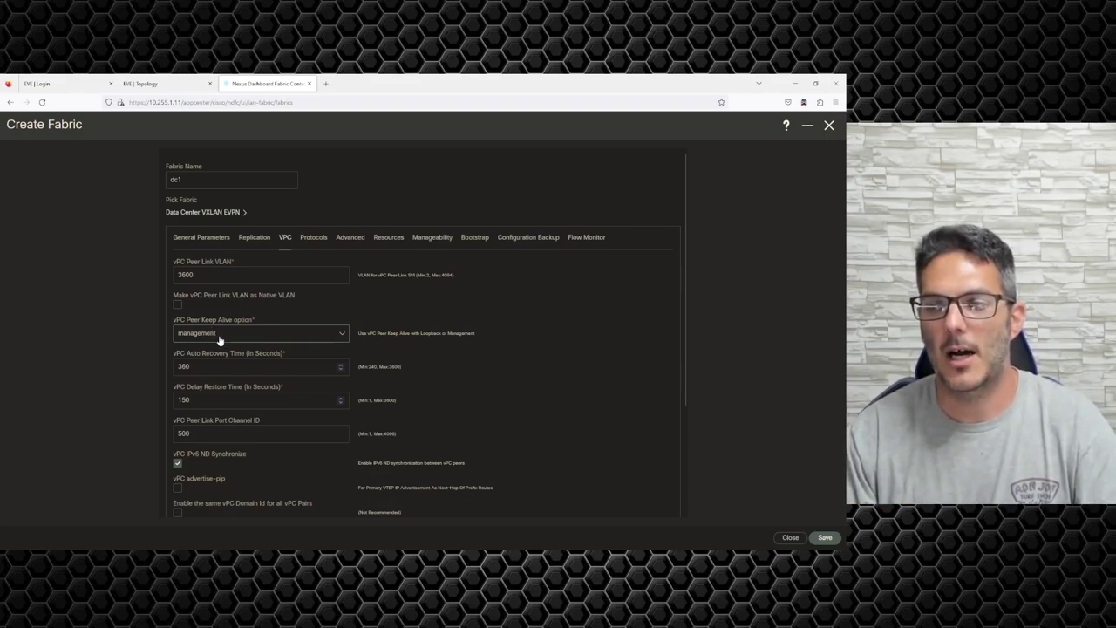
left_click(215, 337)
left_click(208, 352)
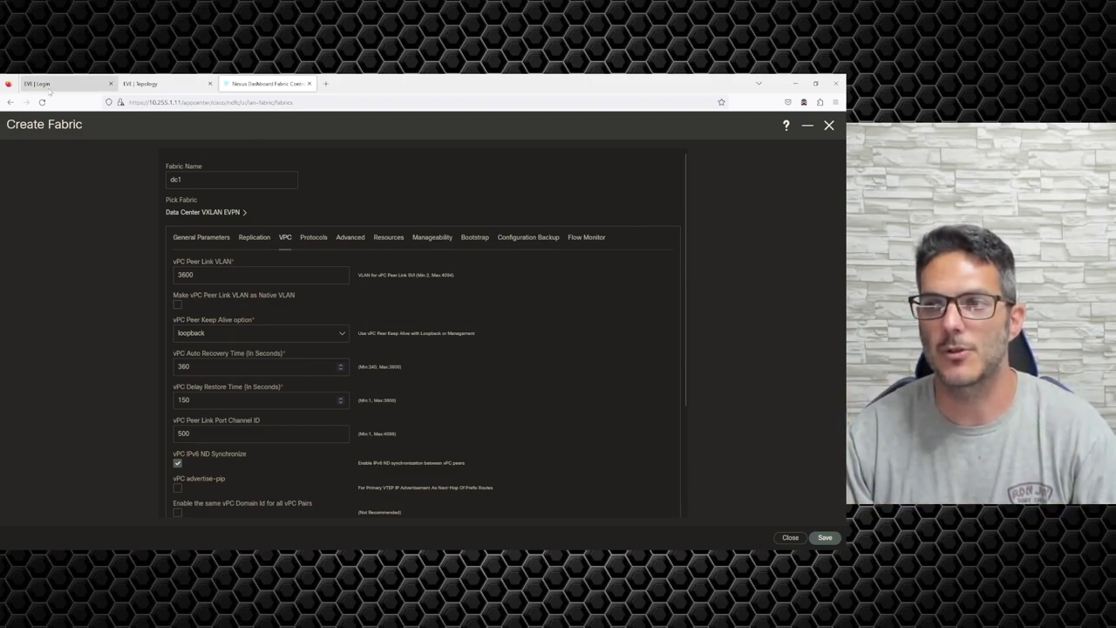
In EVE-NG, open the nexus.unl lab topology and select nodes N9K3 and N9K4.
left_click(130, 91)
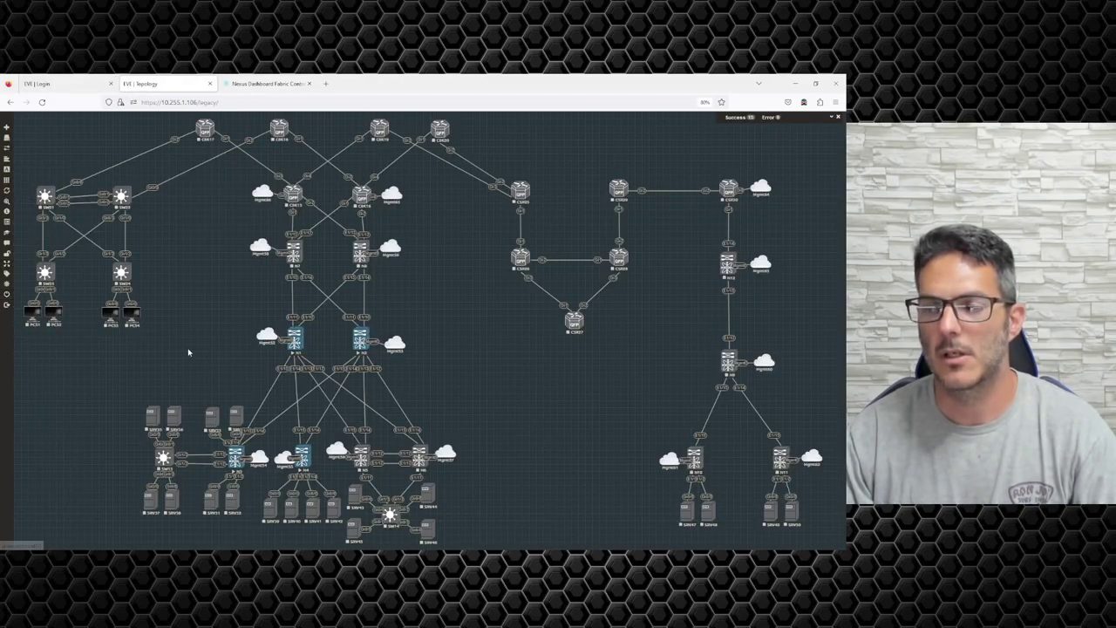
key("alt+Left")
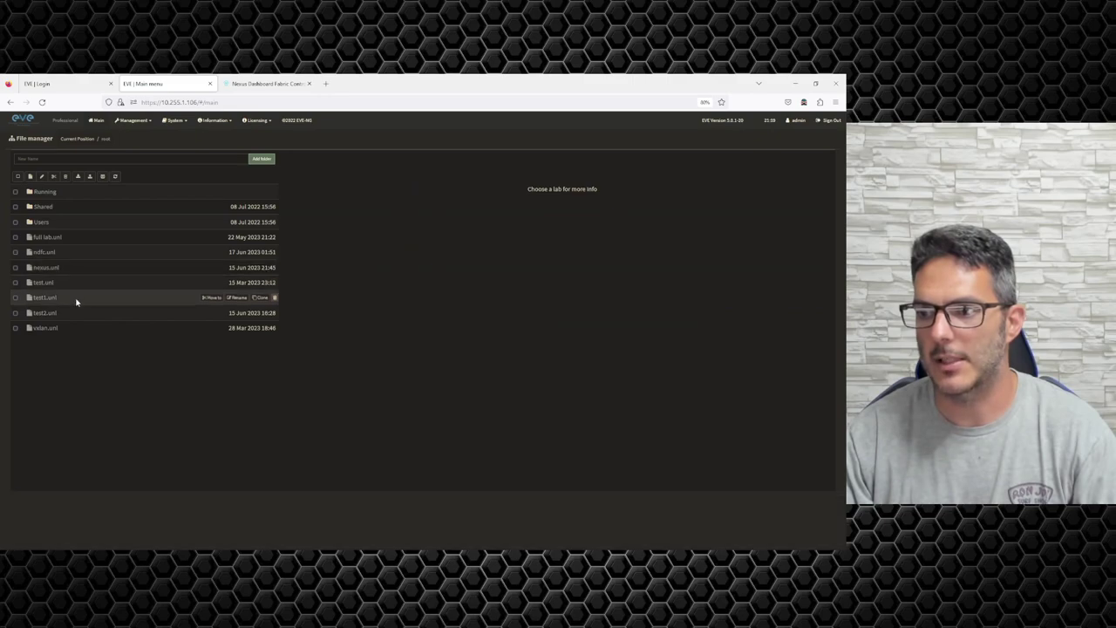
left_click(39, 269)
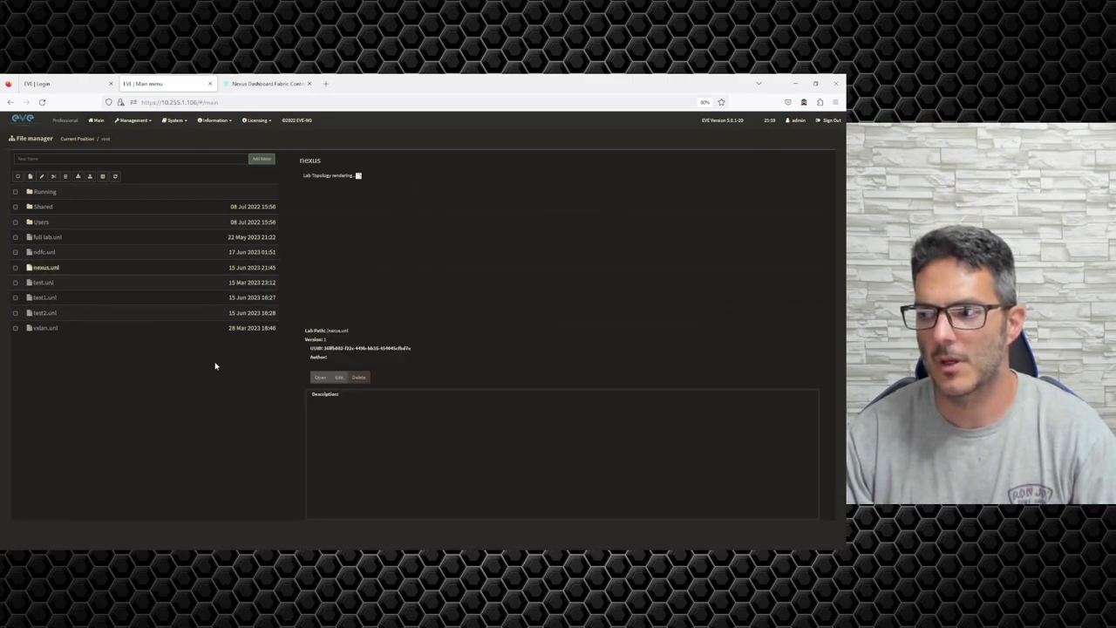
left_click(322, 378)
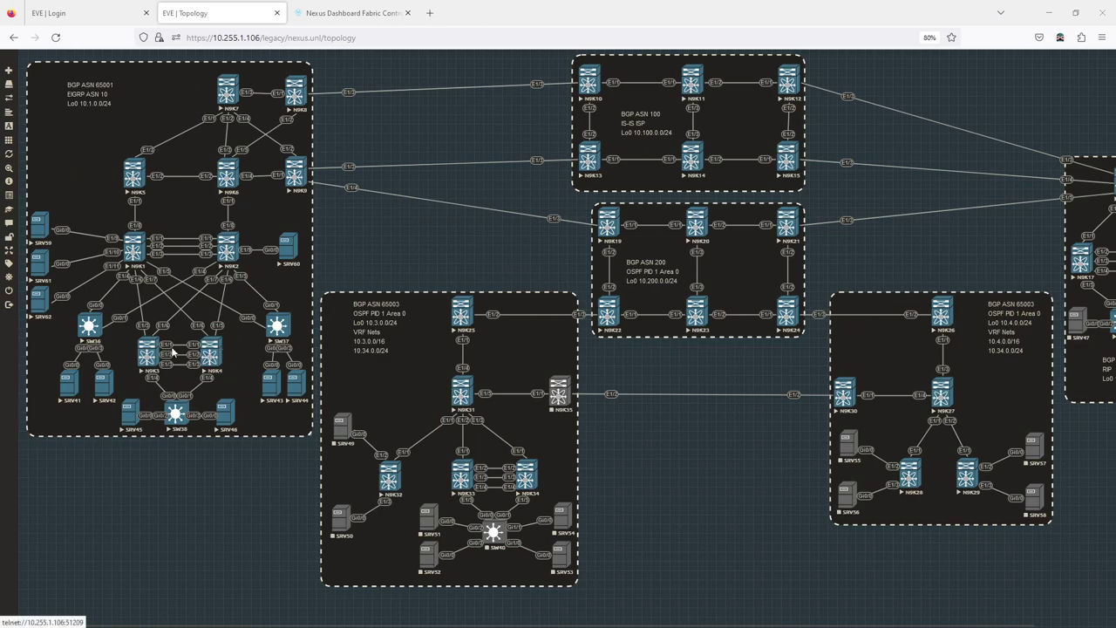
left_click(182, 349, "ctrl")
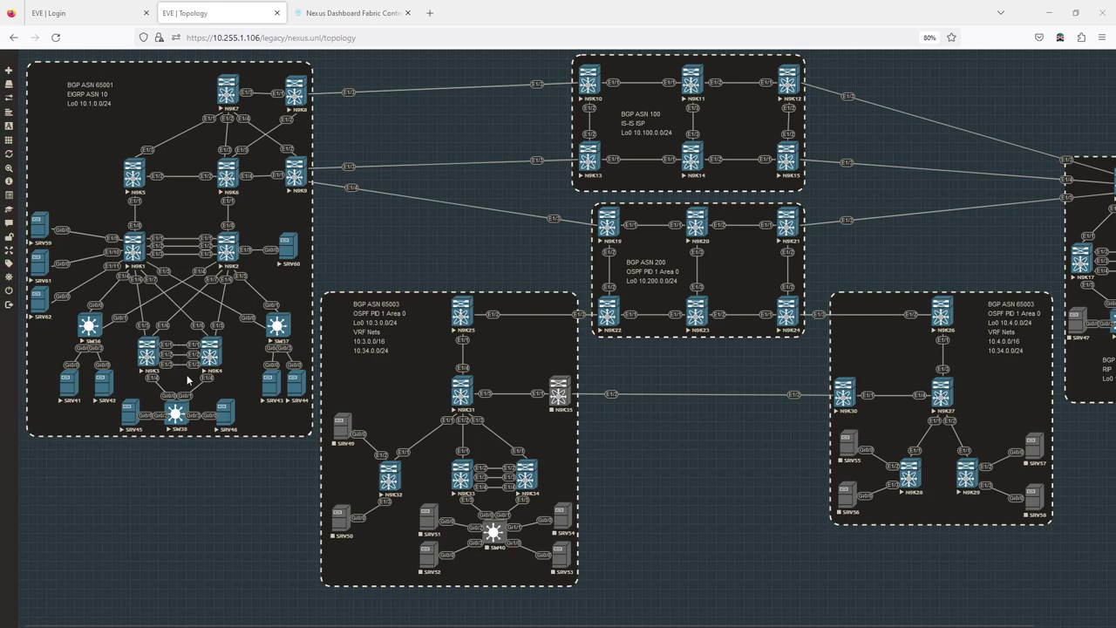
Close the running lab, open the ndfc lab, and return to the dc1 Create Fabric form.
mouse_move(26, 287)
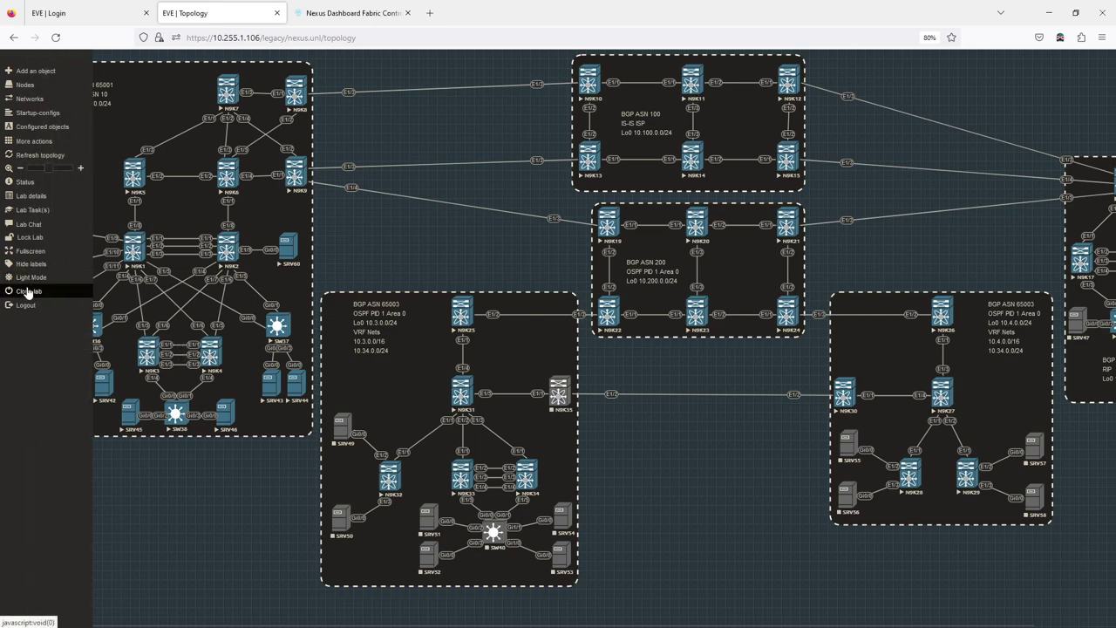
left_click(26, 290)
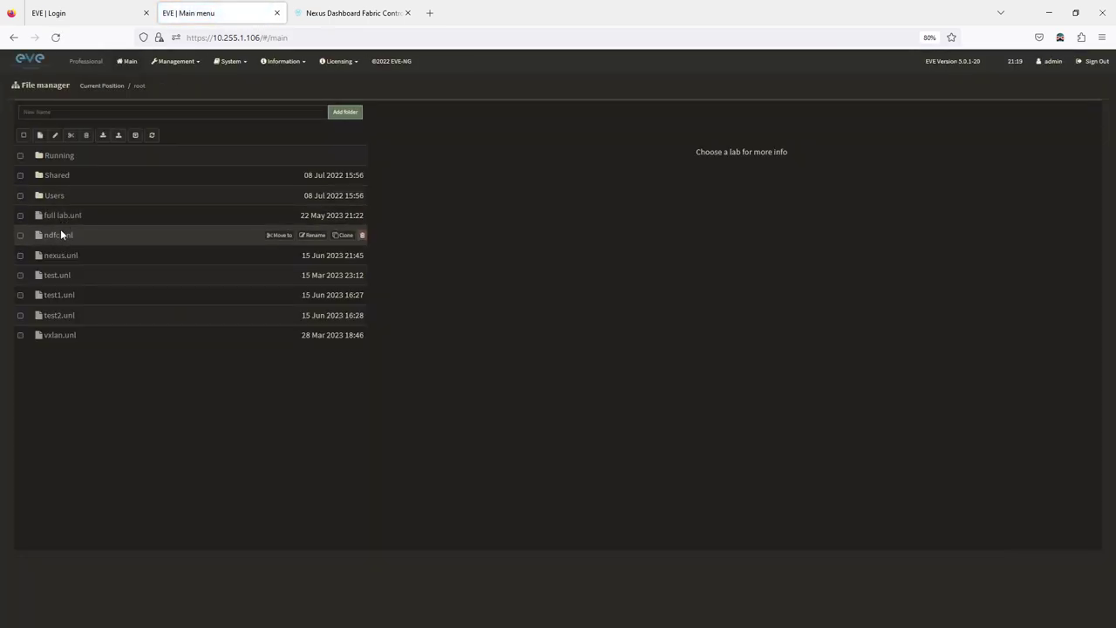
left_click(55, 236)
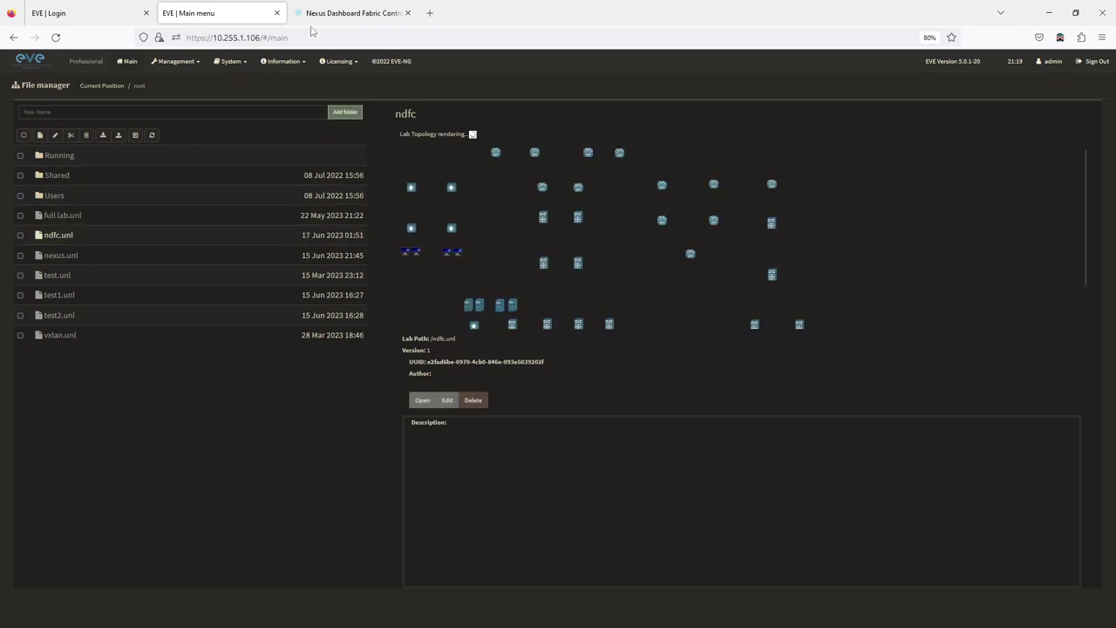
left_click(419, 400)
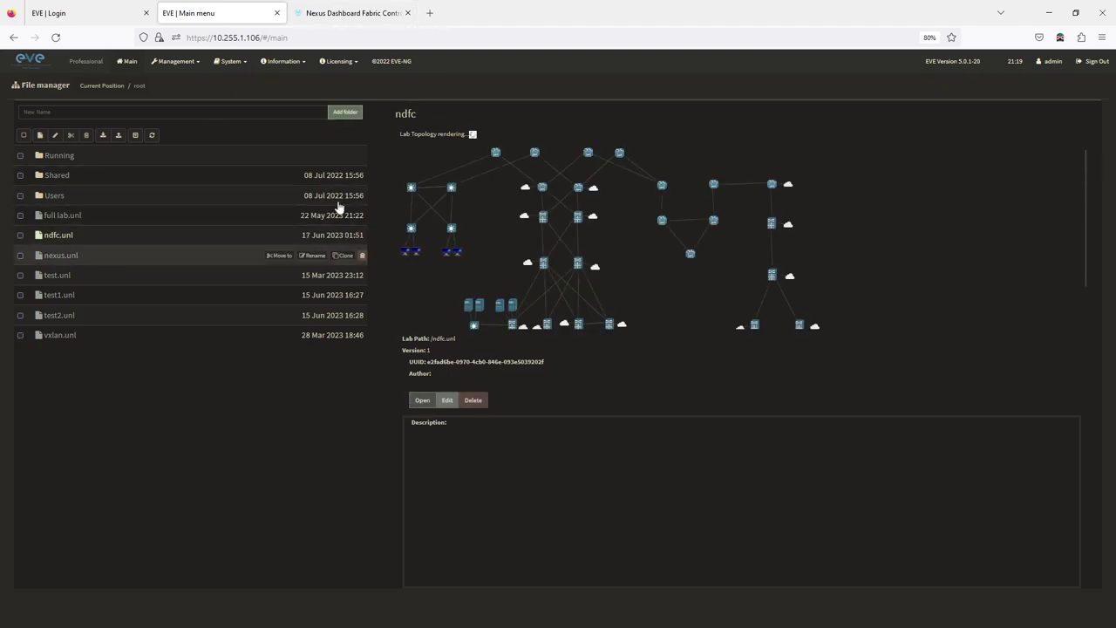
left_click(321, 17)
scroll(322, 349, "down", 2)
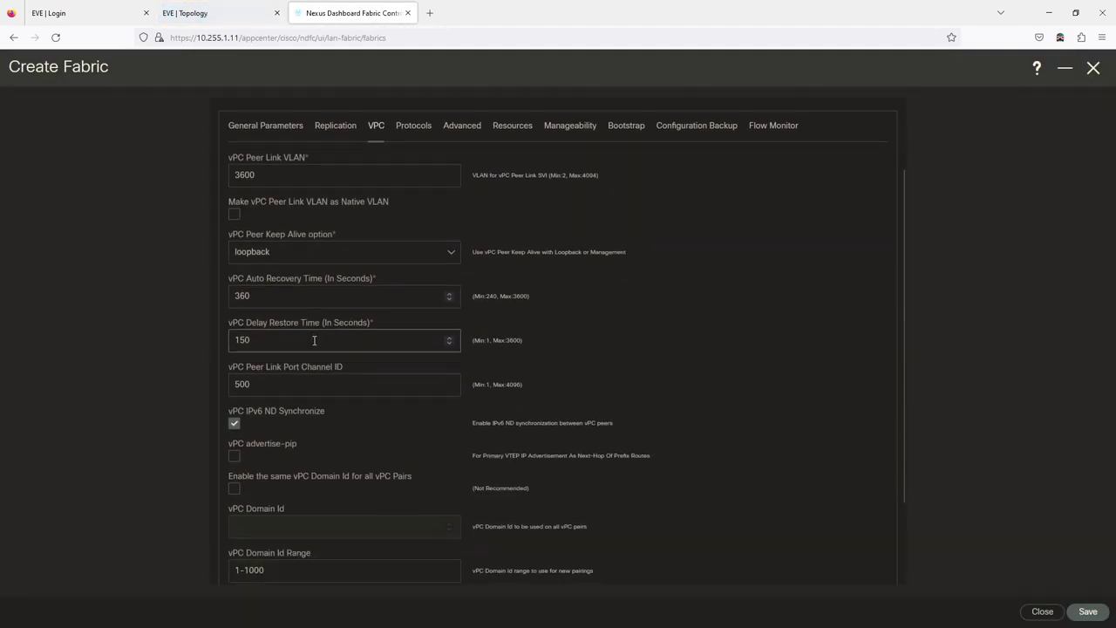
Keep vPC Auto Recovery at 360 s and Delay Restore at 150 s, then view the ndfc lab topology.
left_click(284, 299)
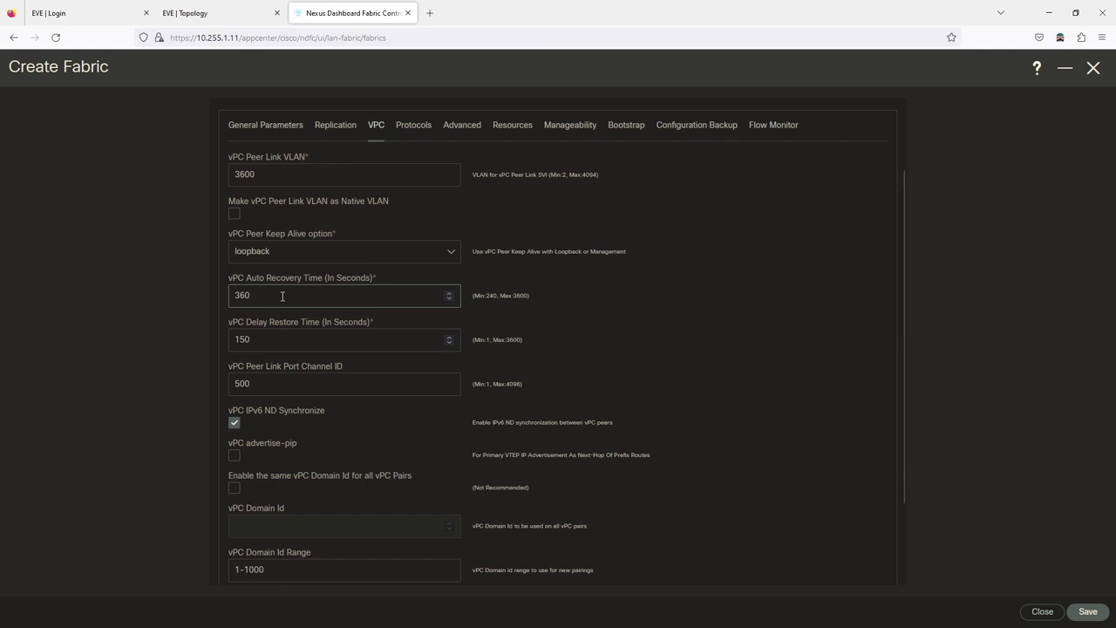
left_click(261, 332)
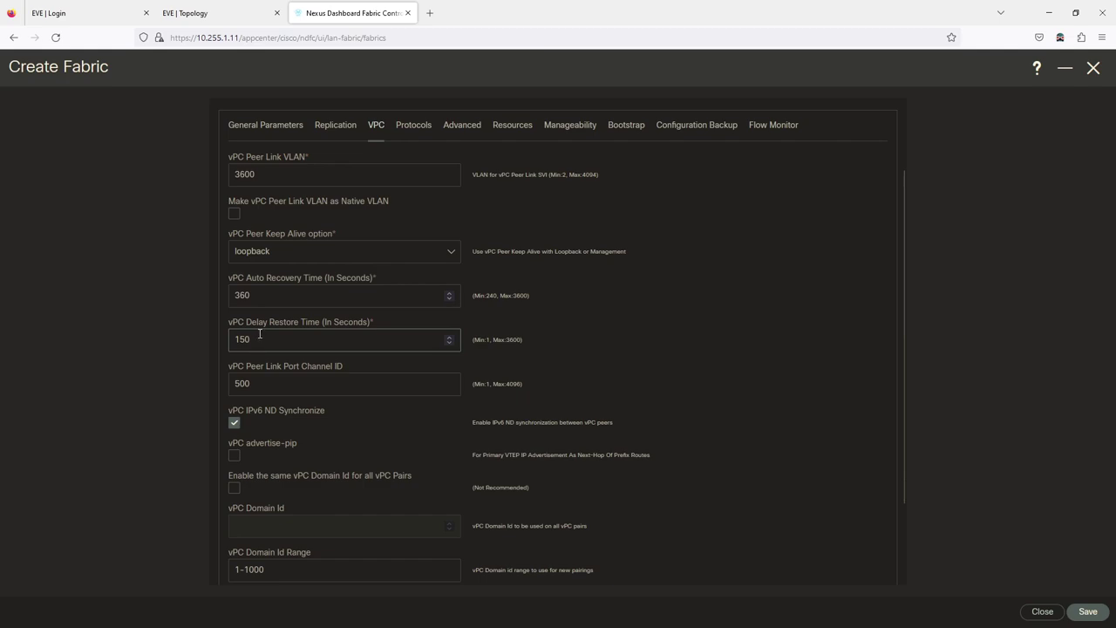
scroll(259, 335, "down", 2)
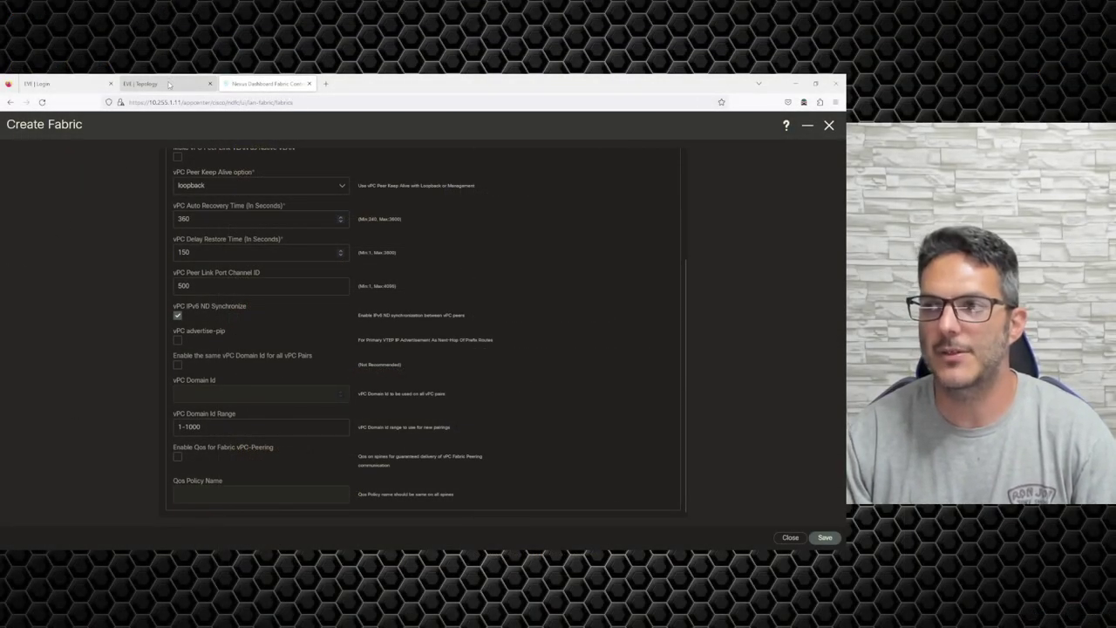
left_click(169, 84)
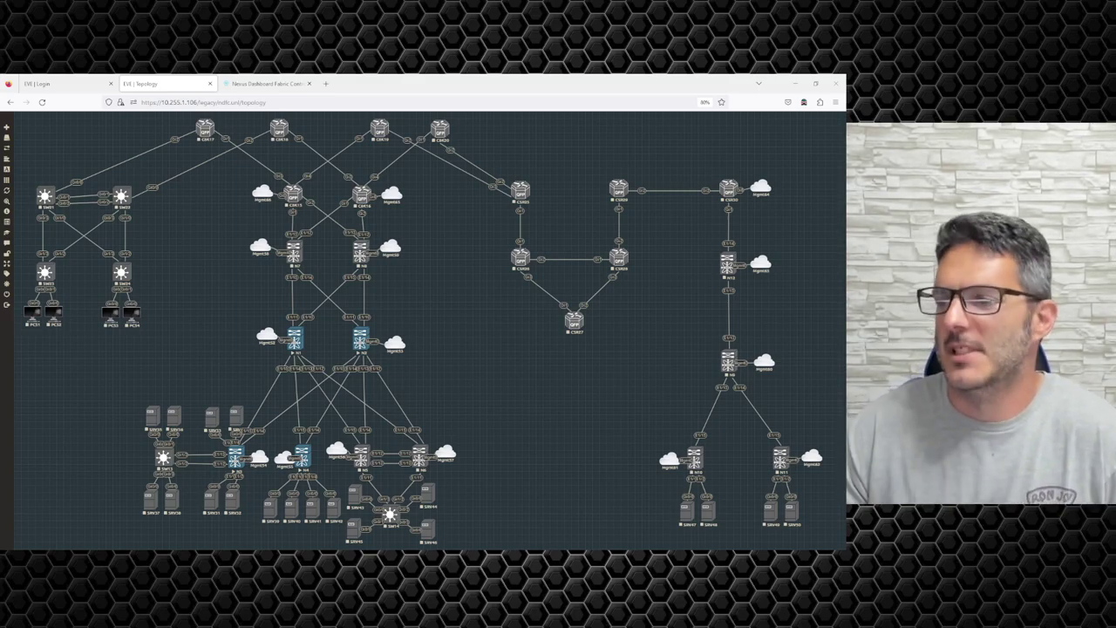
Leave the shared vPC Domain Id option off after briefly ticking it, keeping range 1-1000.
left_click(266, 83)
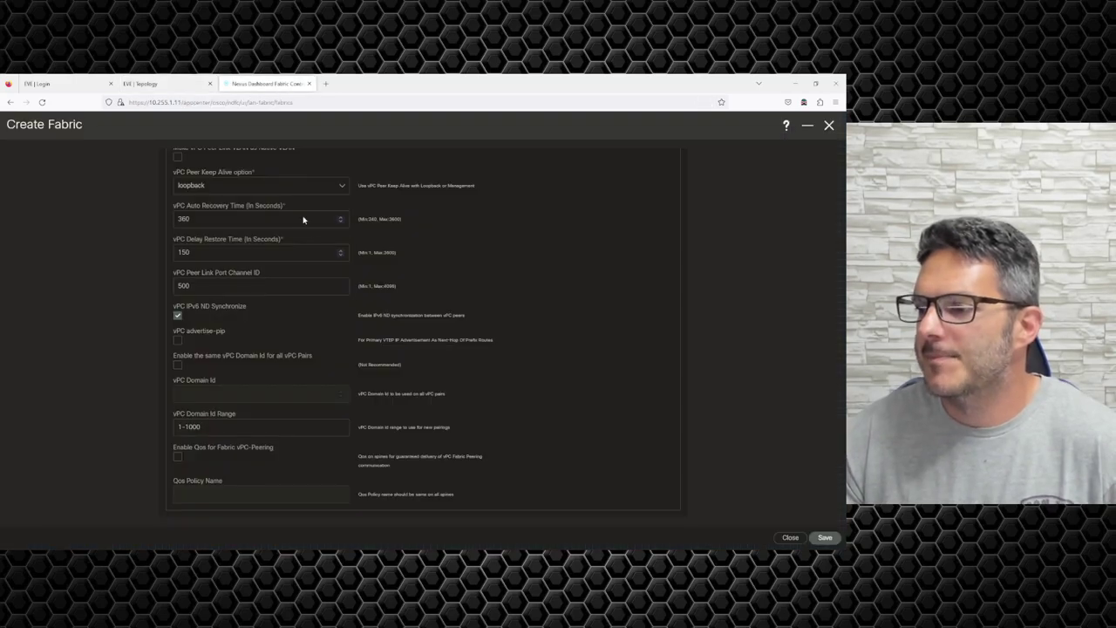
left_click(177, 365)
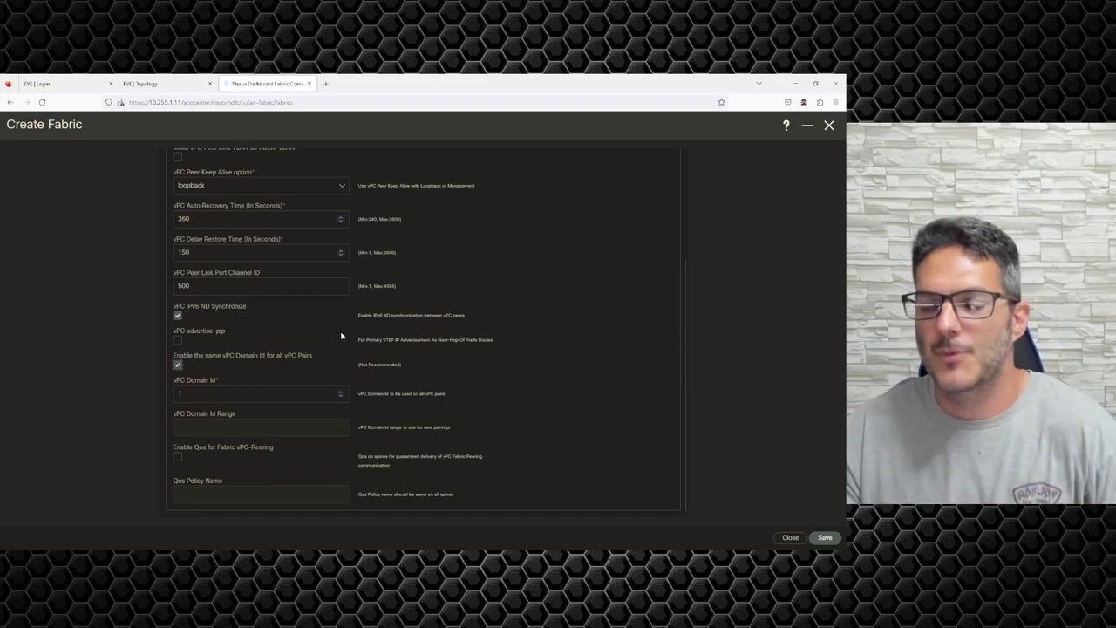
left_click(180, 395)
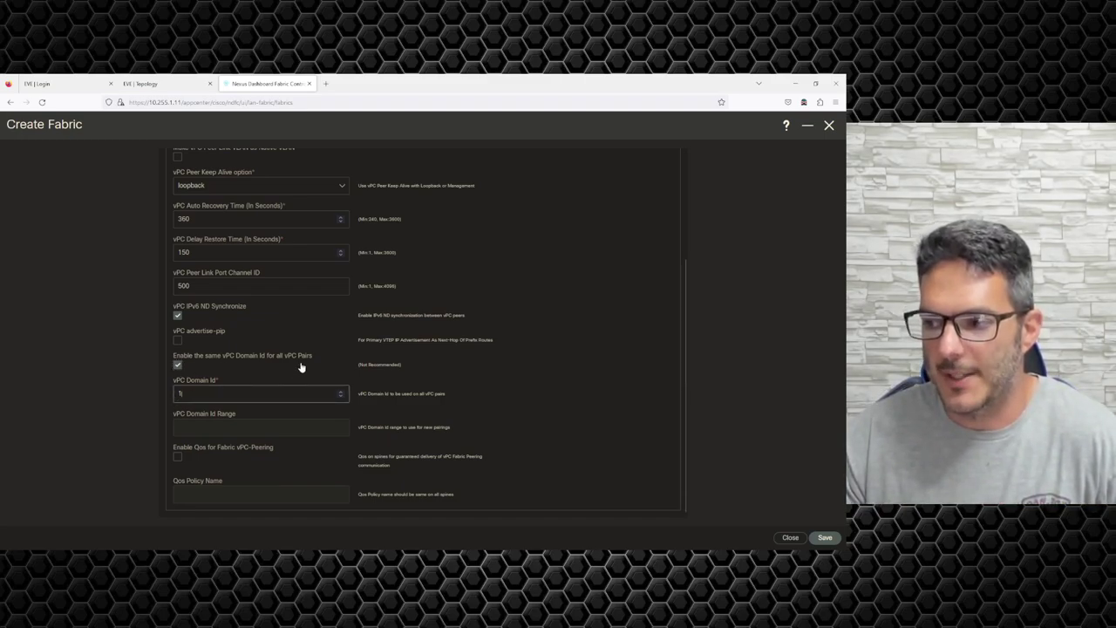
left_click(302, 366)
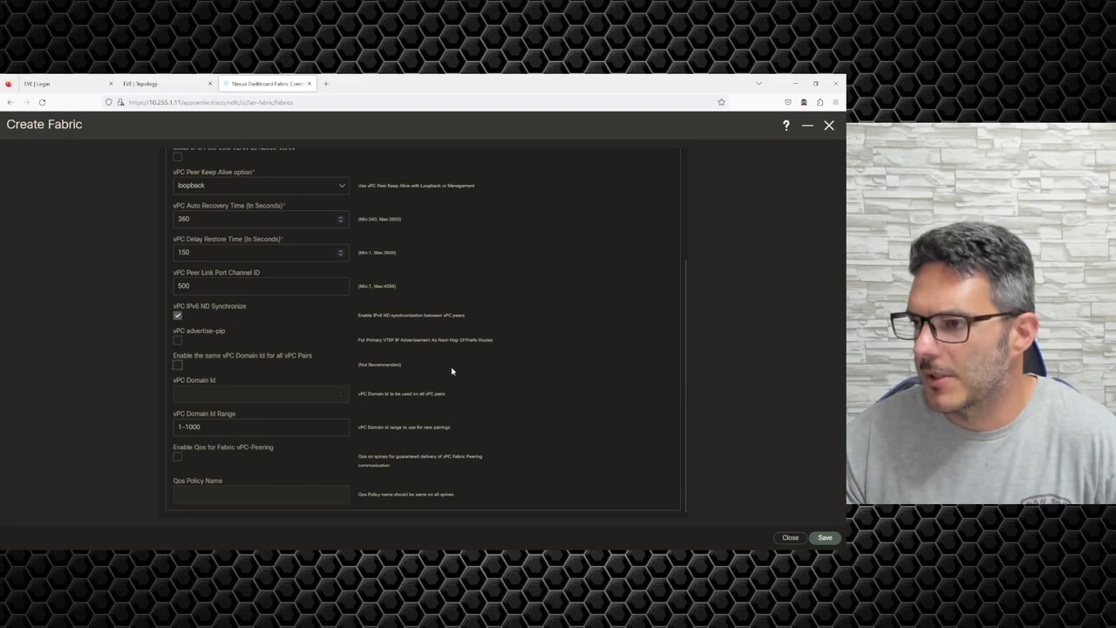
scroll(451, 370, "up", 1)
scroll(427, 340, "up", 2)
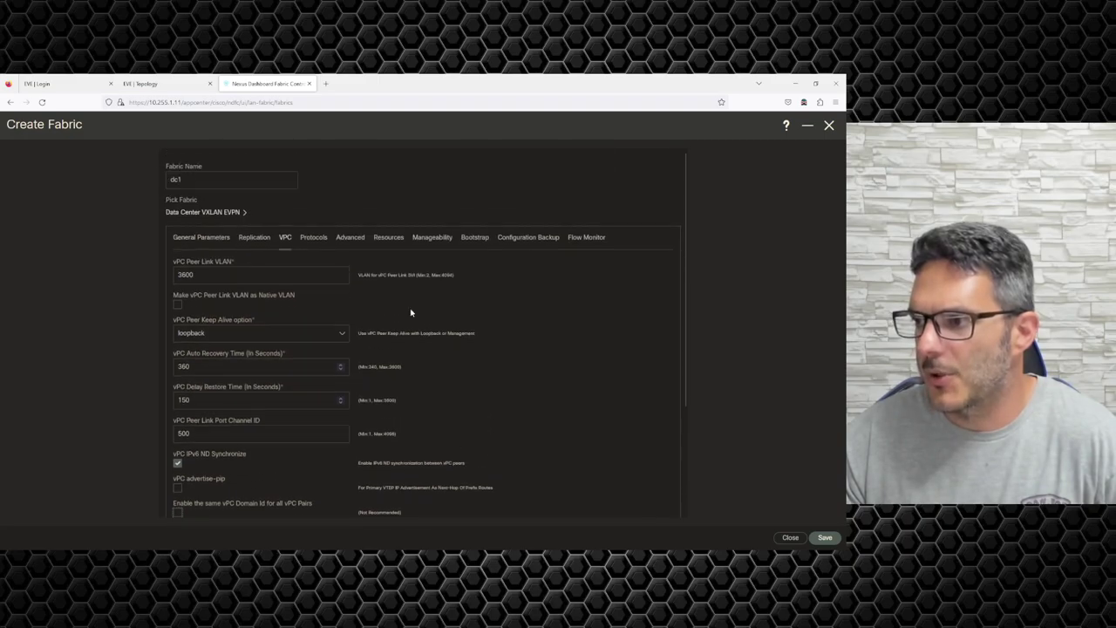
Review dc1's Protocols: routing loopback 0, VTEP loopback 1, tag UNDERLAY, OSPF area 0.0.0.0.
left_click(323, 238)
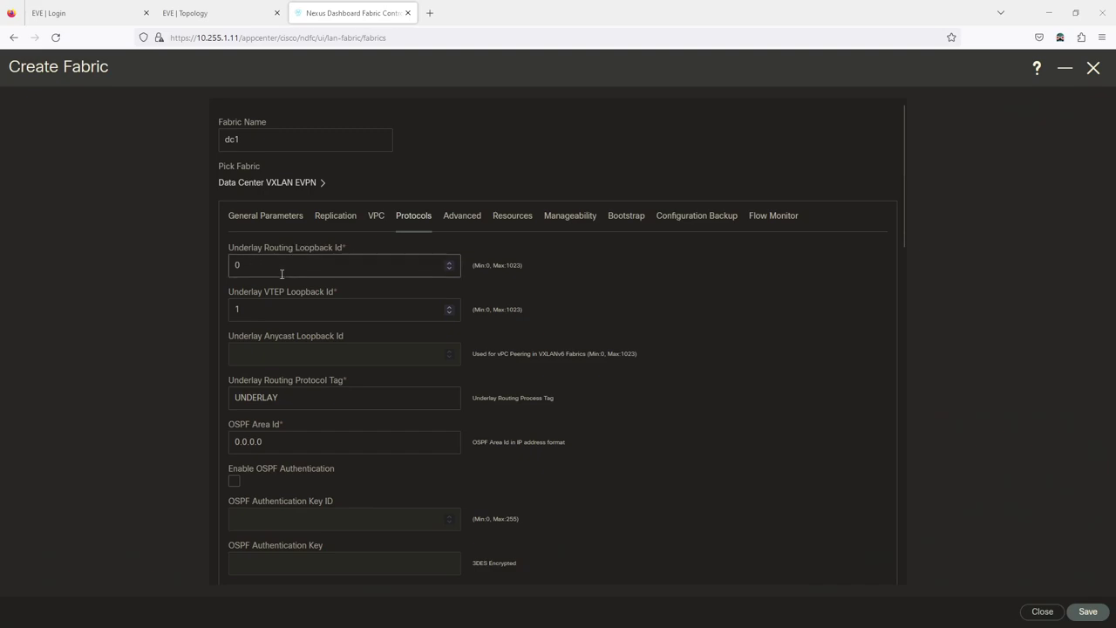
left_click(246, 312)
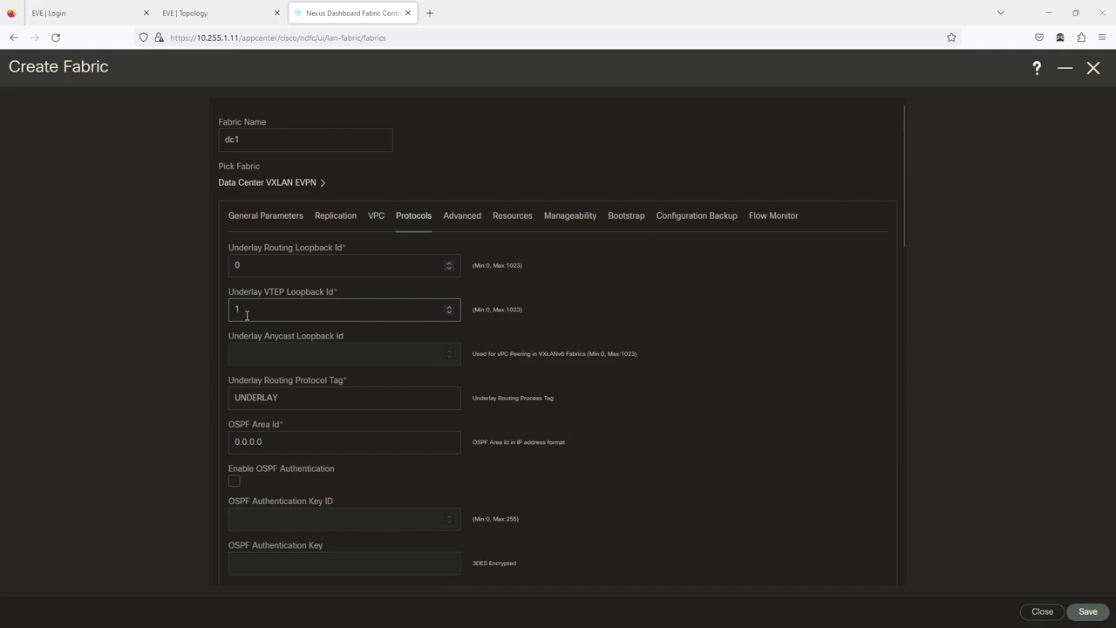
left_click(337, 331)
scroll(261, 306, "down", 2)
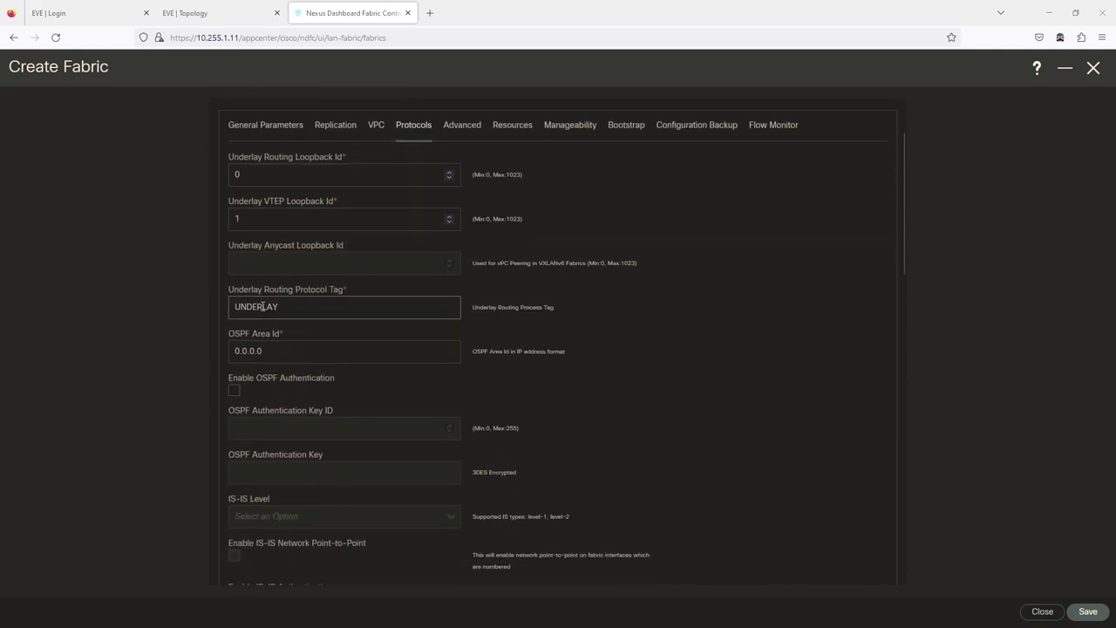
left_click(296, 312)
left_click(295, 292)
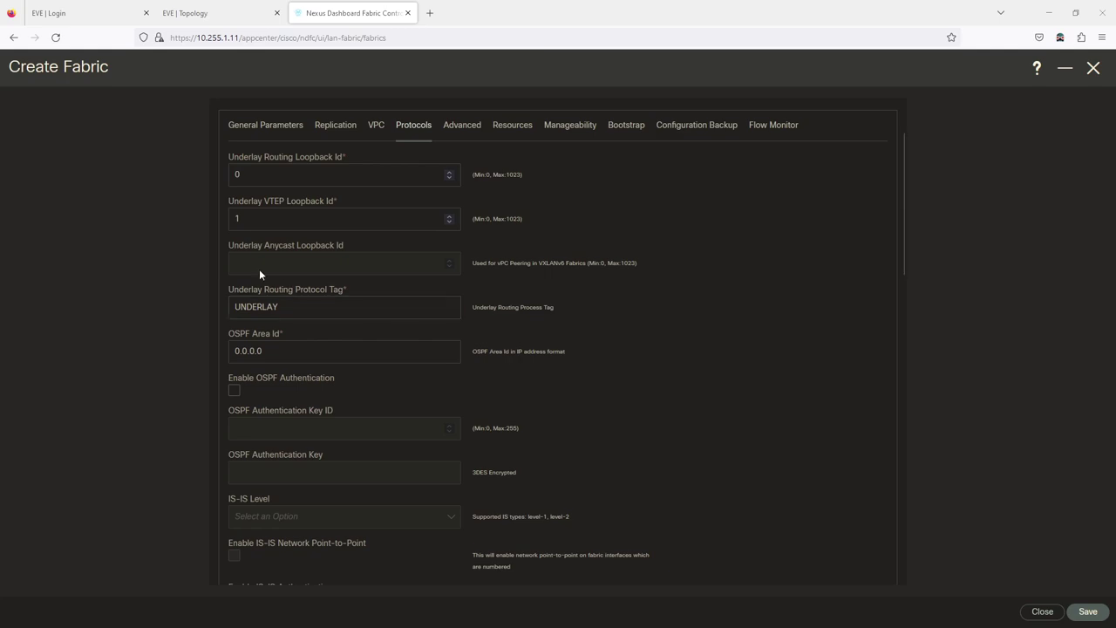
left_click(233, 389)
scroll(375, 405, "down", 1)
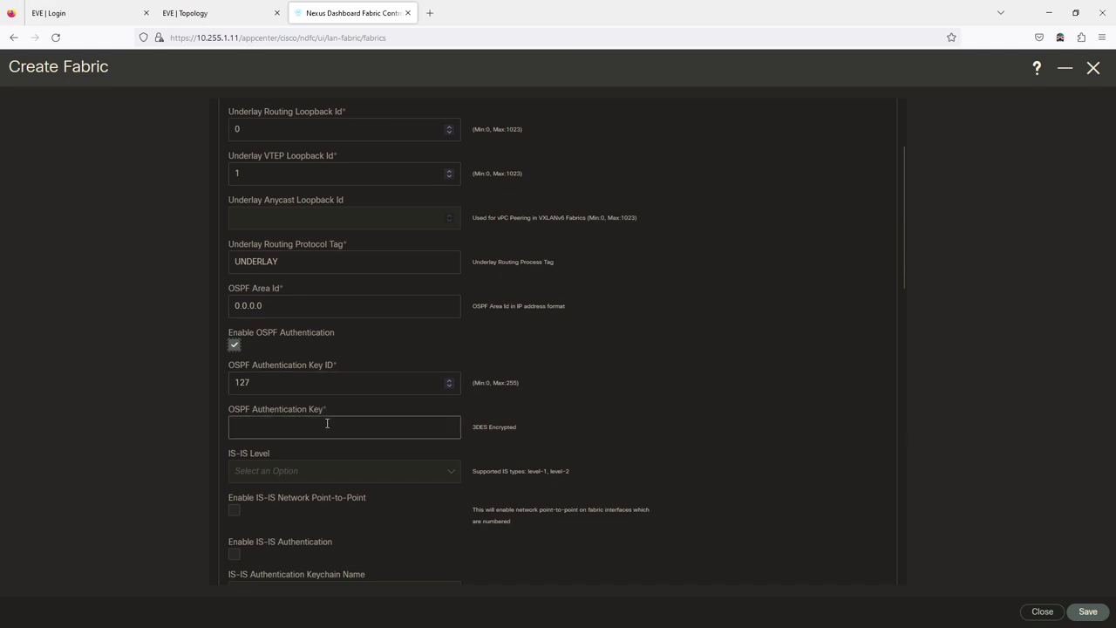
left_click(301, 382)
key("BackSpace")
key("BackSpace")
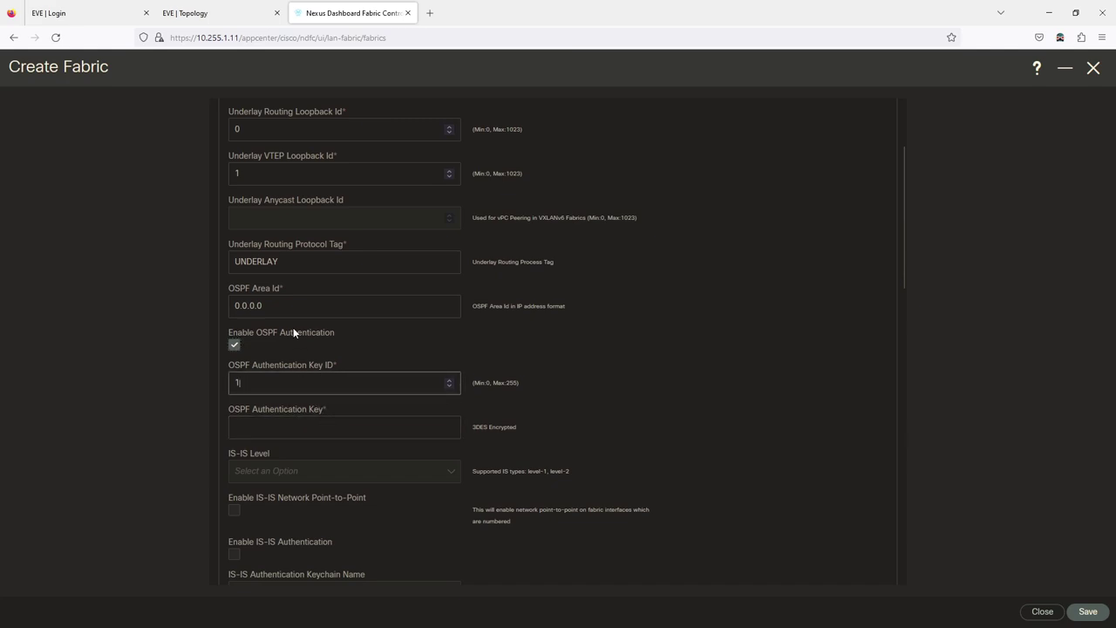
left_click(333, 428)
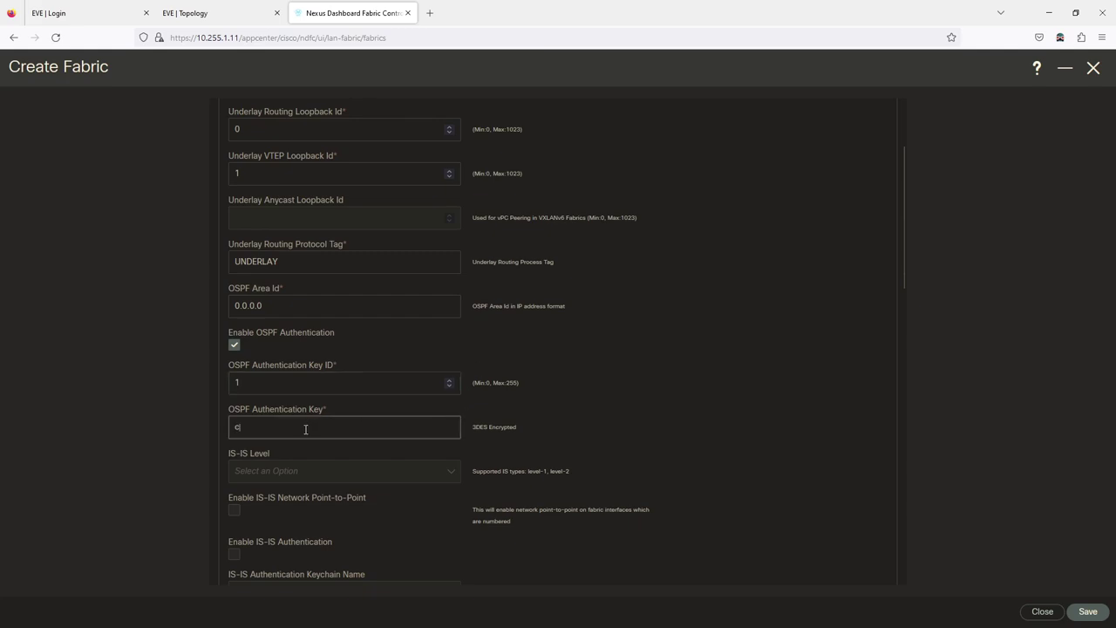
left_click(234, 346)
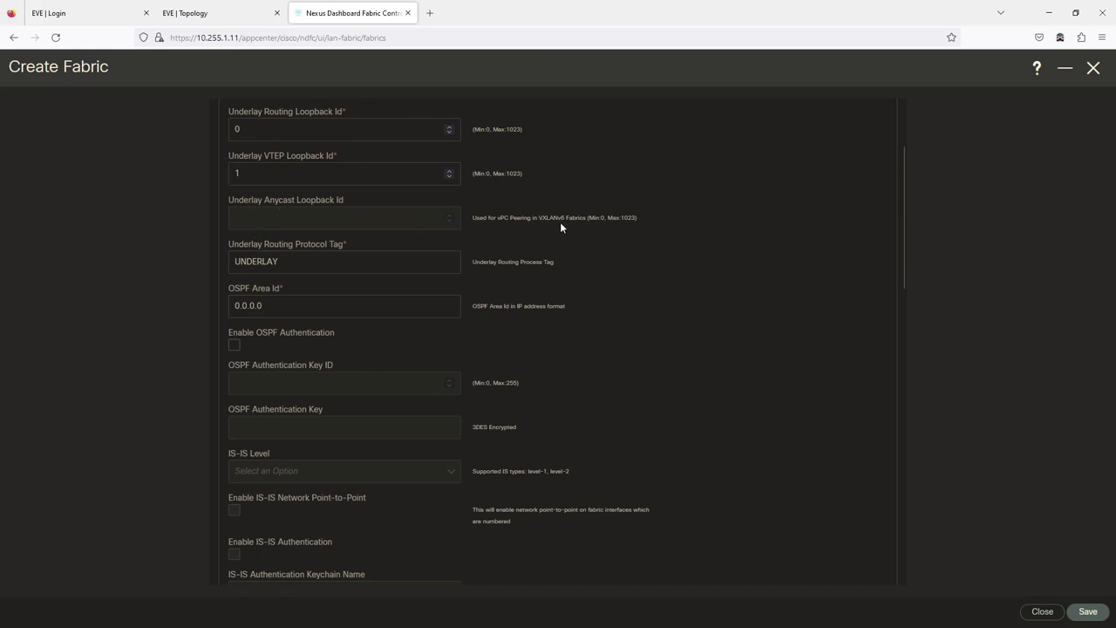
scroll(387, 308, "down", 3)
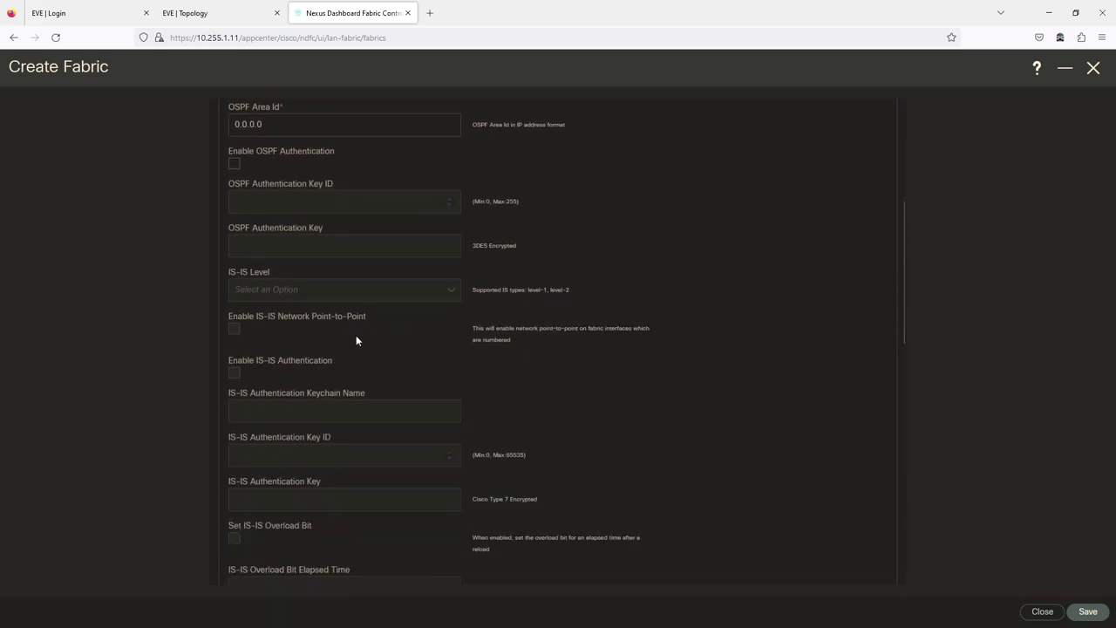
scroll(337, 291, "down", 2)
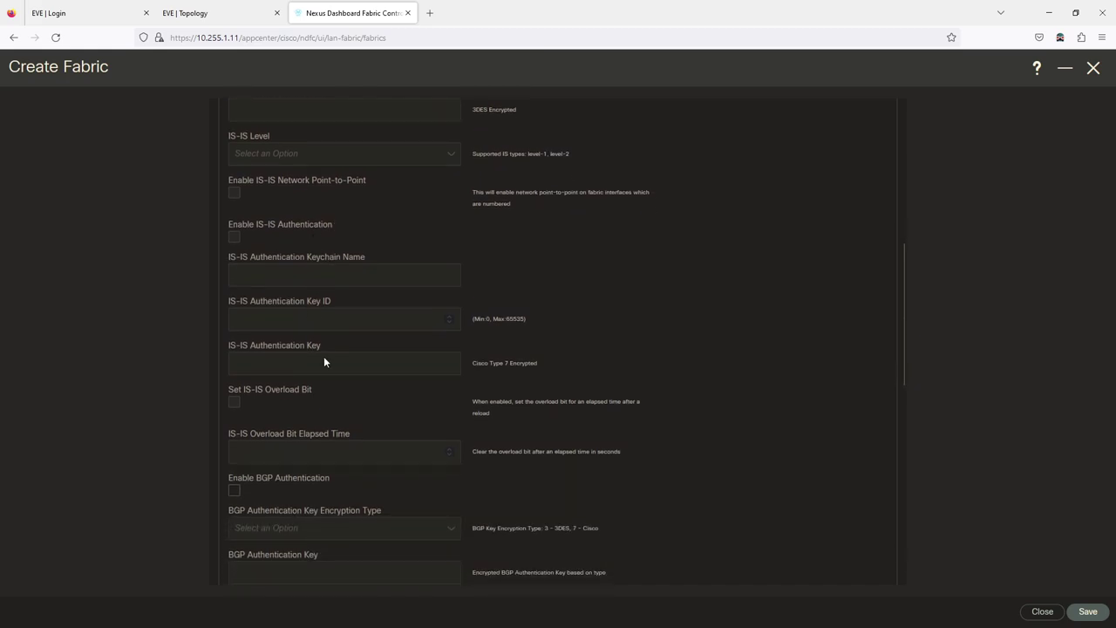
scroll(322, 357, "down", 4)
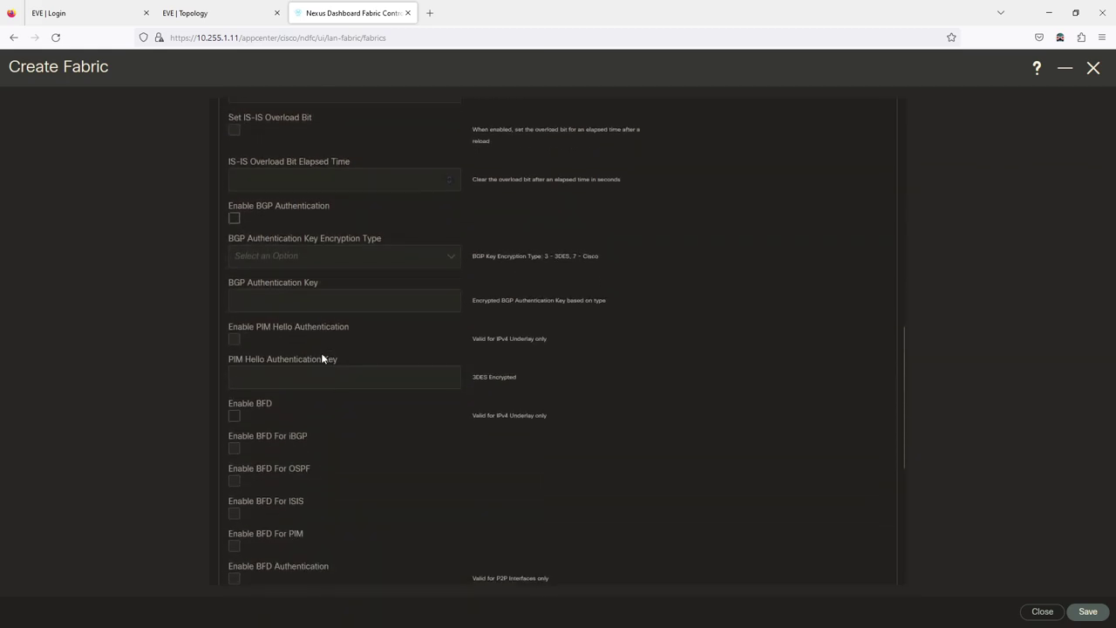
left_click(237, 219)
left_click(235, 218)
scroll(399, 449, "down", 2)
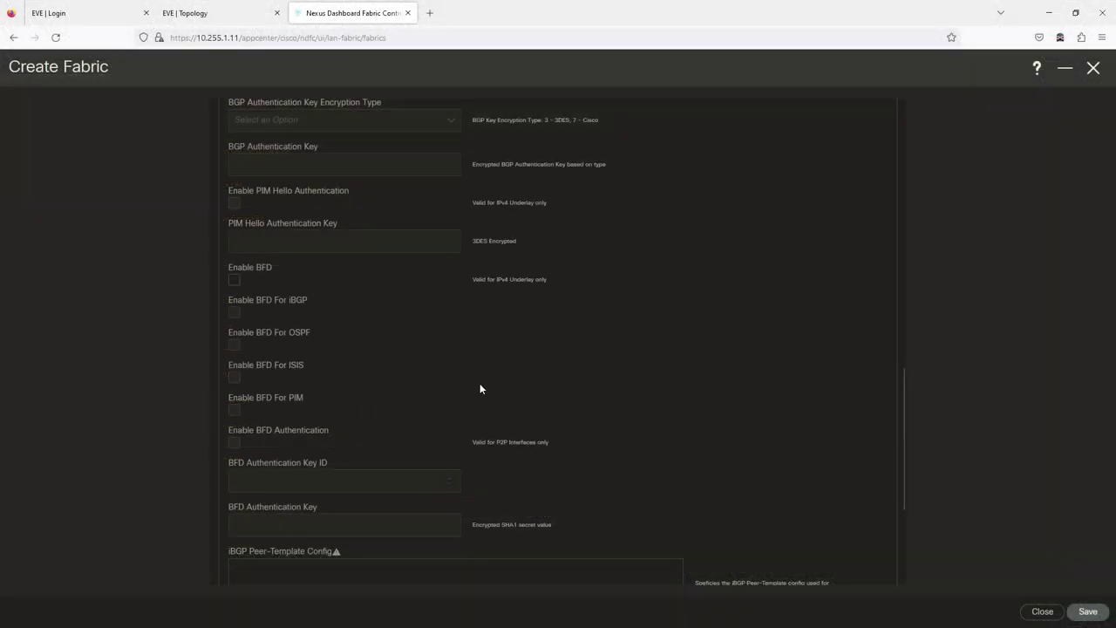
scroll(480, 384, "down", 3)
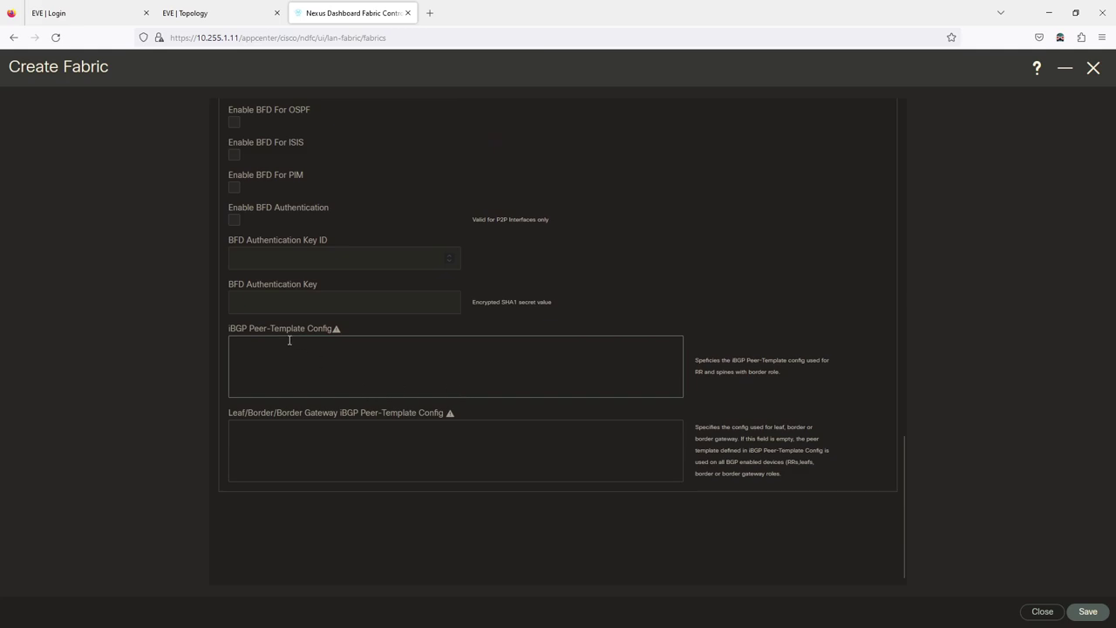
scroll(383, 444, "up", 15)
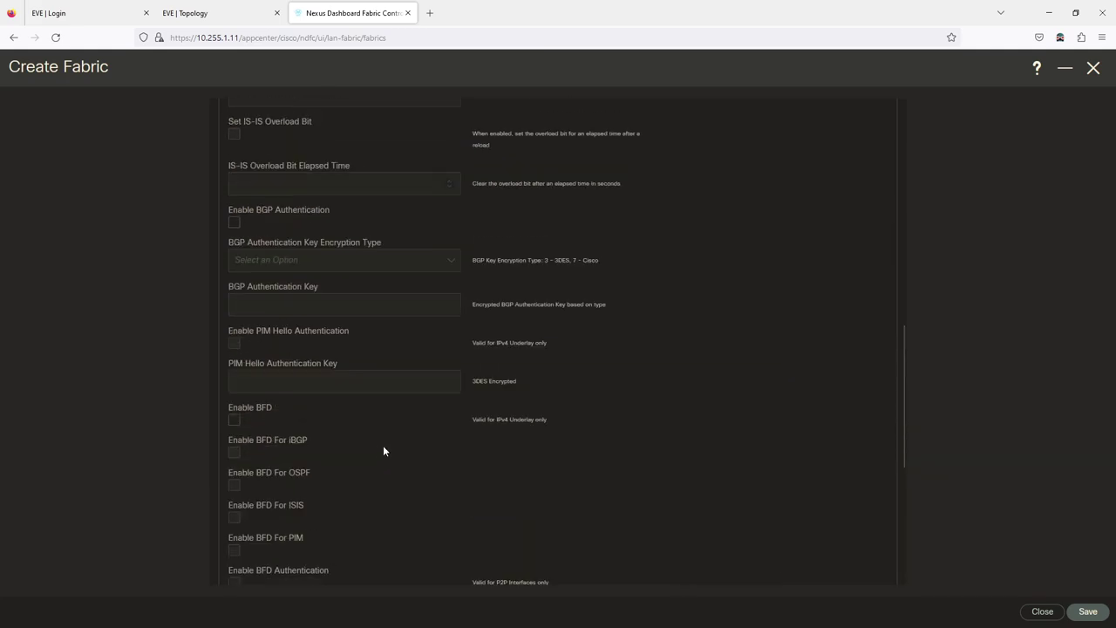
scroll(432, 366, "up", 3)
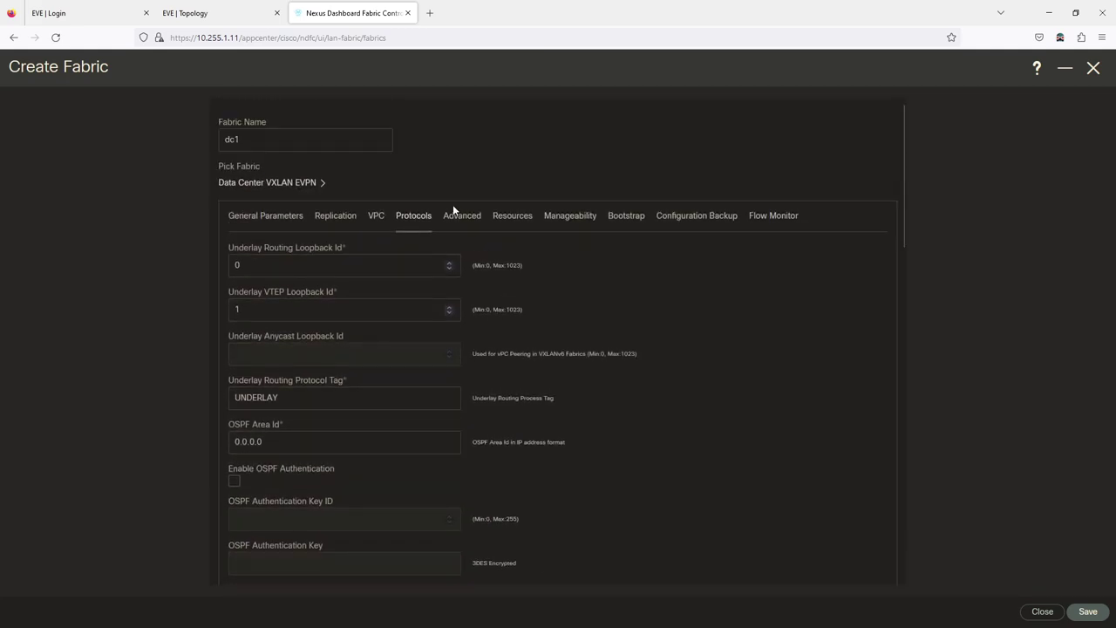
left_click(460, 225)
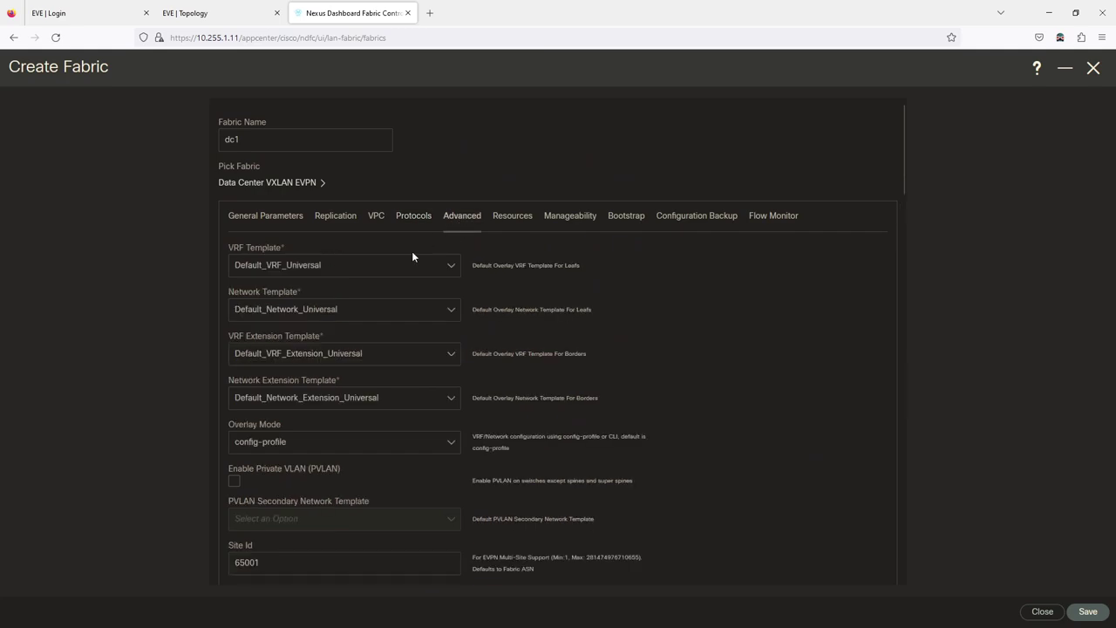
left_click(333, 272)
left_click(333, 272)
left_click(369, 310)
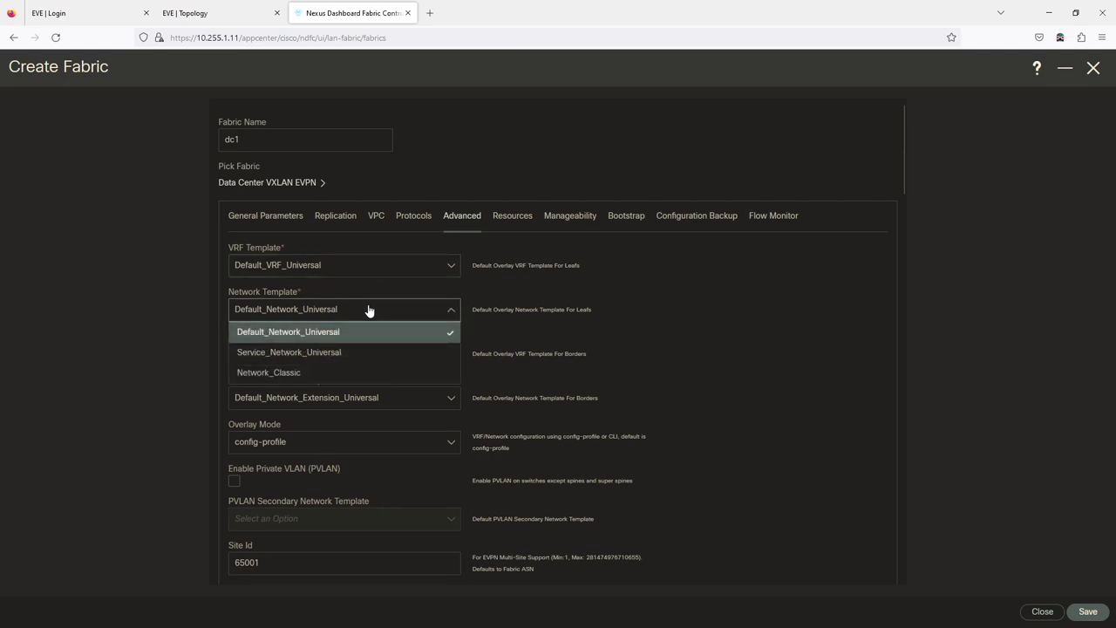
left_click(753, 353)
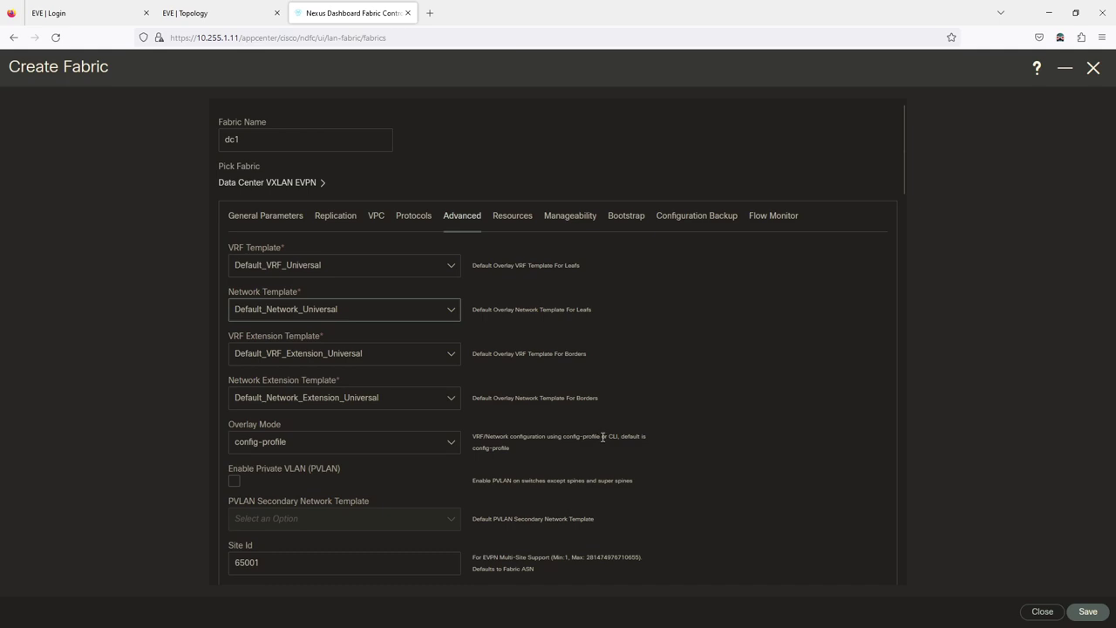
scroll(602, 436, "down", 3)
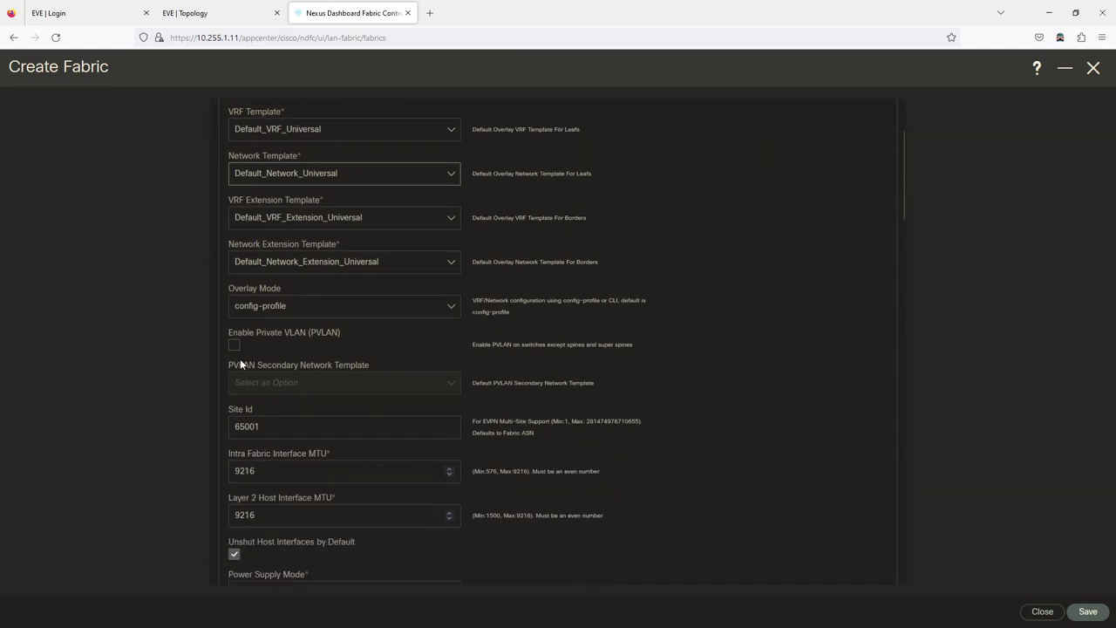
left_click(234, 345)
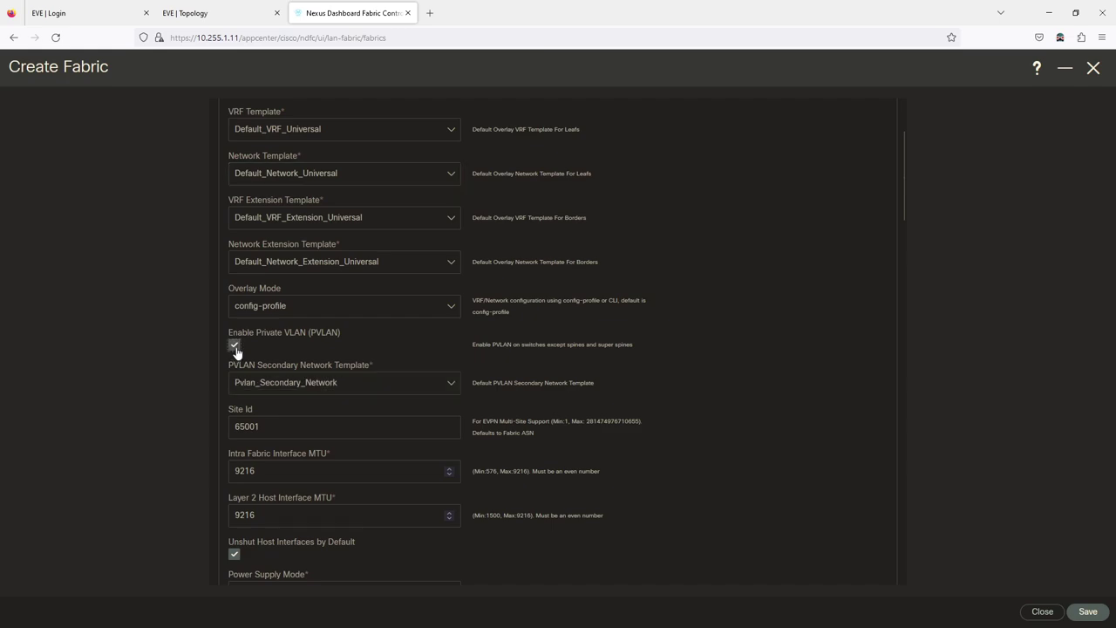
left_click(366, 388)
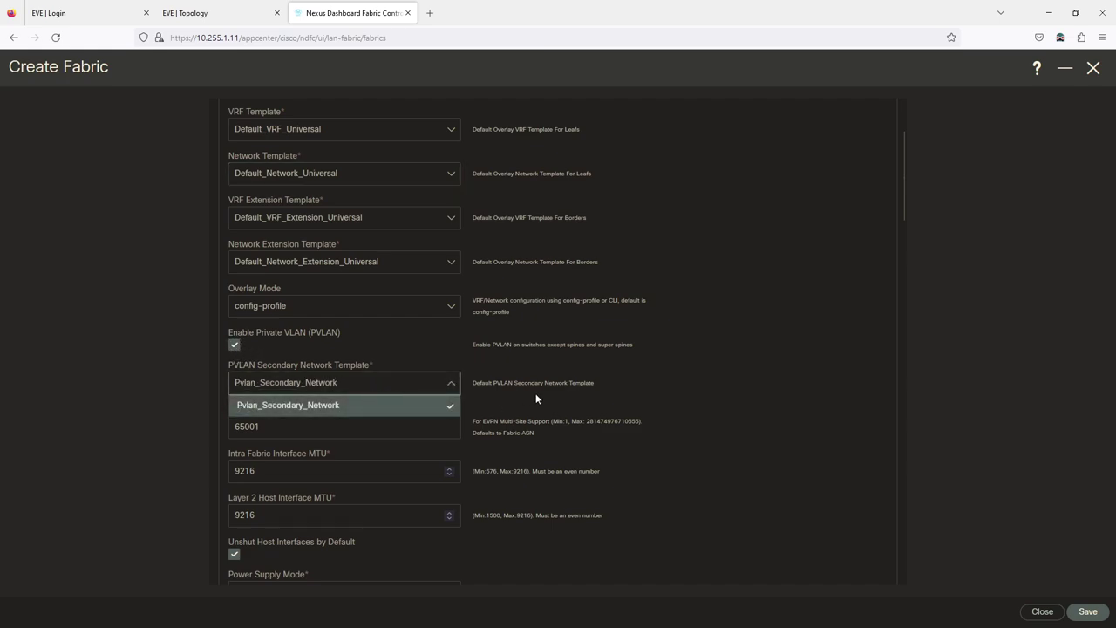
left_click(232, 401)
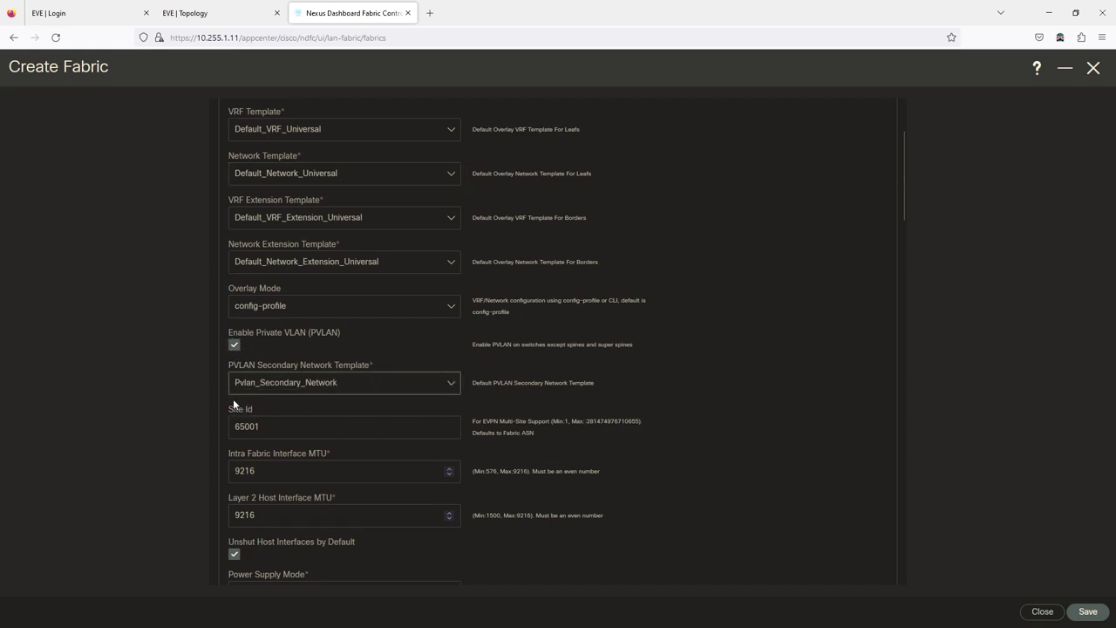
left_click(234, 345)
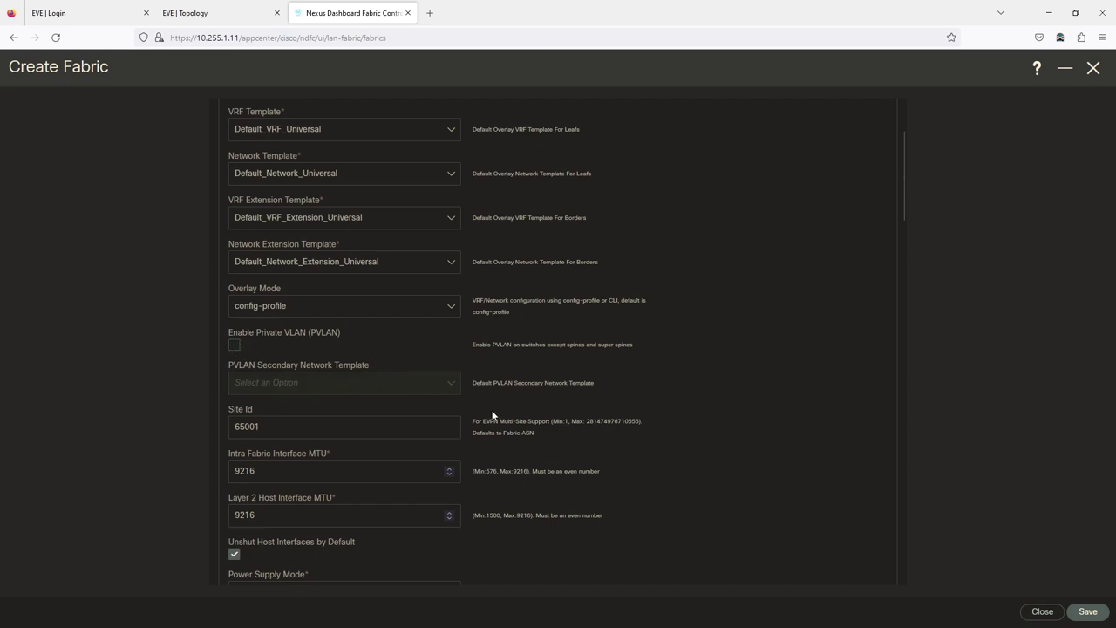
left_click(285, 426)
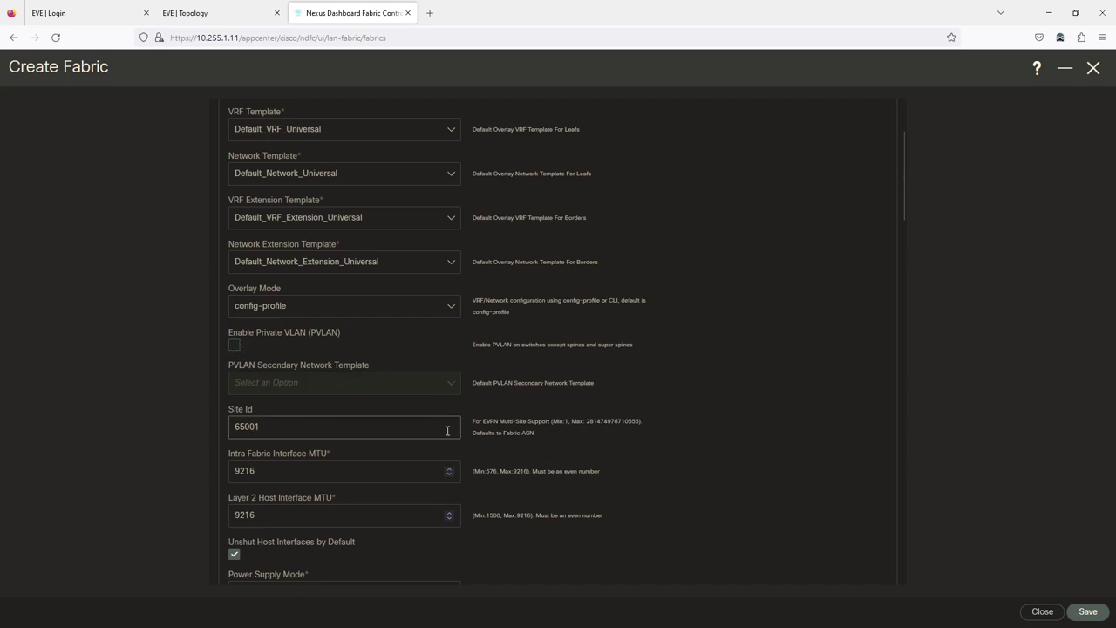
left_click(527, 436)
After checking the EVE topology, change the Layer 2 Host Interface MTU from 9216 to 1500.
scroll(511, 446, "down", 2)
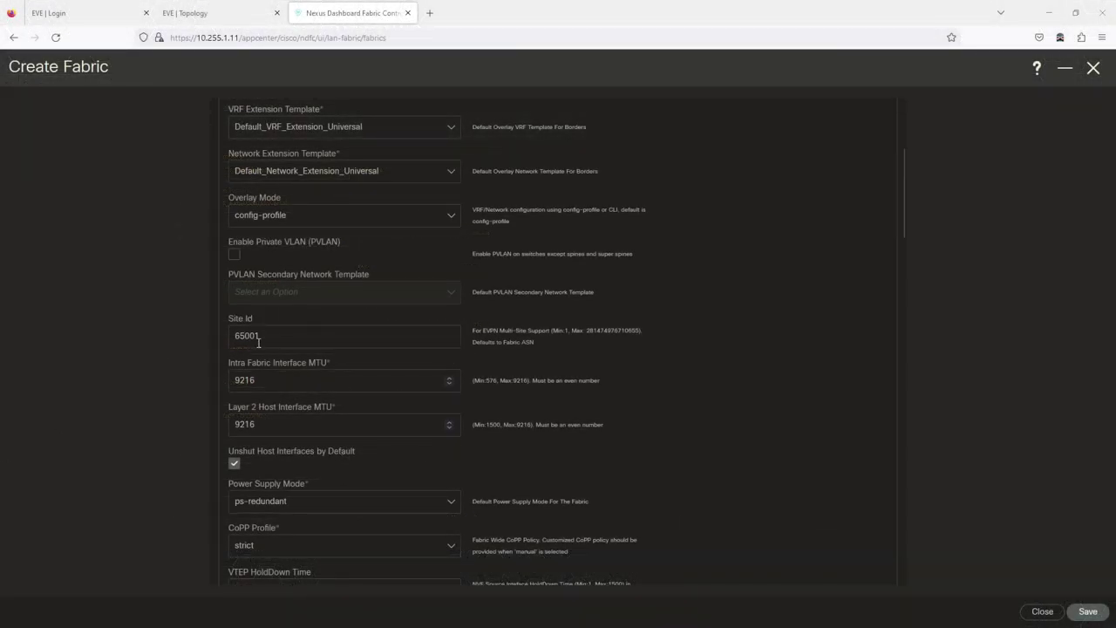
scroll(258, 343, "down", 3)
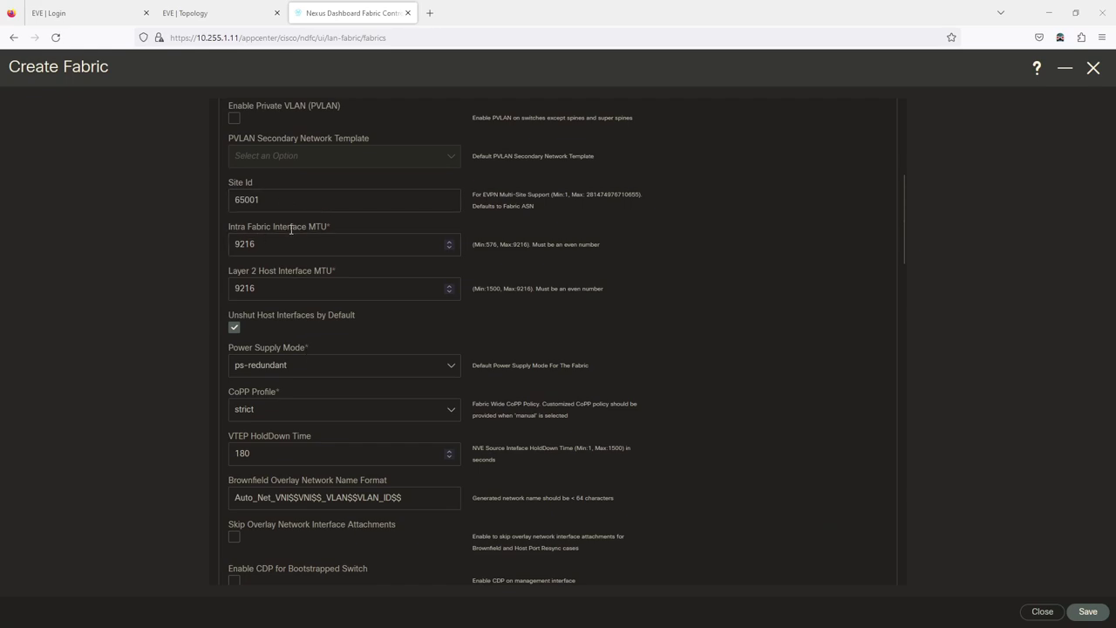
left_click(218, 13)
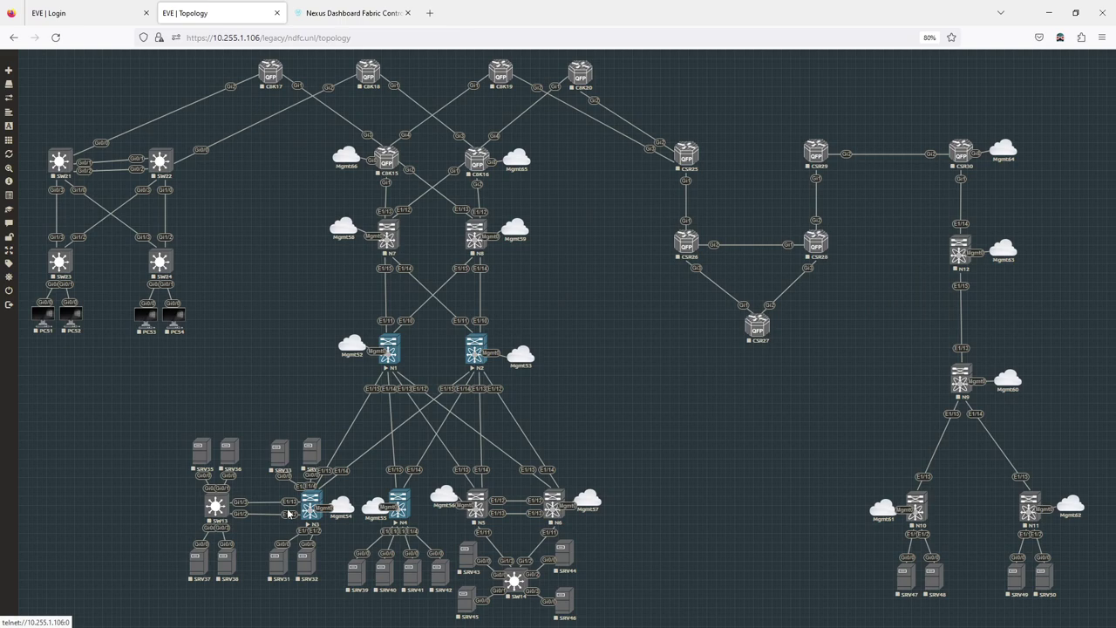
left_click(312, 13)
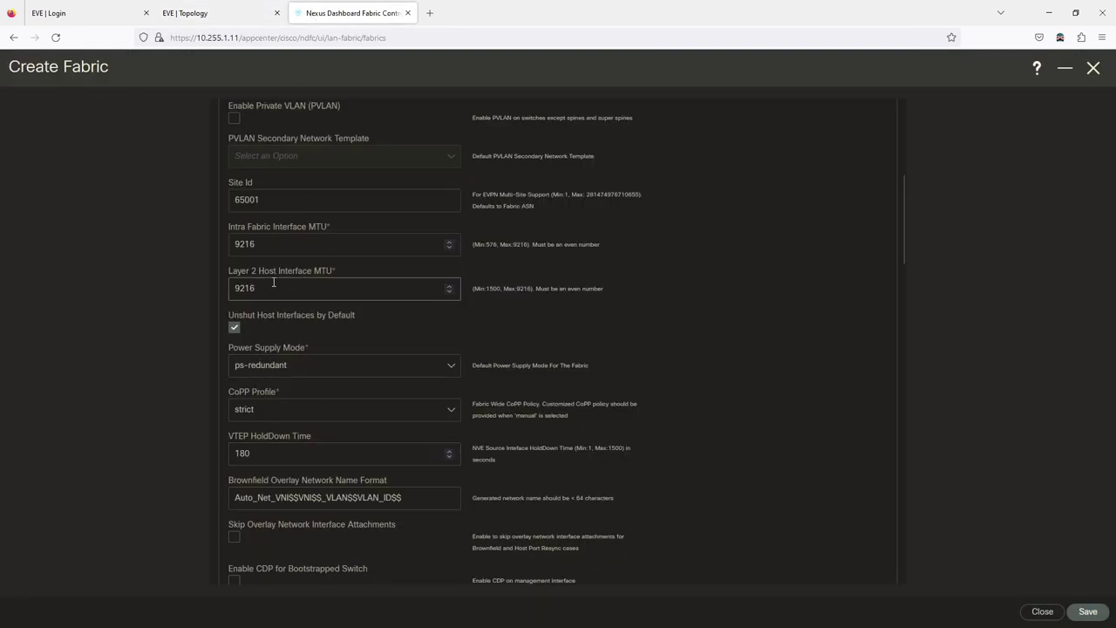
left_click(252, 19)
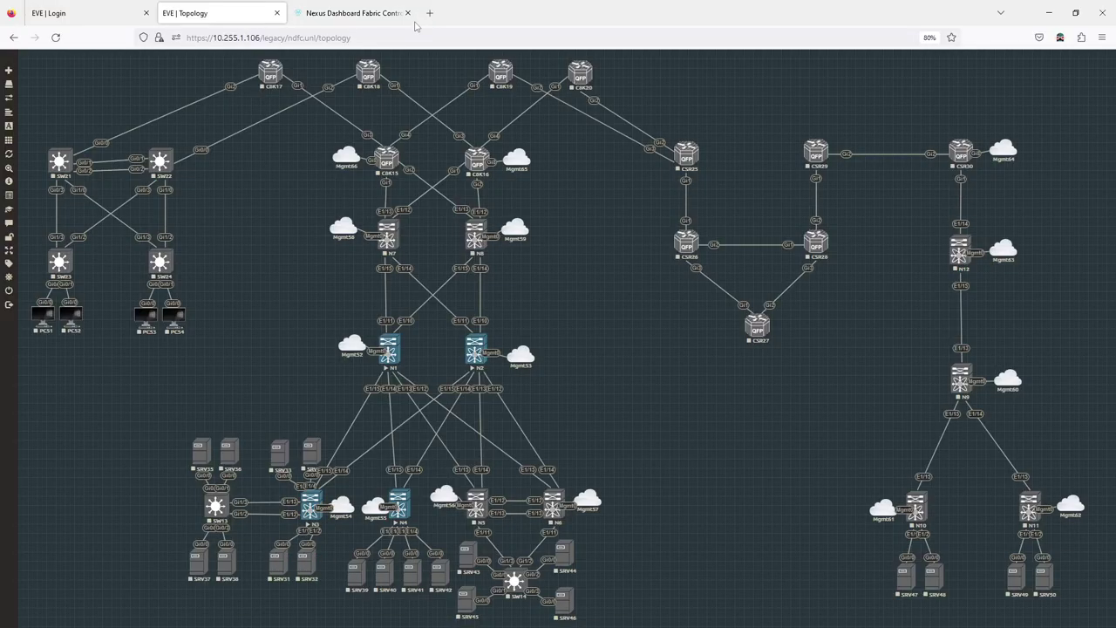
left_click(347, 13)
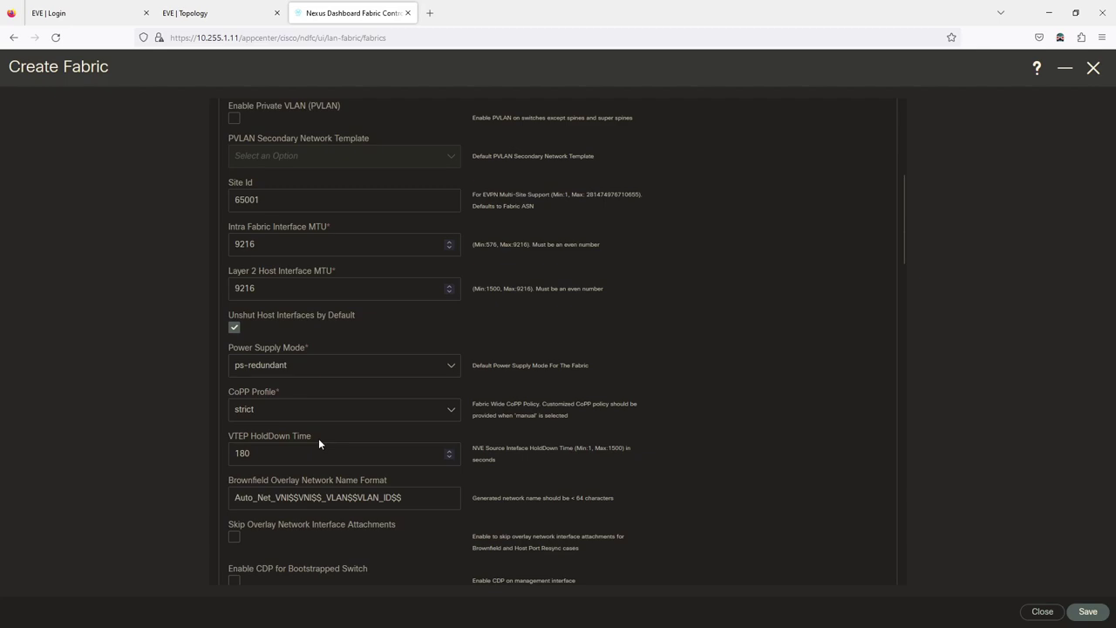
left_click_drag(266, 290, 220, 289)
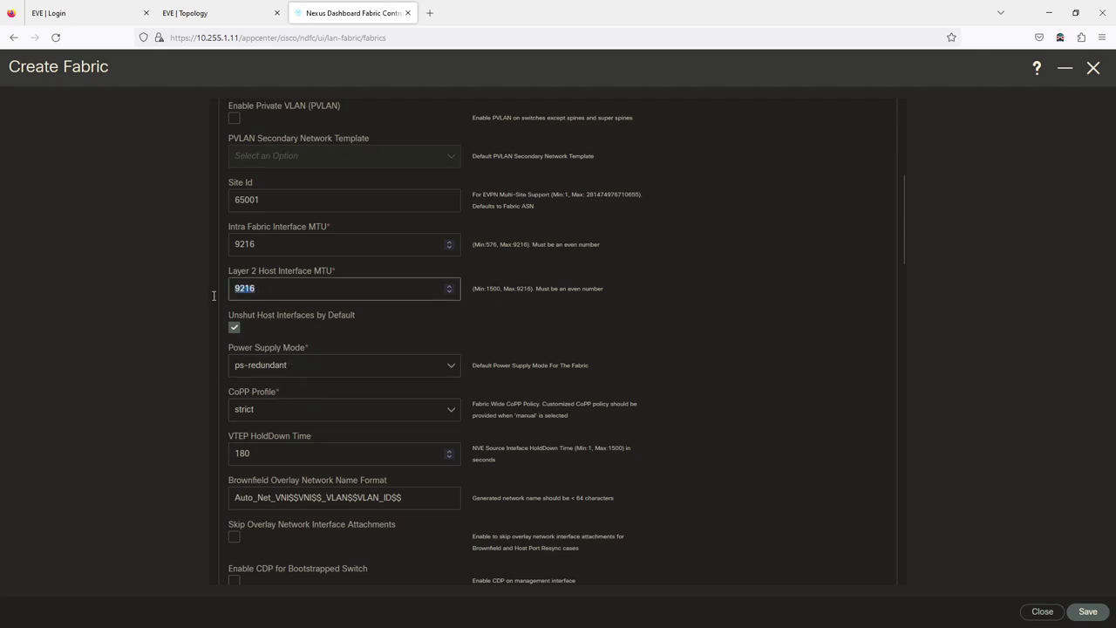
type("1500")
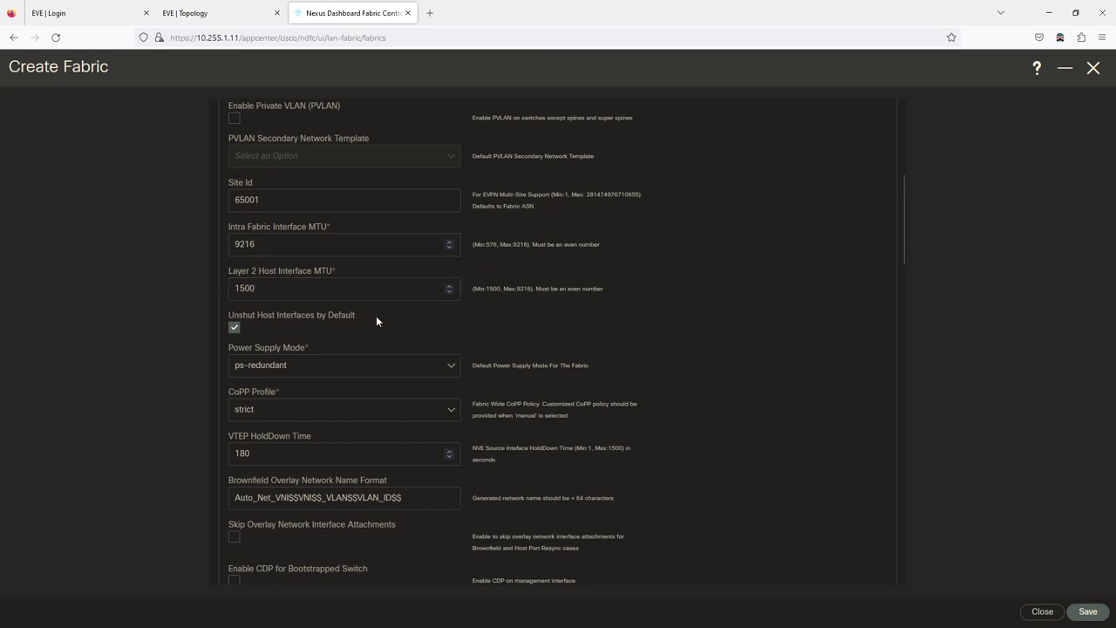
scroll(376, 321, "down", 3)
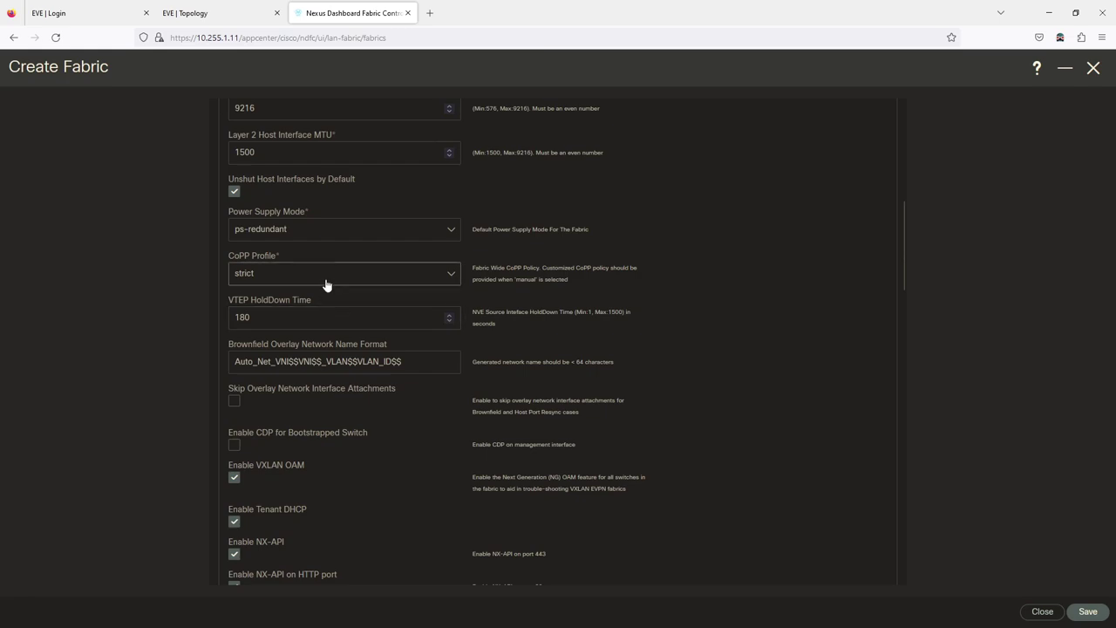
scroll(326, 285, "down", 5)
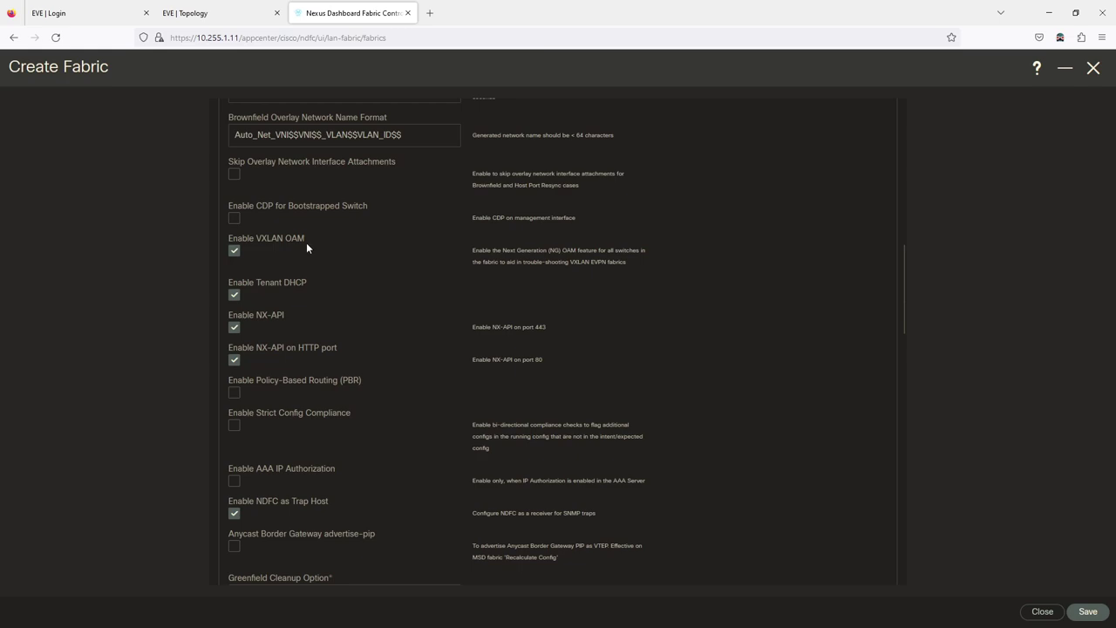
scroll(306, 242, "down", 2)
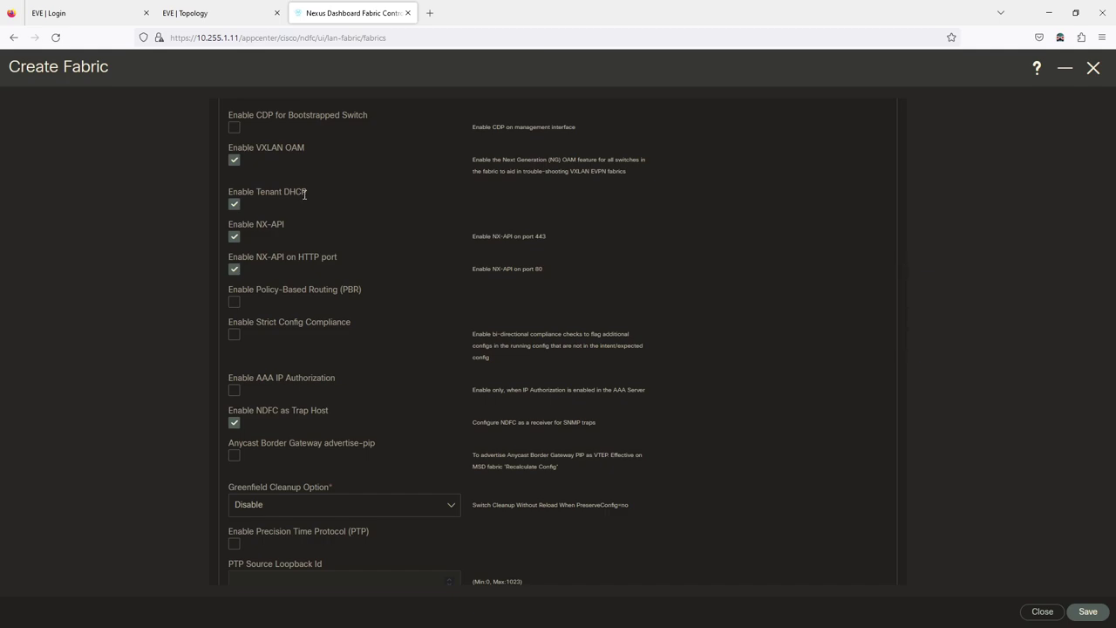
left_click_drag(306, 194, 260, 190)
left_click(326, 212)
left_click(267, 211)
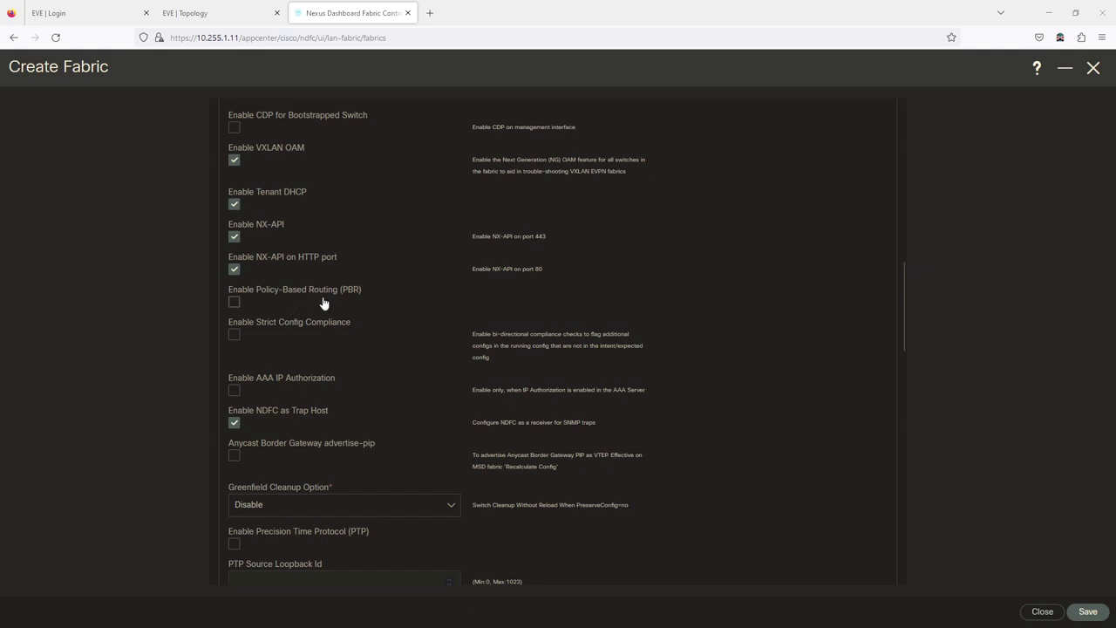
scroll(346, 308, "down", 3)
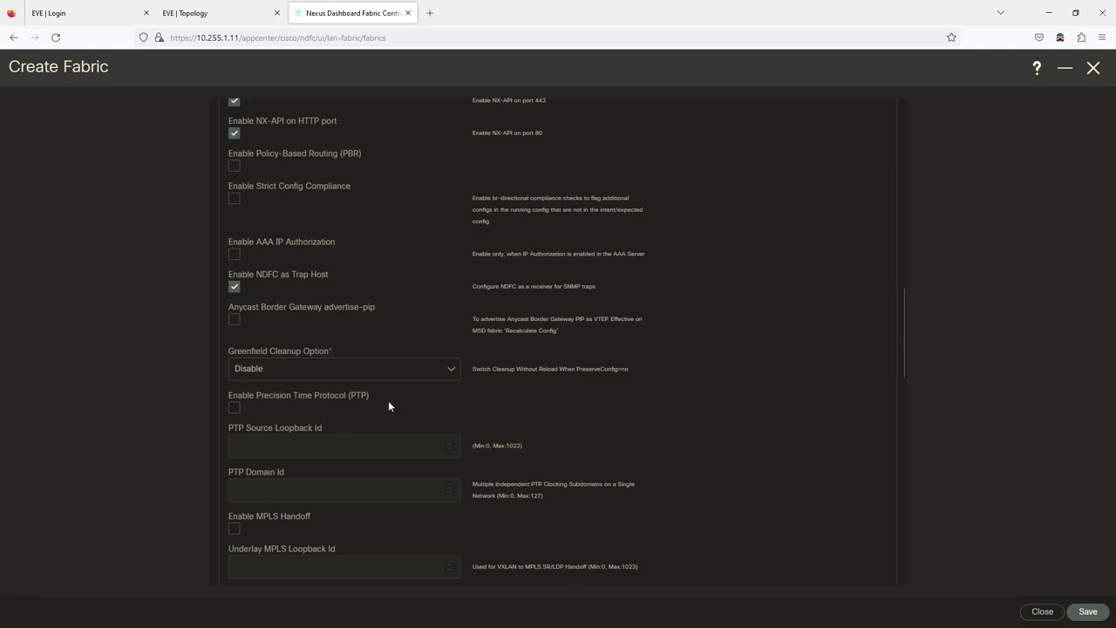
scroll(388, 406, "down", 5)
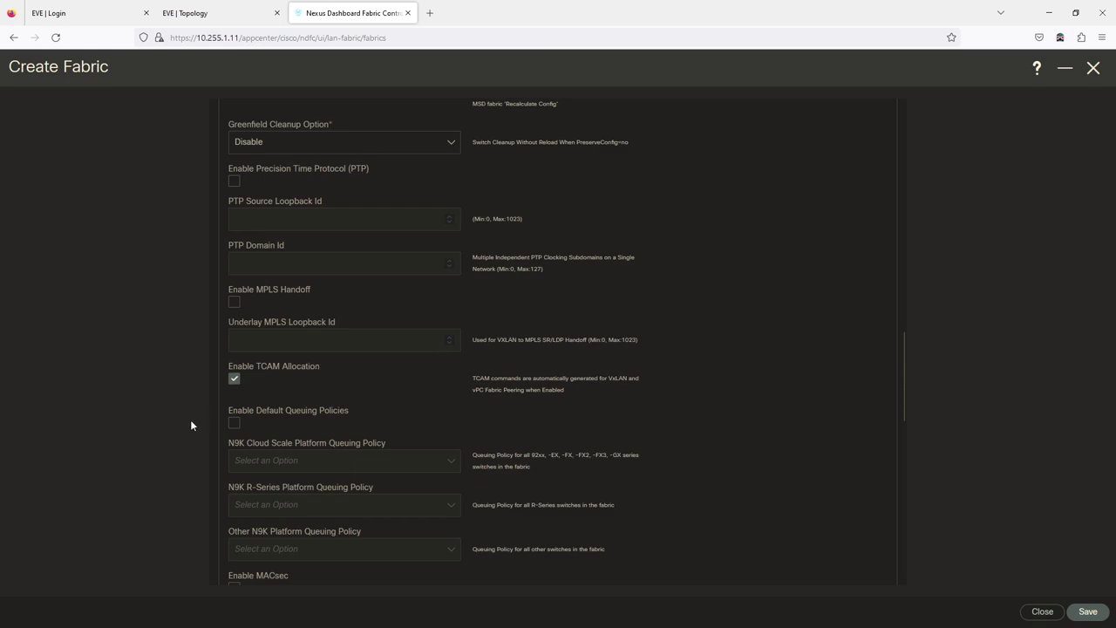
scroll(354, 436, "down", 5)
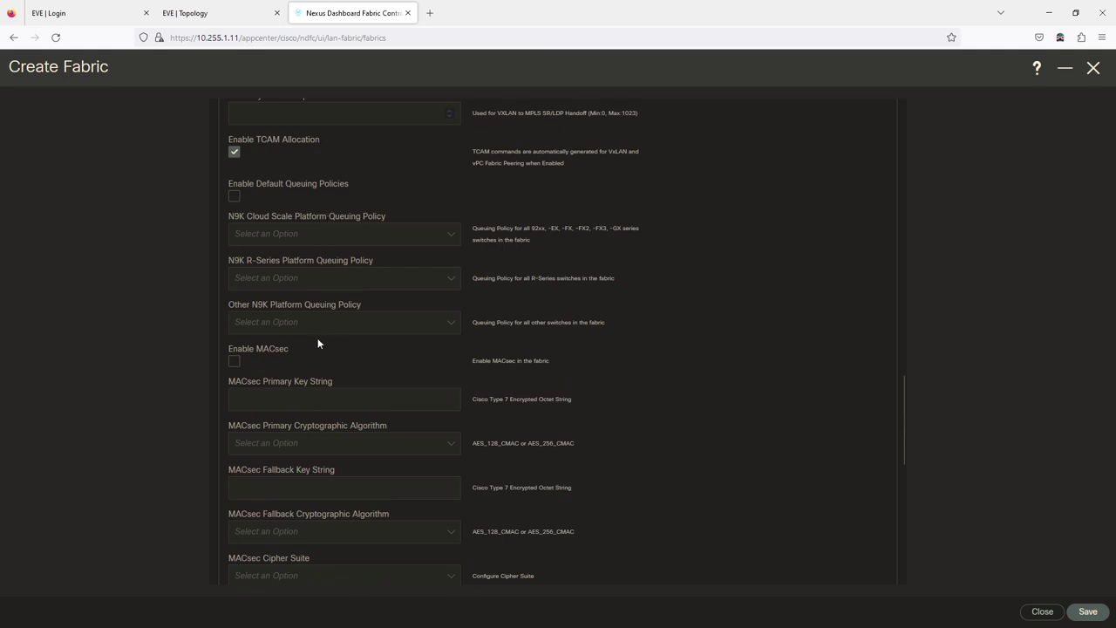
scroll(317, 341, "down", 1)
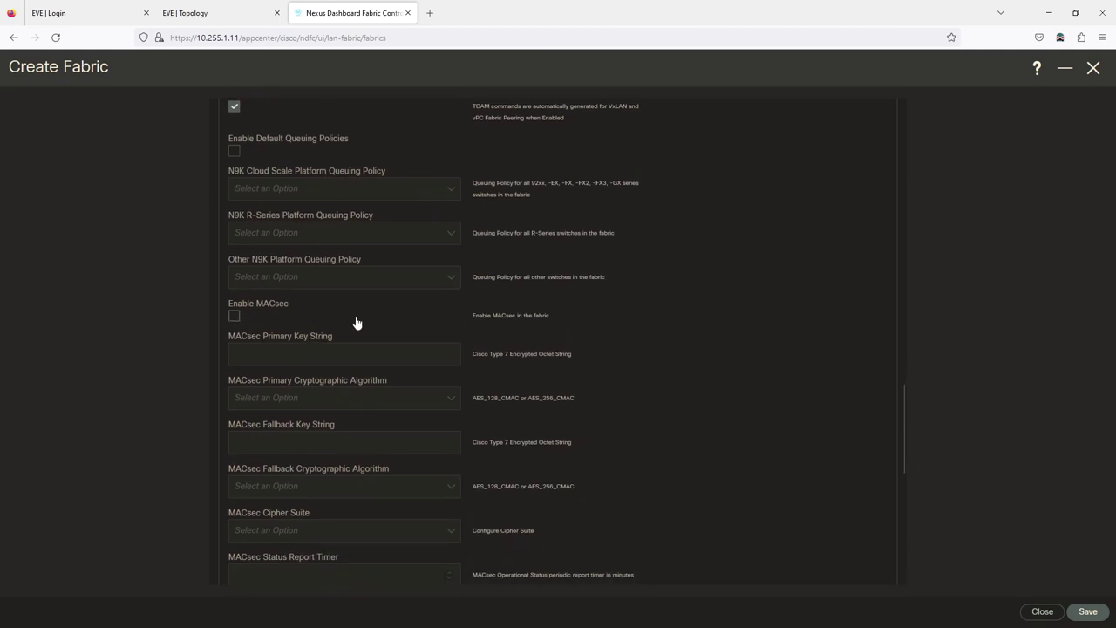
scroll(355, 325, "down", 8)
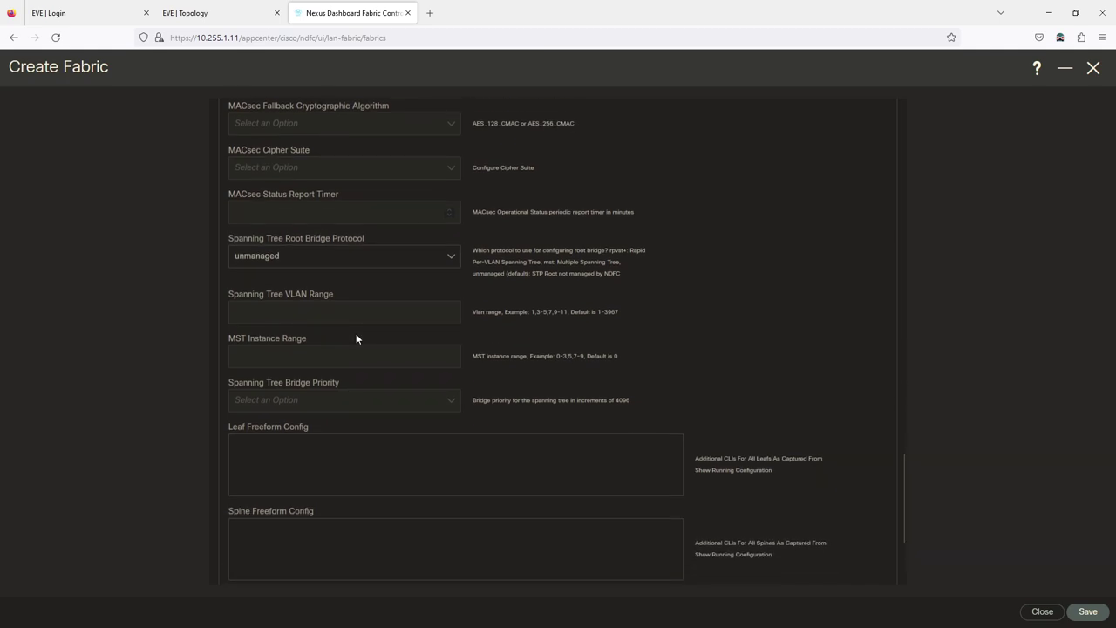
Set the spanning tree root bridge protocol to rpvst+ with bridge priority 4096.
scroll(356, 338, "down", 1)
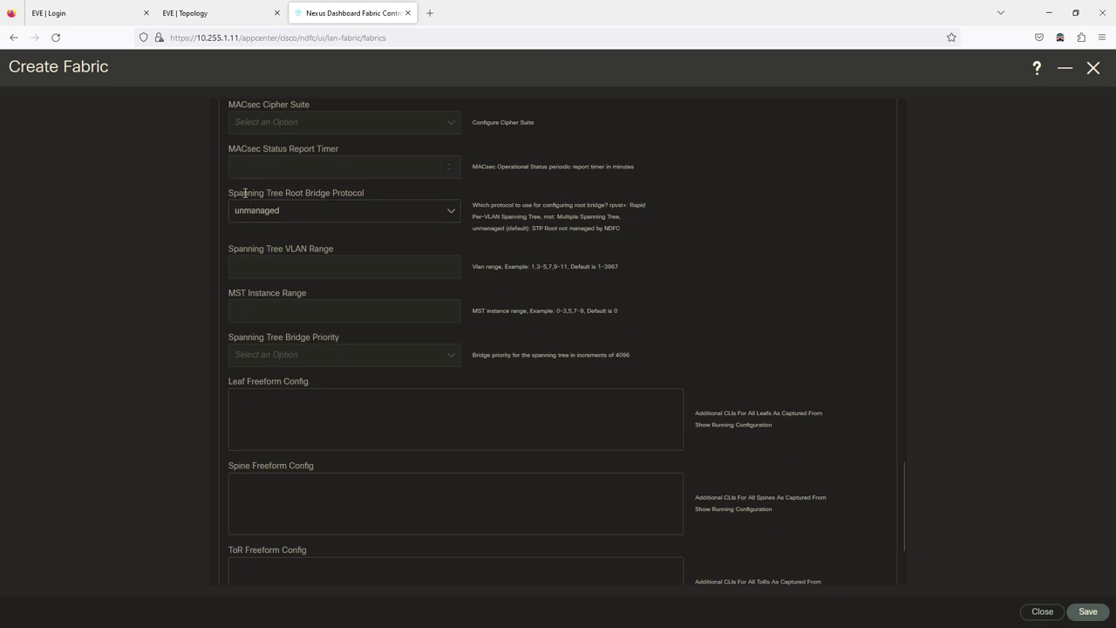
left_click(315, 218)
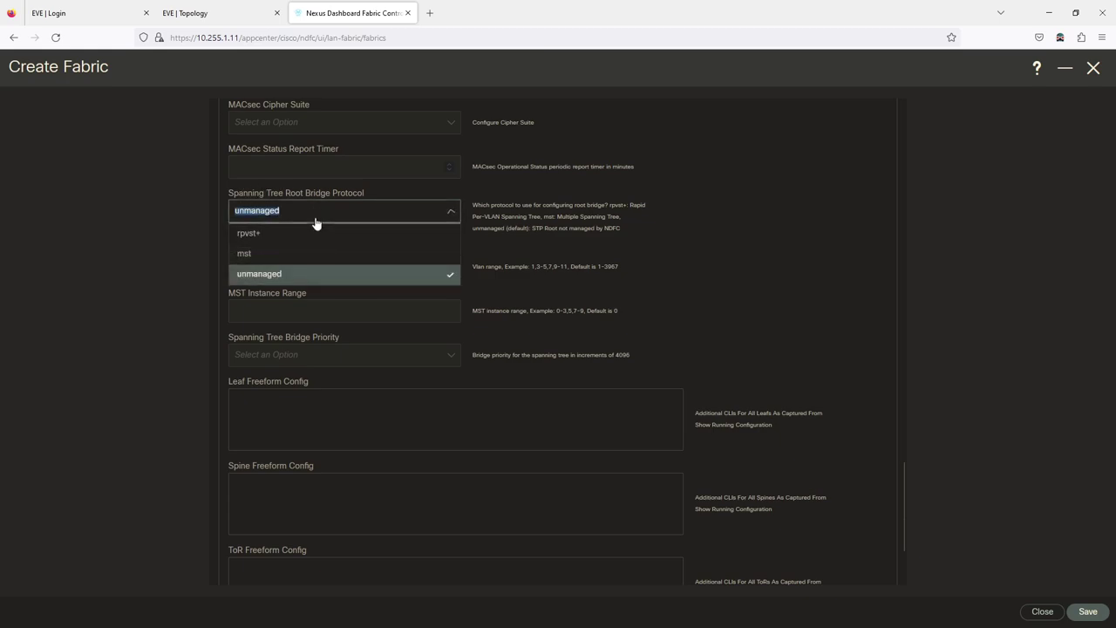
left_click(253, 234)
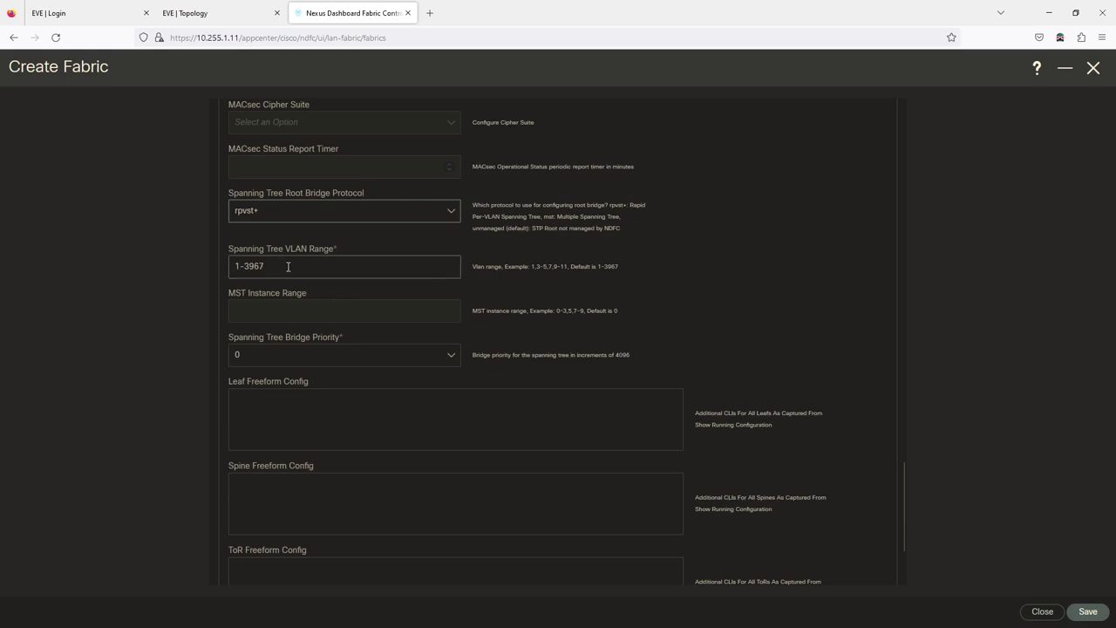
left_click(292, 357)
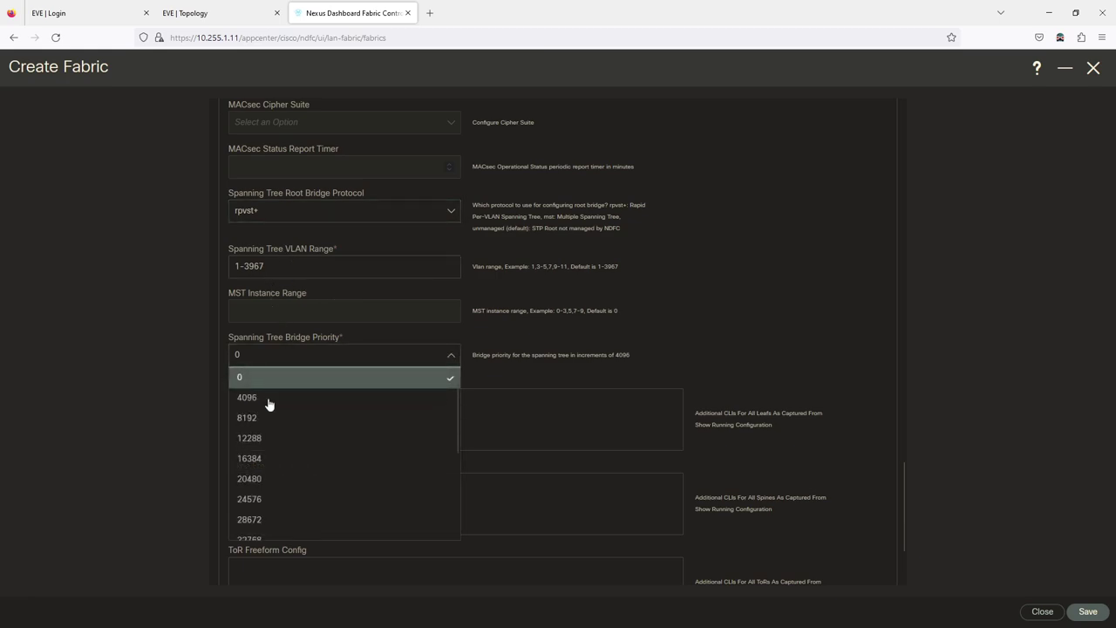
left_click(269, 397)
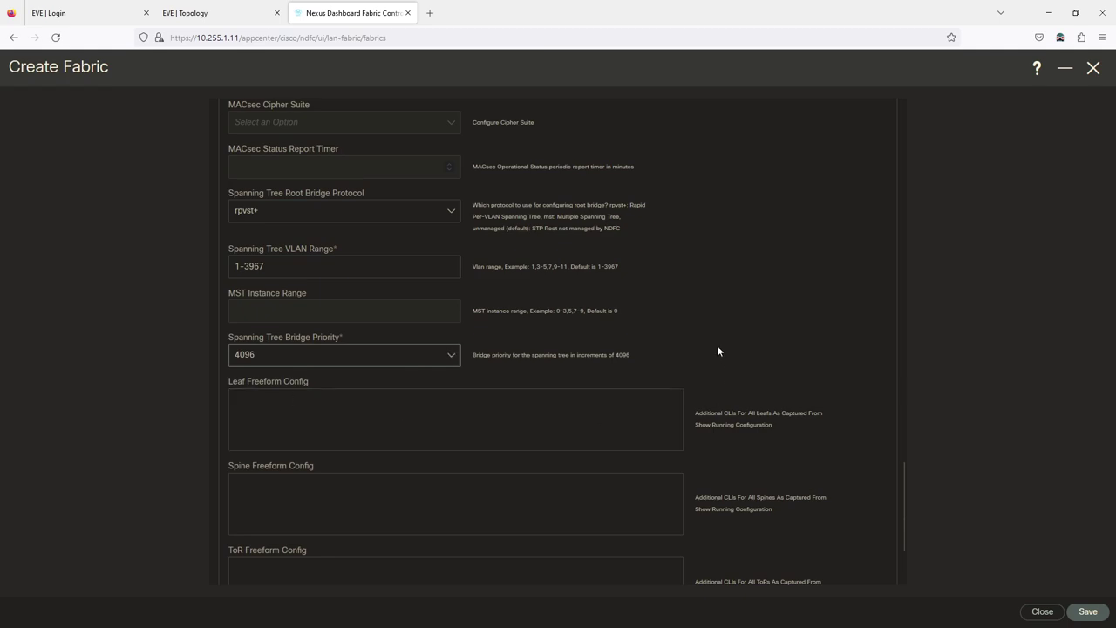
After checking the EVE topology, change the root bridge protocol to unmanaged.
left_click(218, 14)
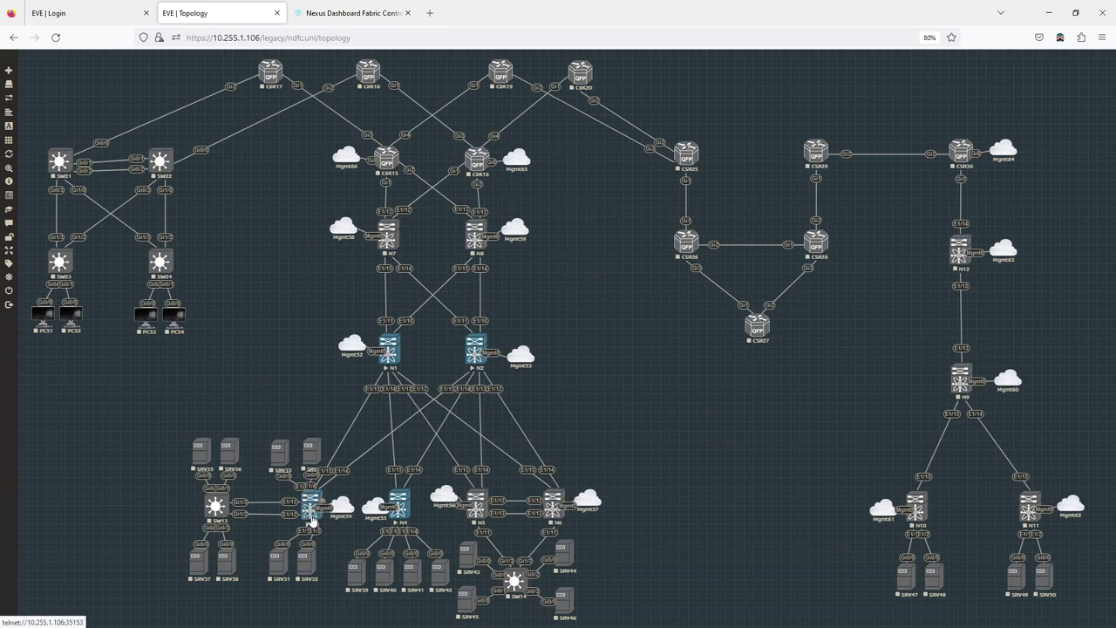
left_click(351, 13)
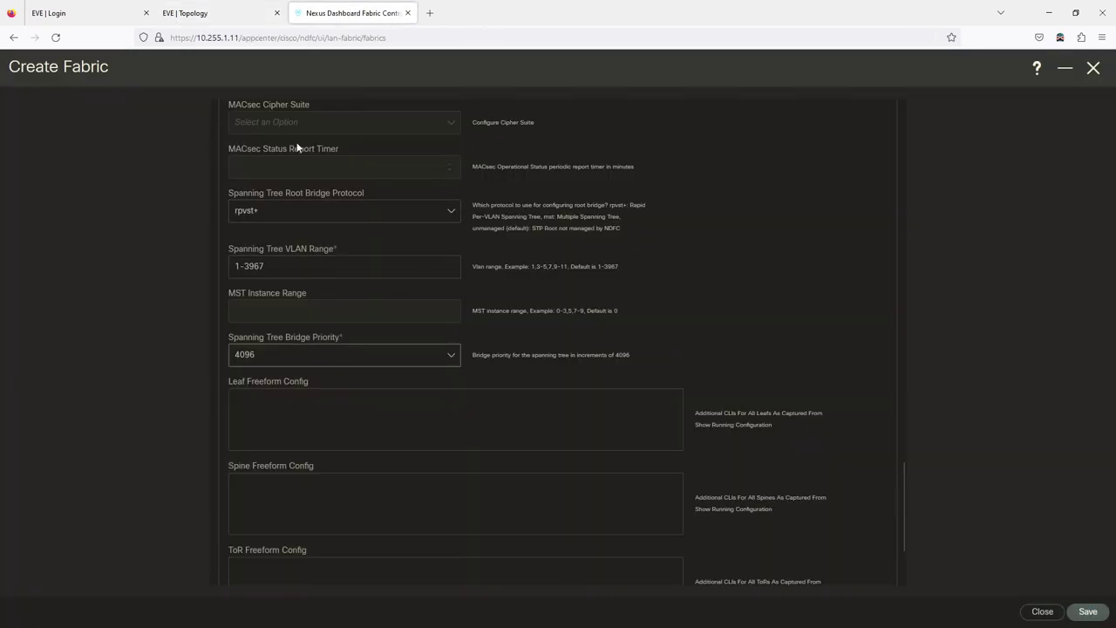
left_click(306, 215)
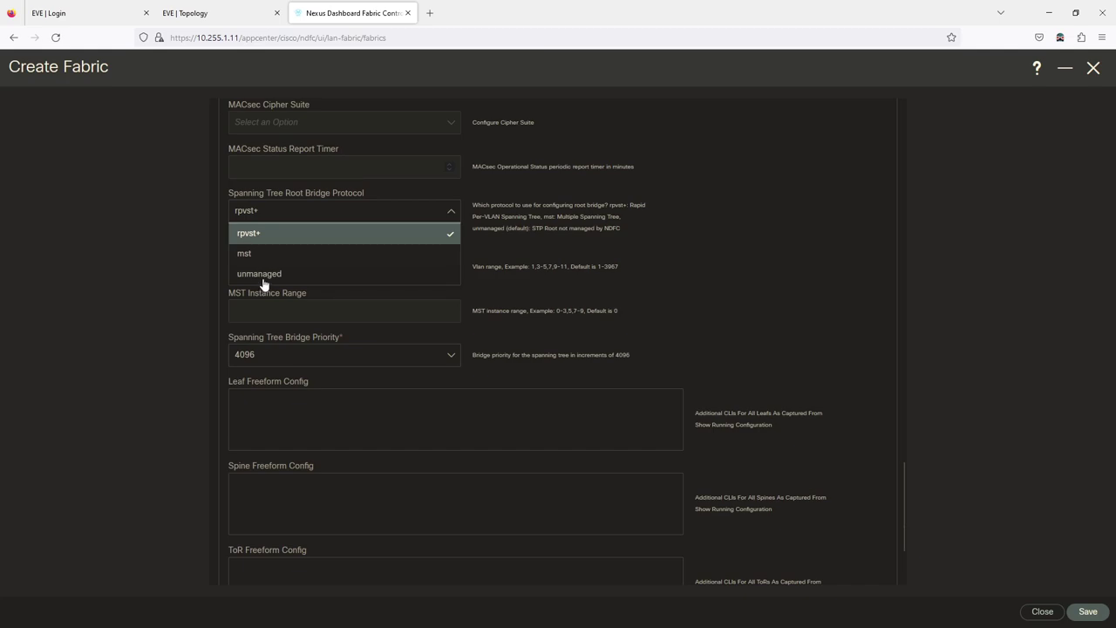
left_click(264, 277)
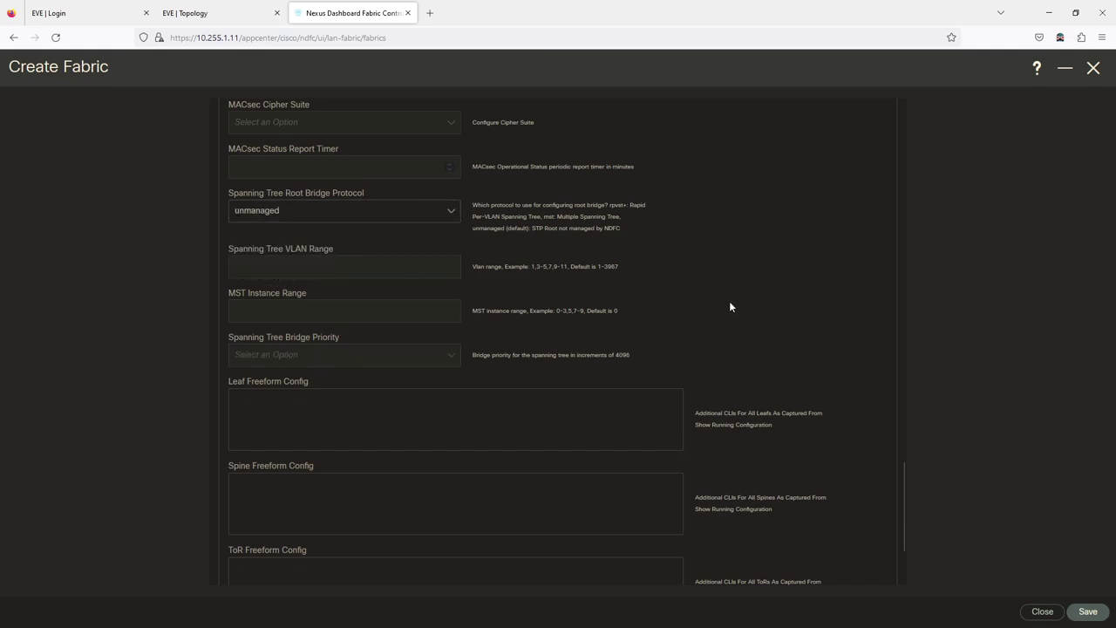
scroll(480, 356, "down", 2)
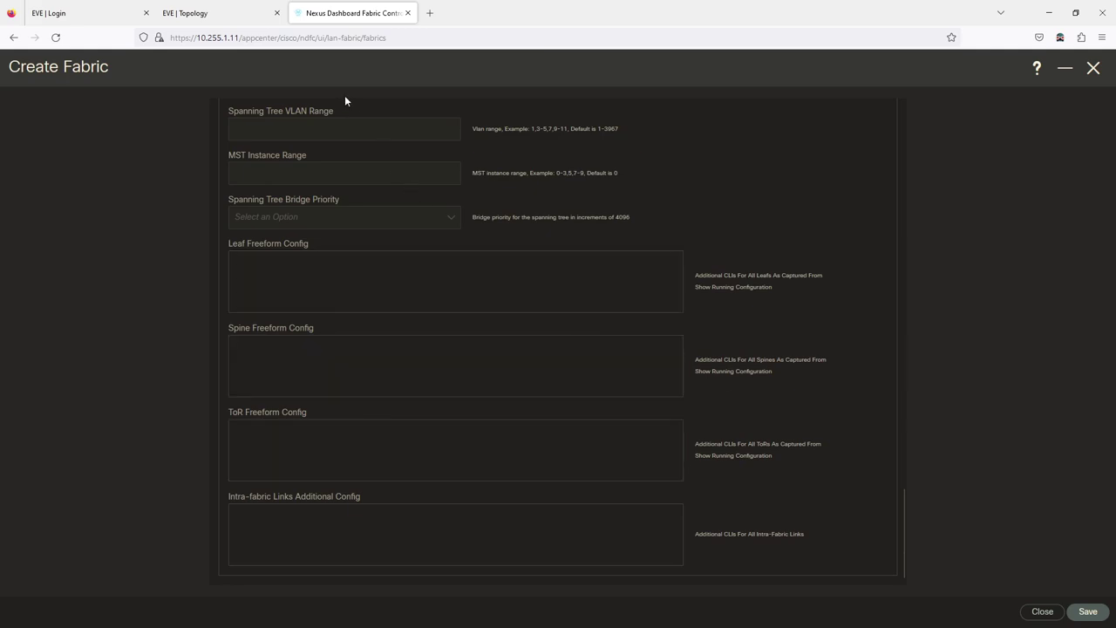
Show the Resources ranges (loopbacks 10.2.0.0/22, 10.3.0.0/22, subnet 10.4.0.0/16), checking the EVE topology.
scroll(485, 305, "up", 3)
scroll(485, 307, "up", 20)
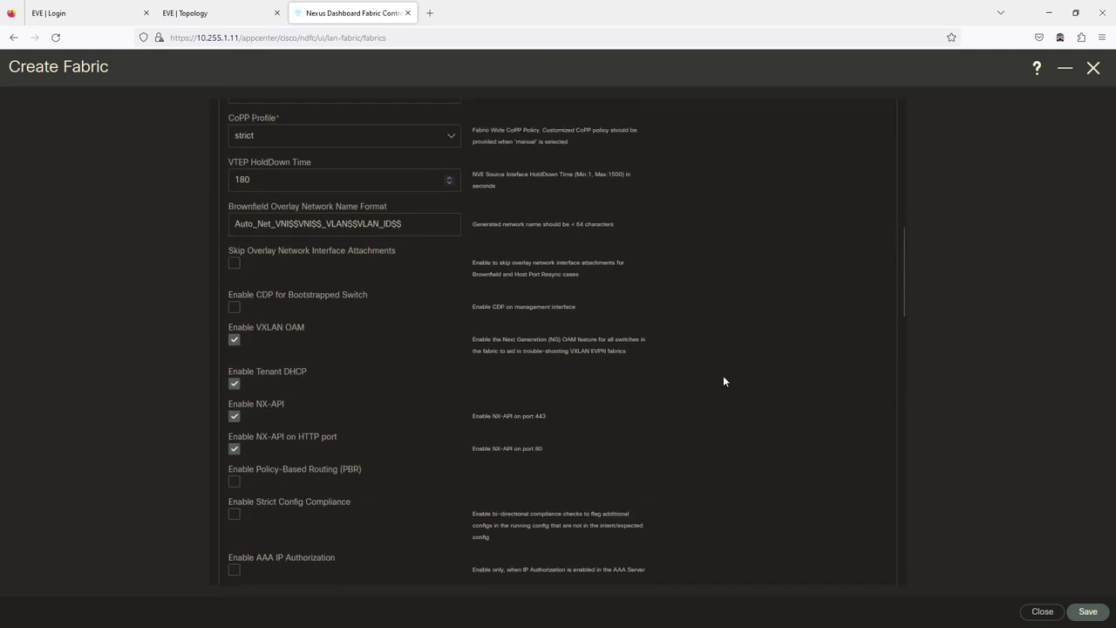
scroll(720, 368, "up", 4)
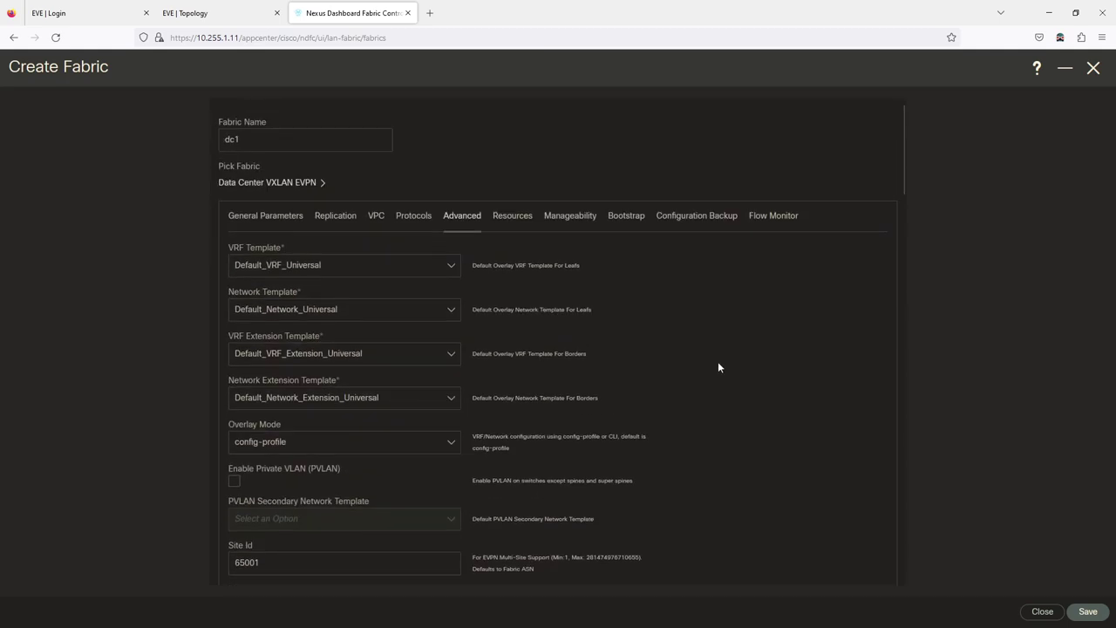
left_click(500, 223)
scroll(433, 284, "down", 2)
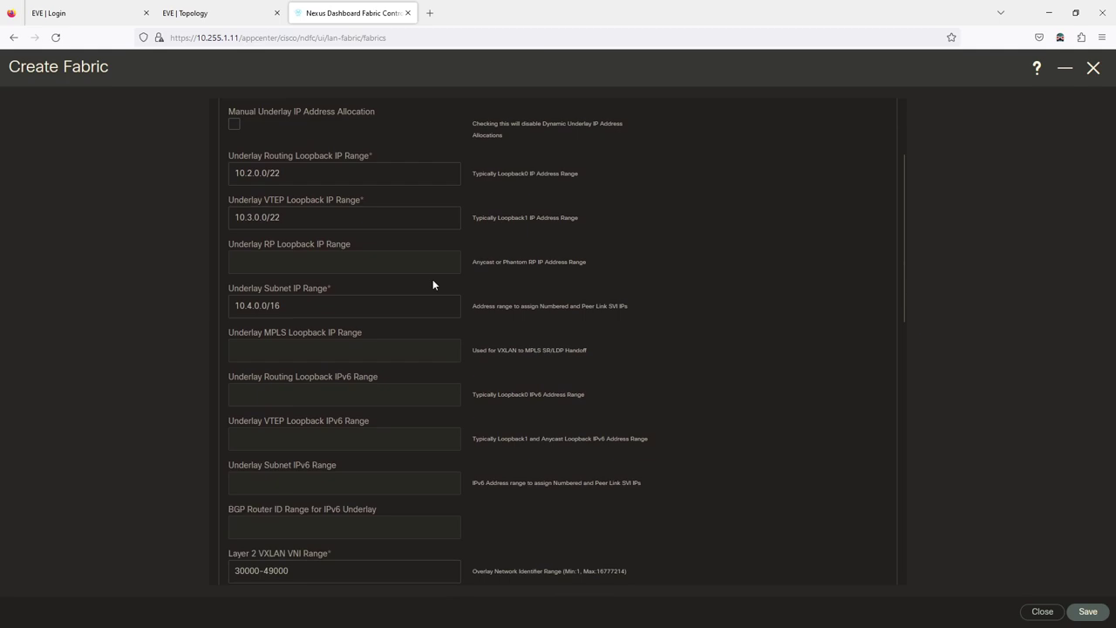
scroll(427, 261, "up", 2)
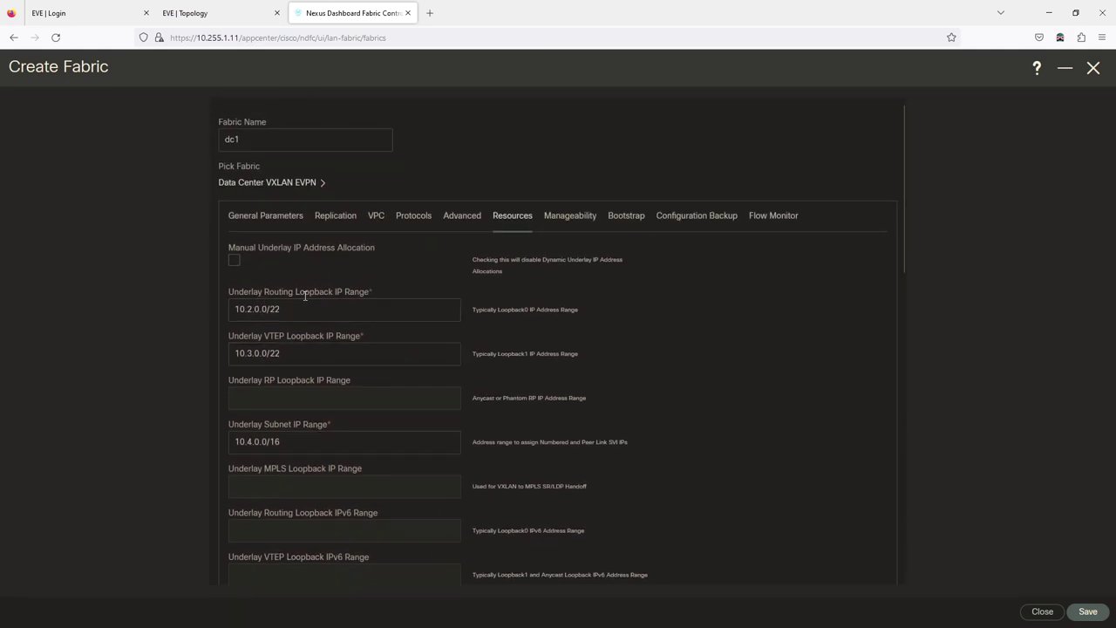
left_click(251, 442)
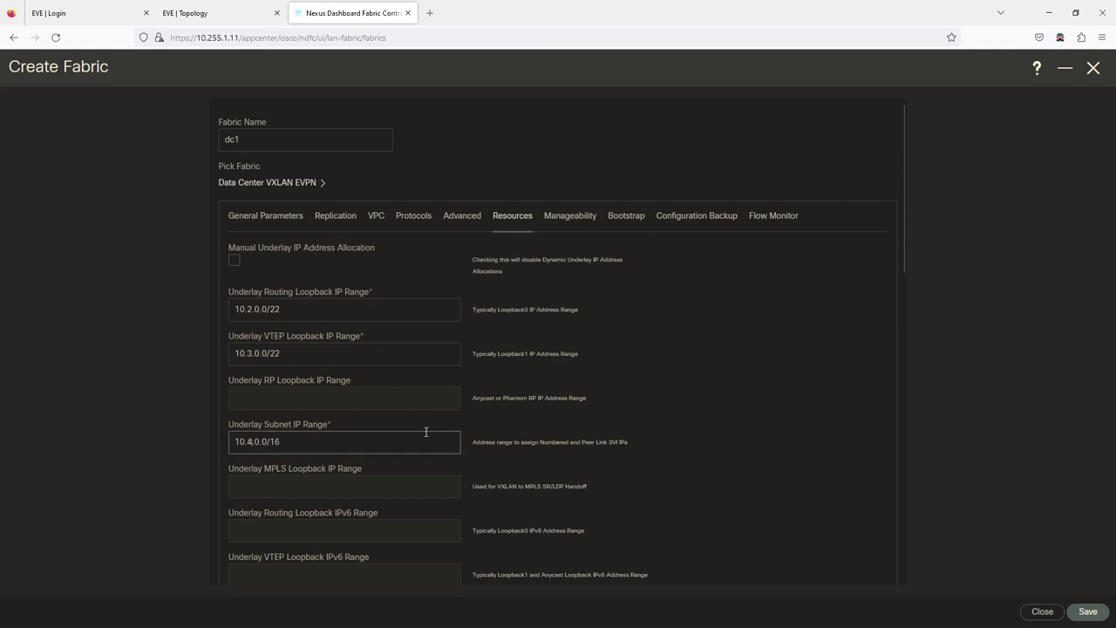
left_click(229, 20)
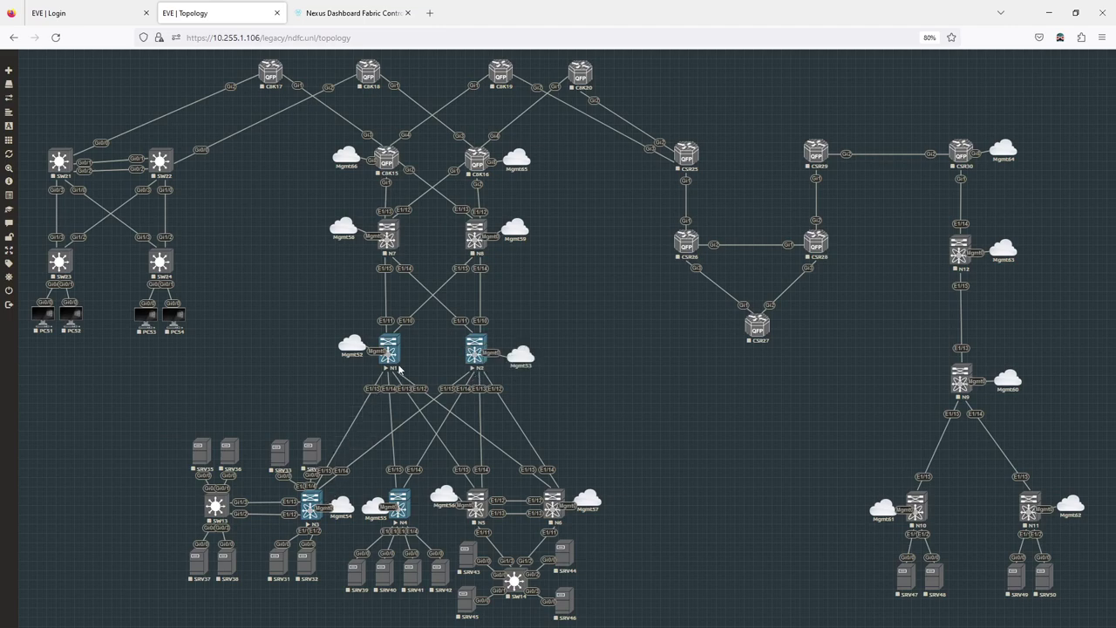
left_click(386, 7)
scroll(337, 384, "down", 3)
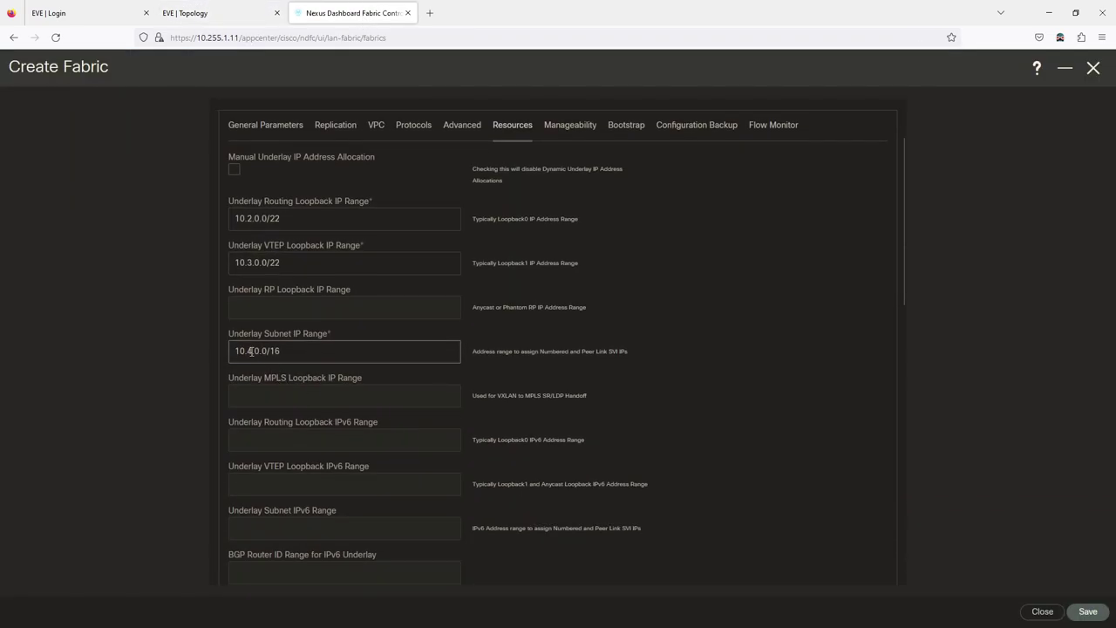
scroll(251, 248, "up", 1)
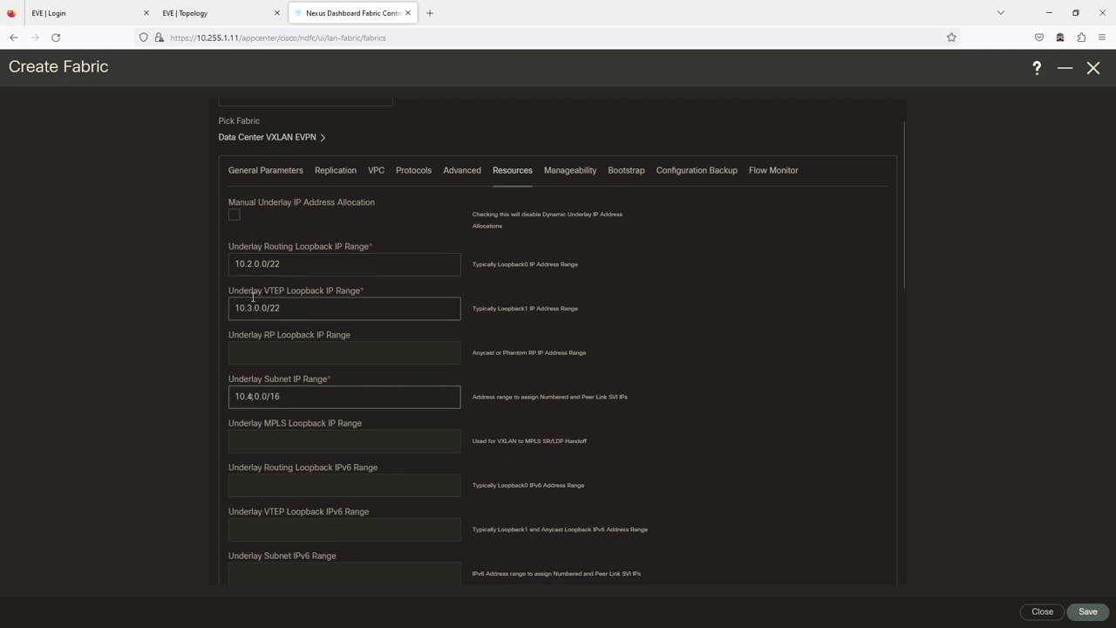
Change the routing loopback range to 10.1.0.0/24.
left_click(253, 263)
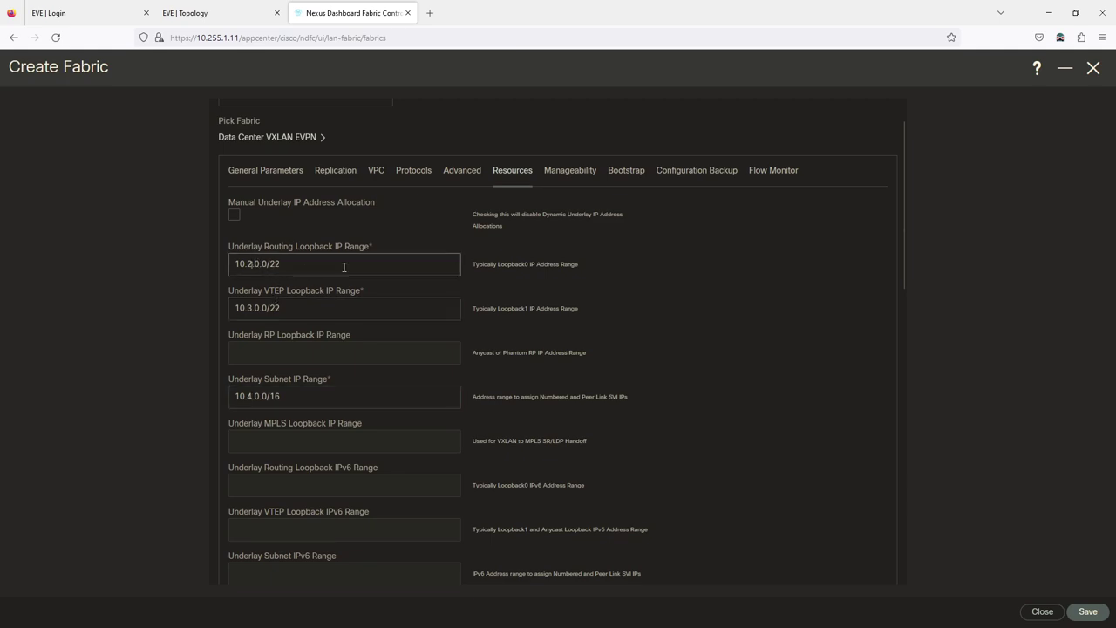
key("BackSpace")
type("1")
key("Right")
key("Delete")
type("1.0/")
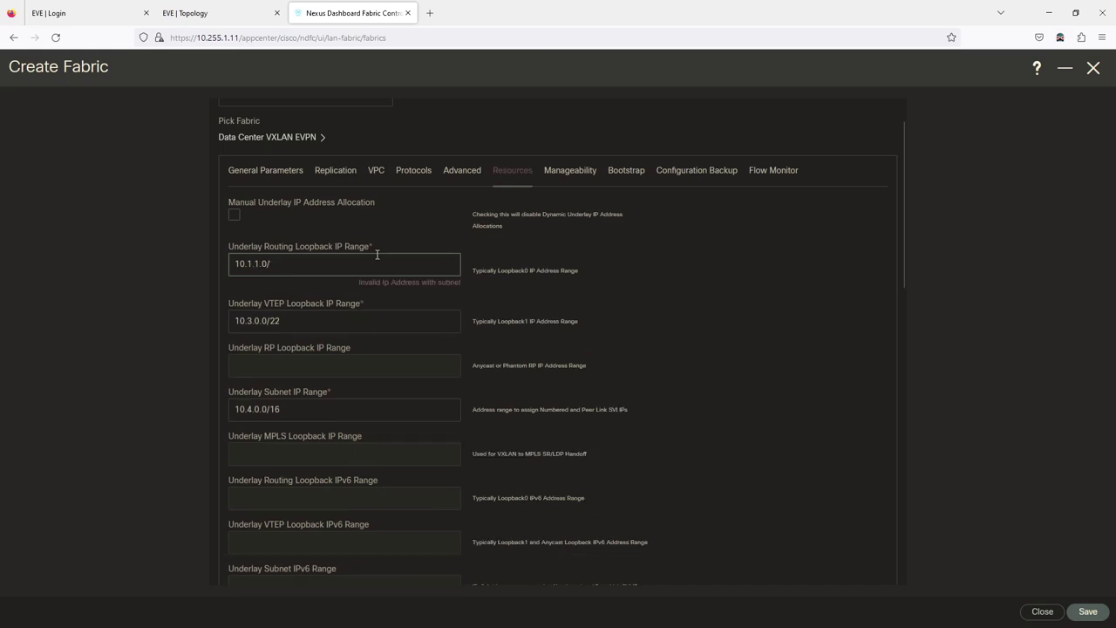
type("24")
left_click(332, 310)
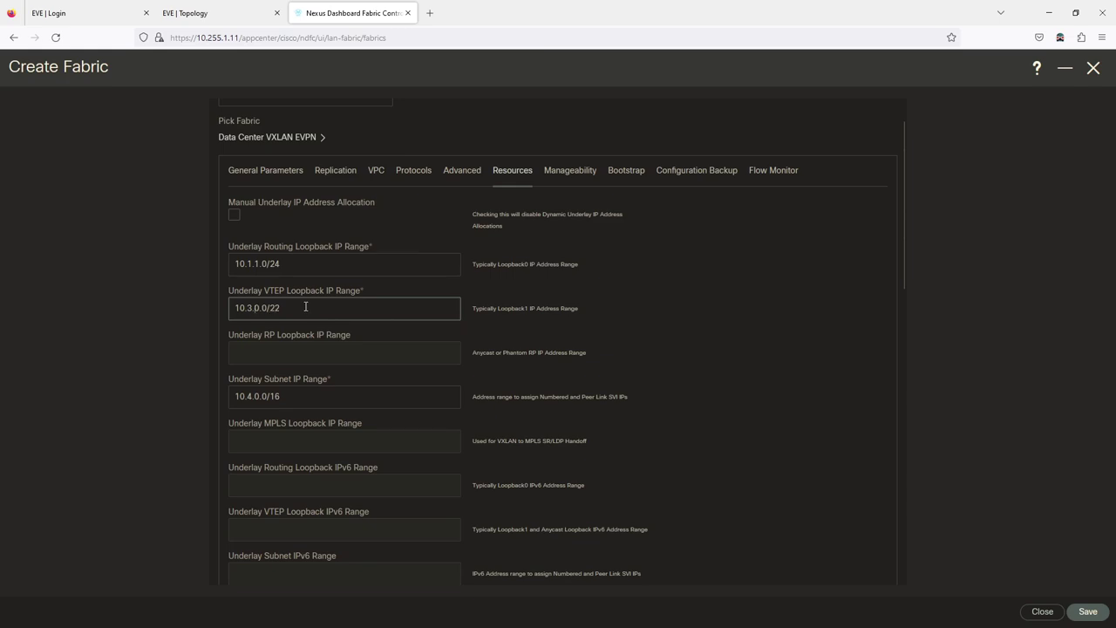
left_click(263, 263)
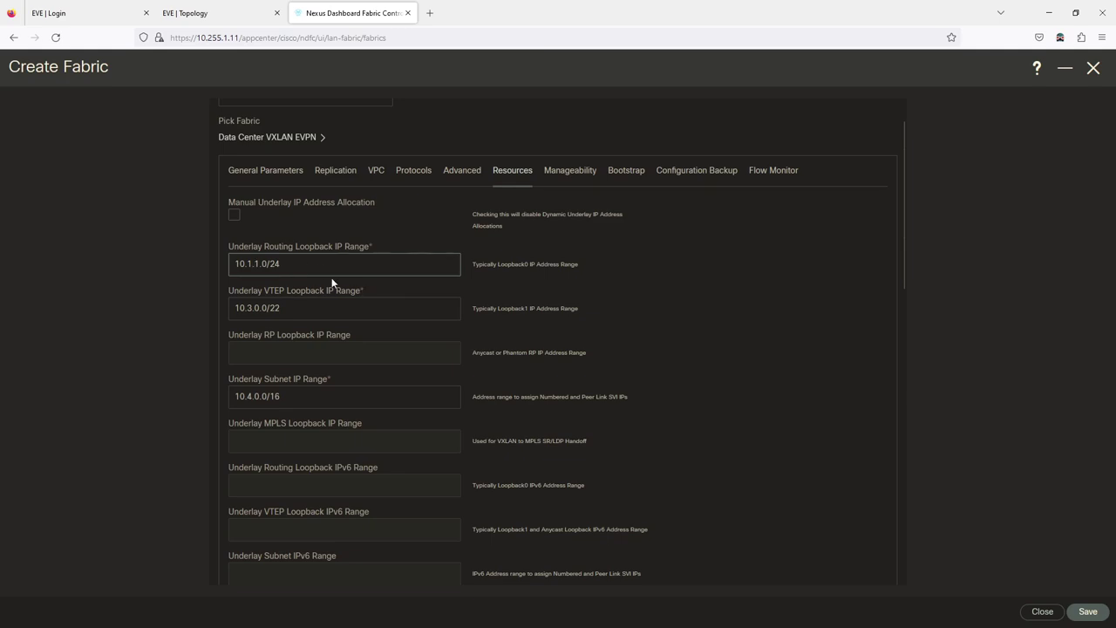
key("Delete")
type("0")
Change the VTEP loopback range address to 10.1.1.0.
left_click(250, 307)
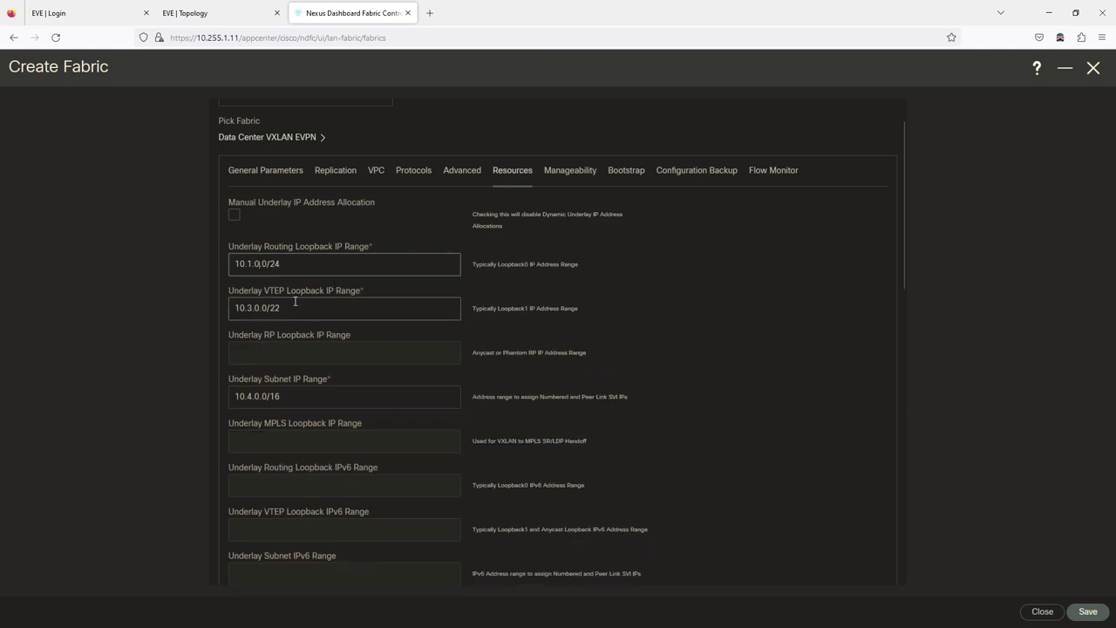
key("BackSpace")
type("1")
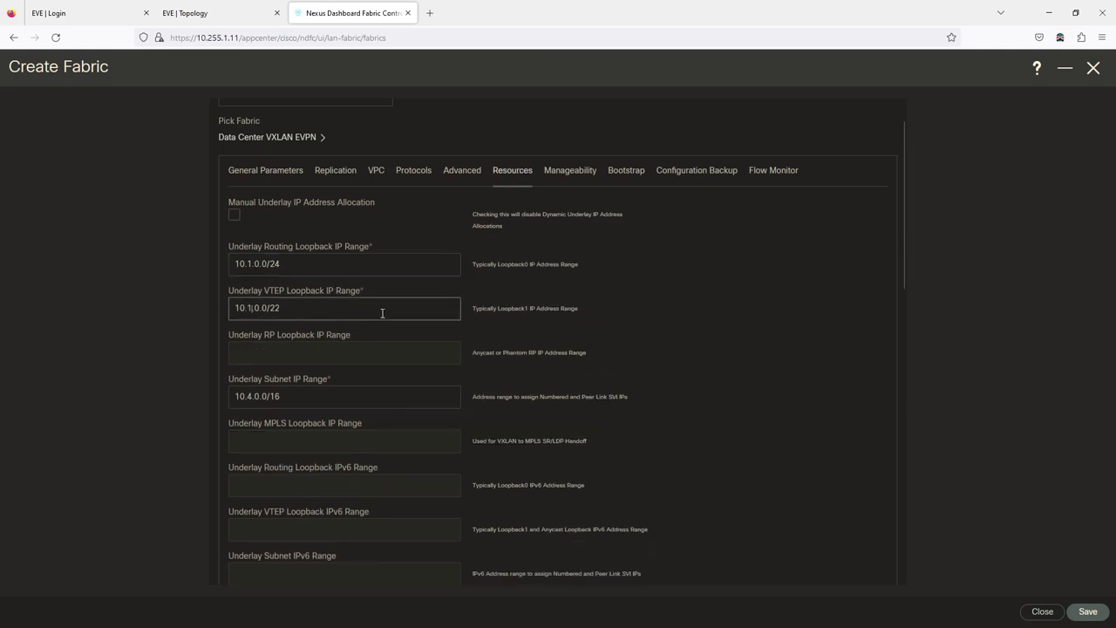
key("Right")
key("Delete")
type("1")
Change the underlay subnet range to 10.0.1.0/16.
left_click(281, 397)
left_click(250, 395)
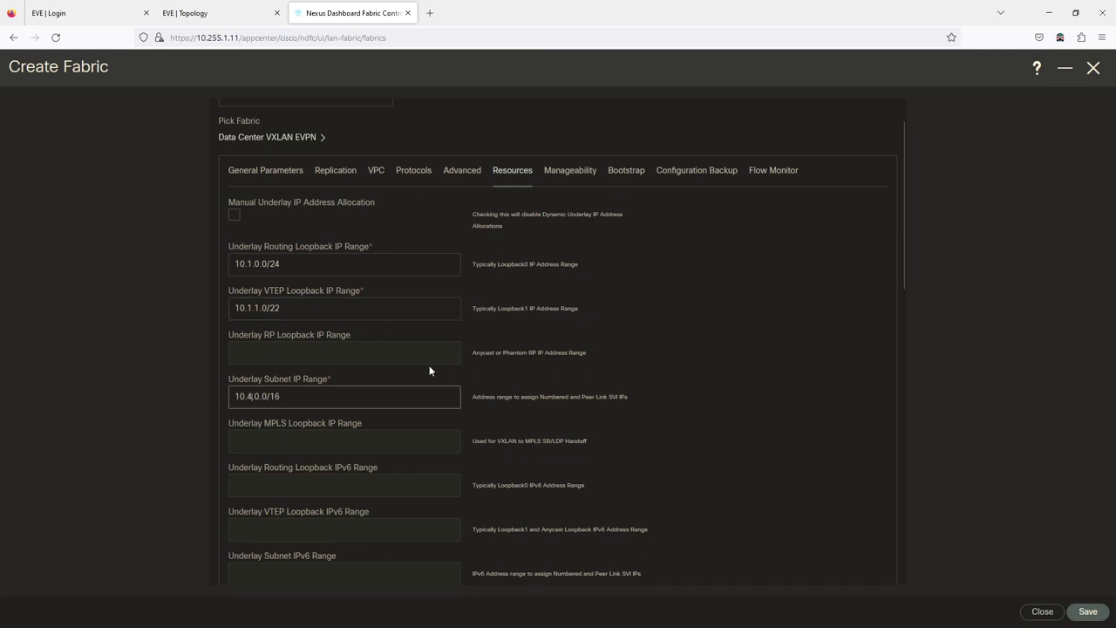
key("BackSpace")
type("2")
key("BackSpace")
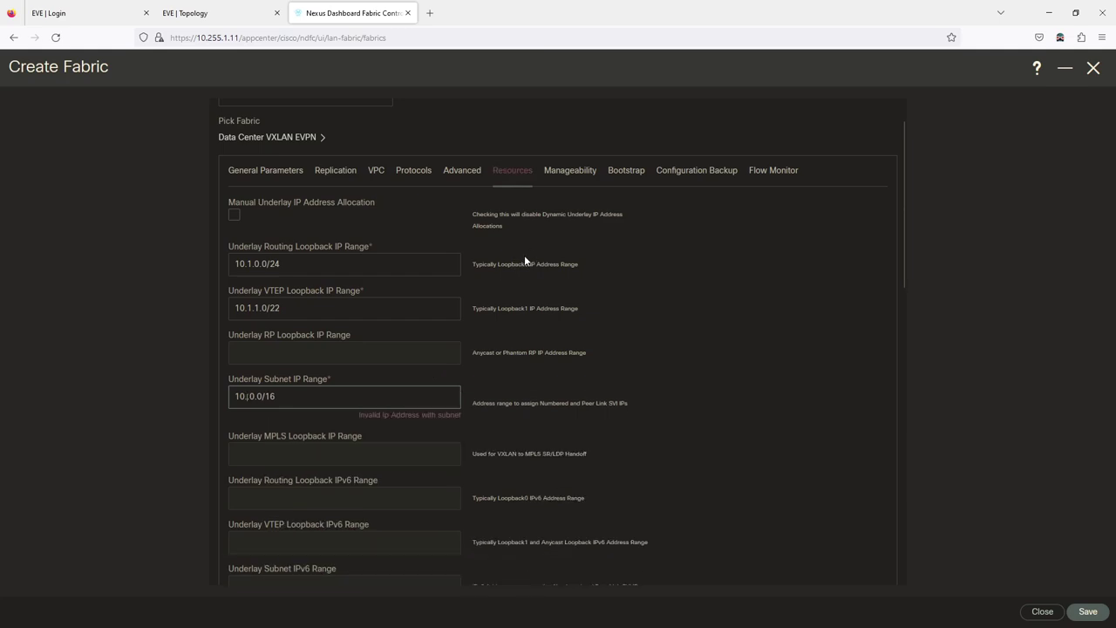
type("1")
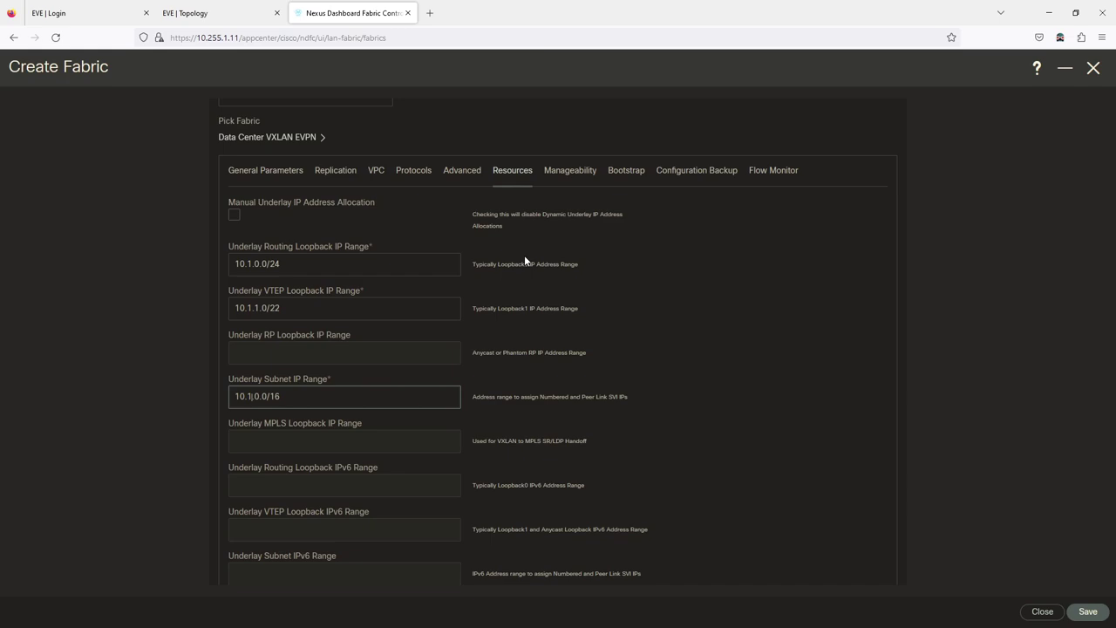
key("BackSpace")
type("0.")
left_click(649, 378)
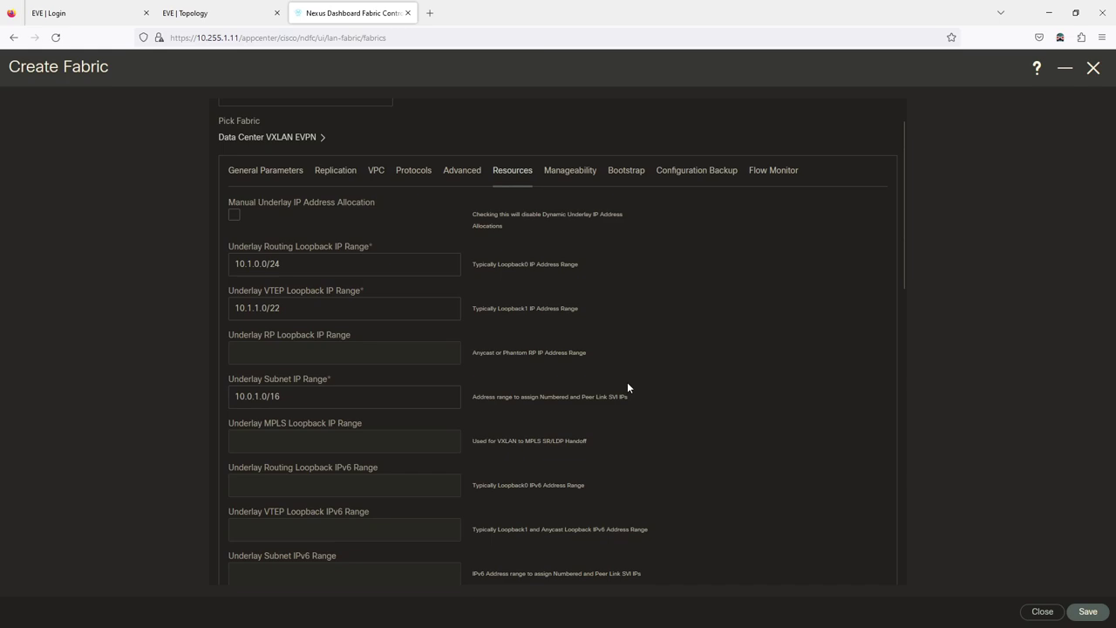
scroll(414, 415, "down", 2)
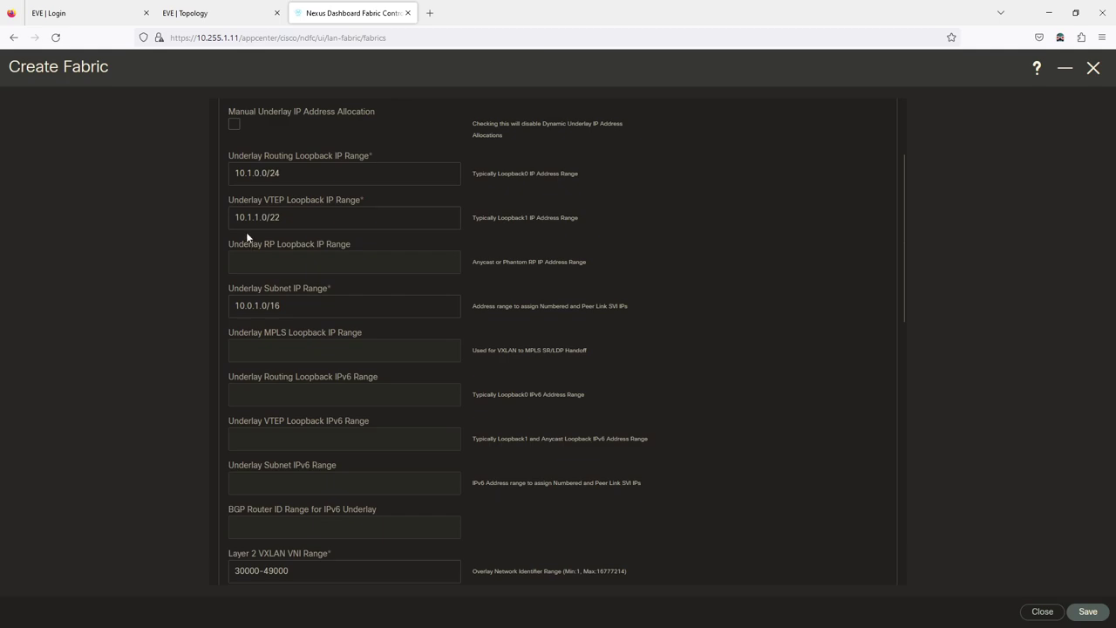
Change the VTEP loopback prefix from /22 to /24 and recheck the routing loopback range.
left_click(284, 219)
key("BackSpace")
type("4")
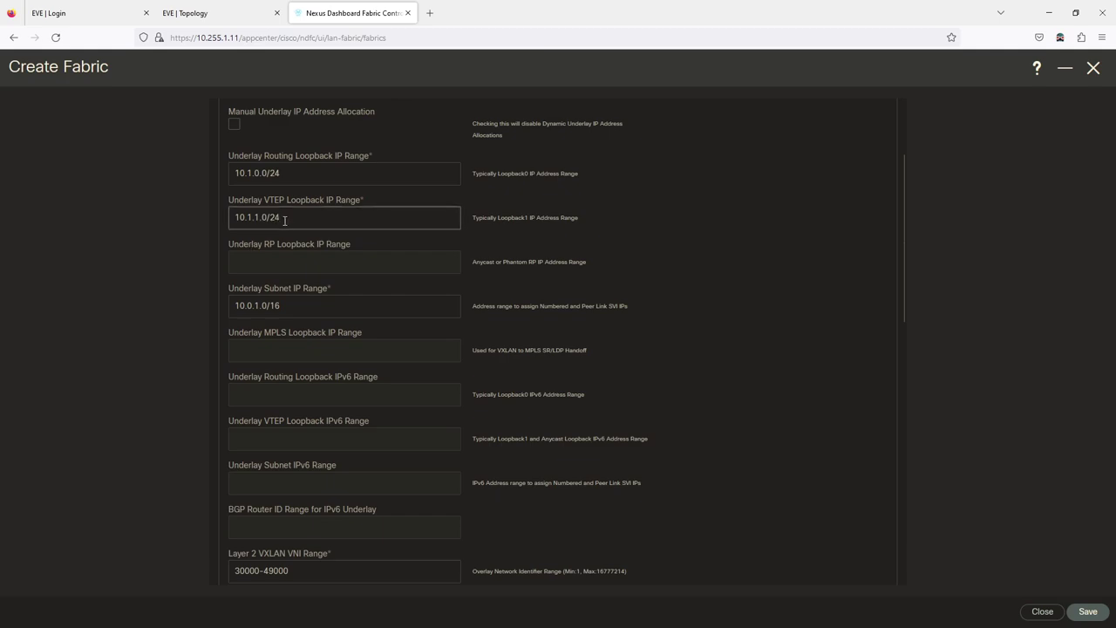
left_click(745, 308)
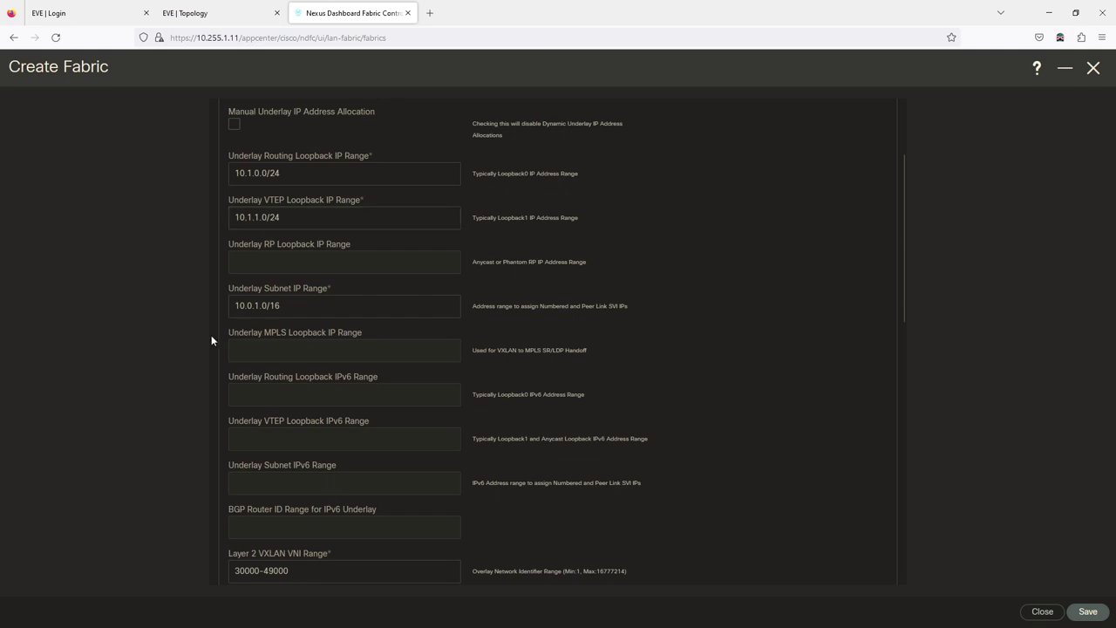
left_click(273, 179)
scroll(340, 336, "down", 5)
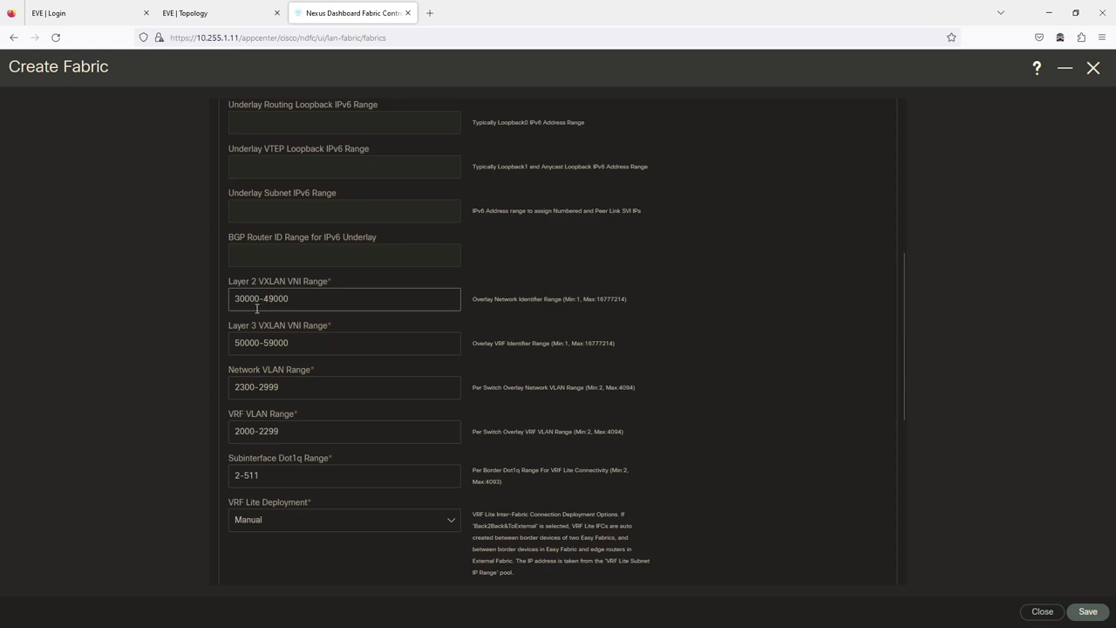
left_click_drag(300, 298, 226, 302)
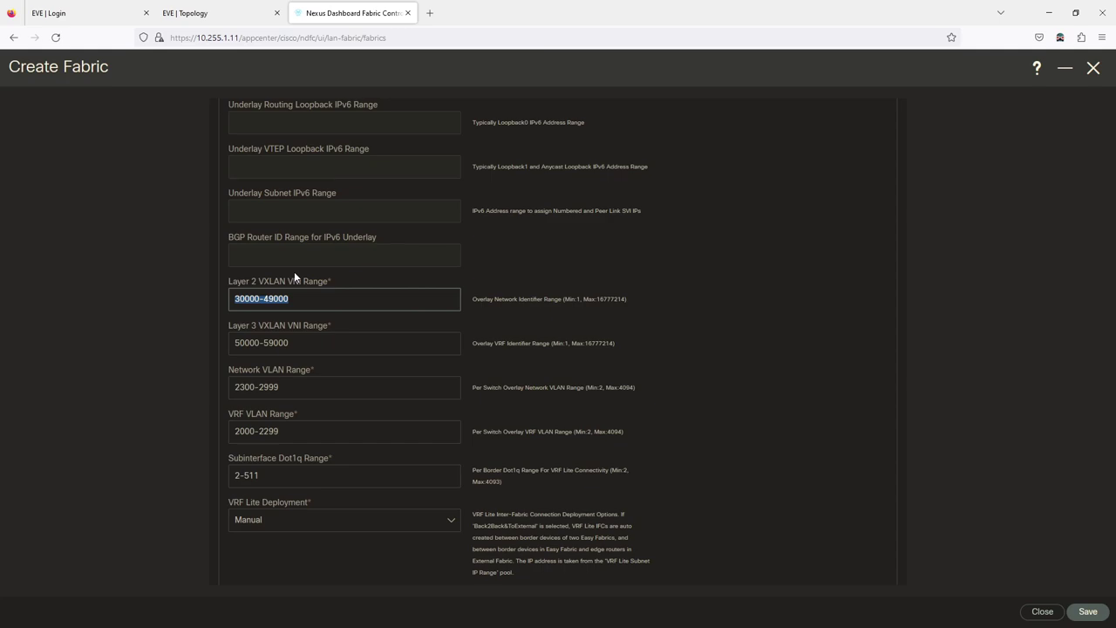
Set the Layer 2 VXLAN VNI Range to 2000-2100.
type("3000-")
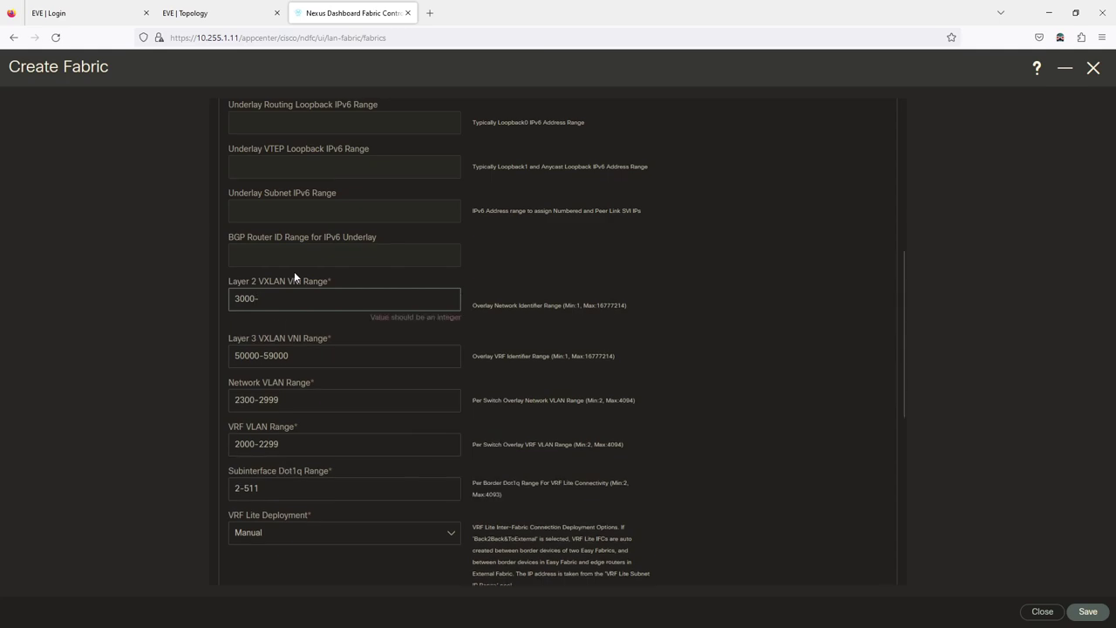
type("3400")
left_click(365, 280)
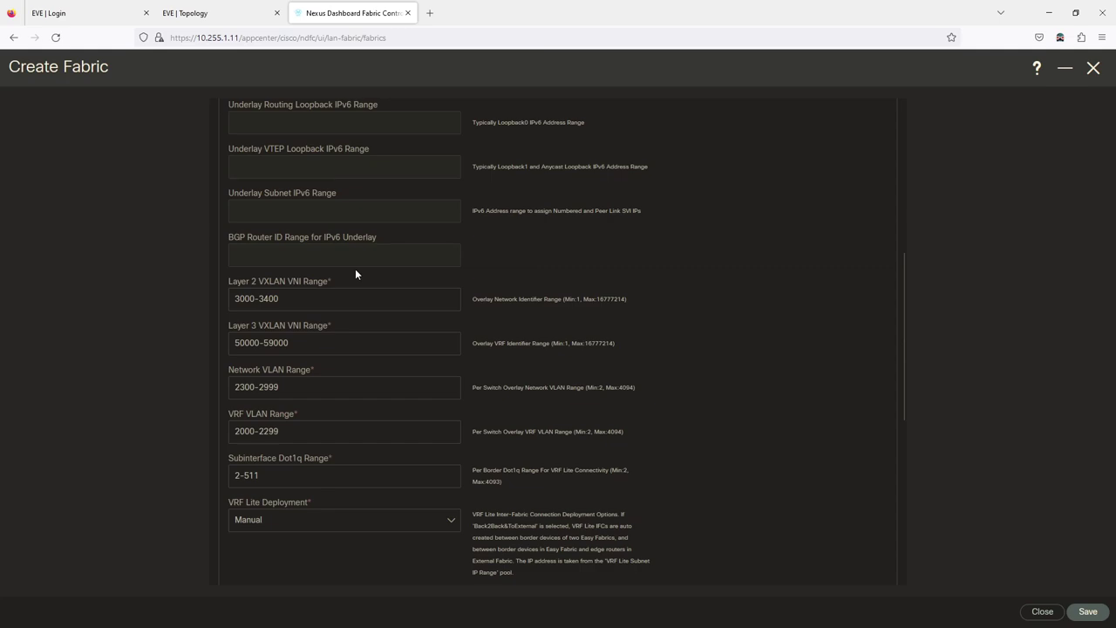
left_click(269, 299)
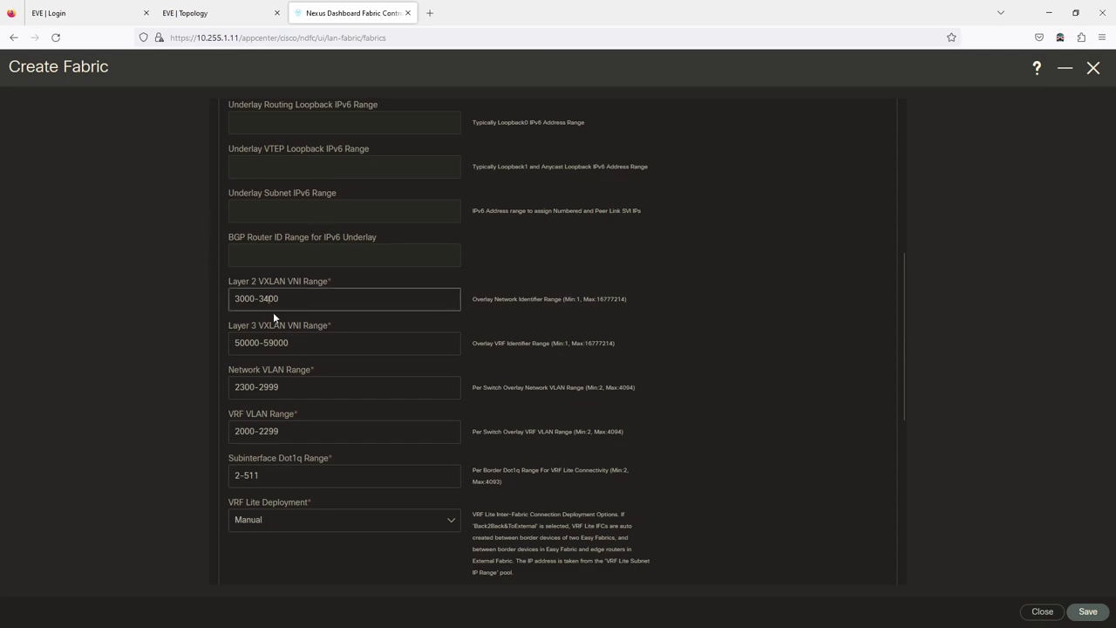
key("BackSpace")
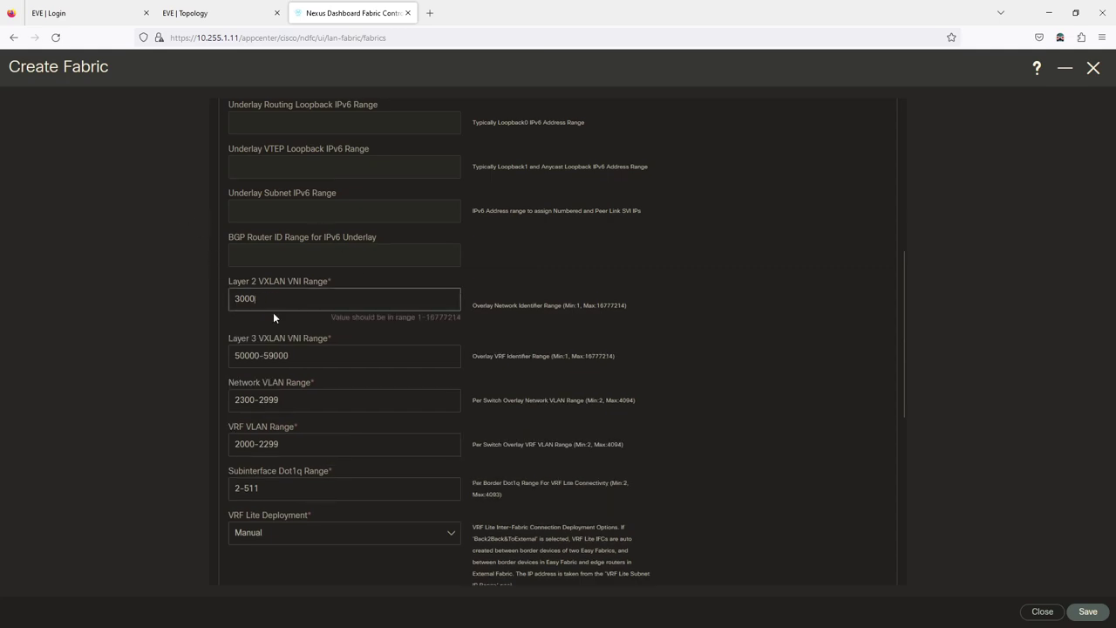
key("BackSpace")
key("BackSpace")
key("BackSpace")
key("BackSpace")
type("2000")
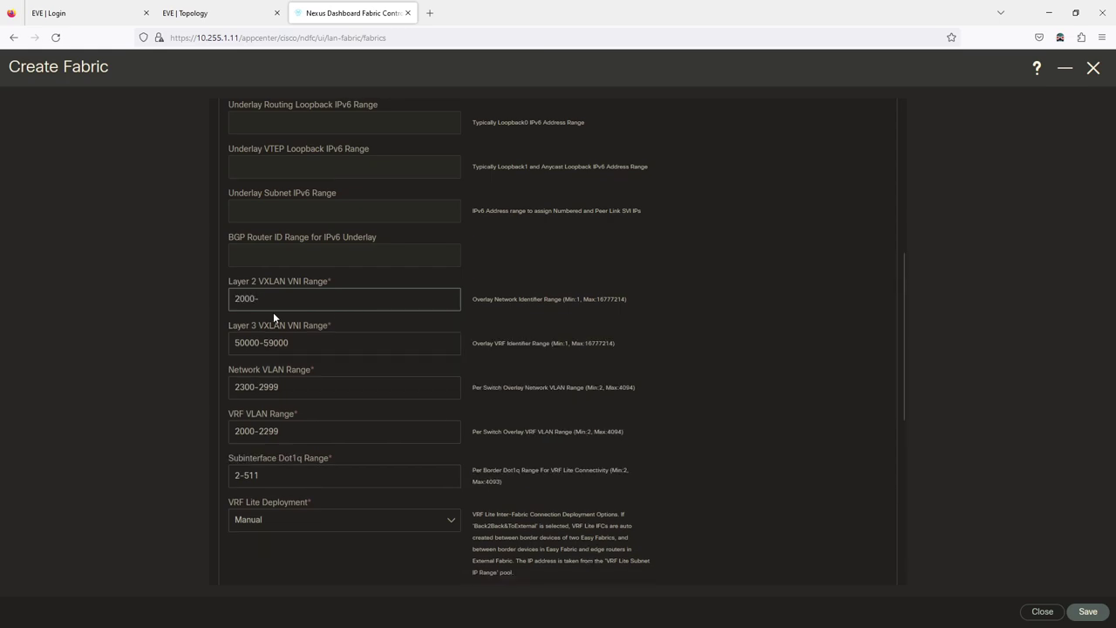
type("-2100")
left_click(273, 312)
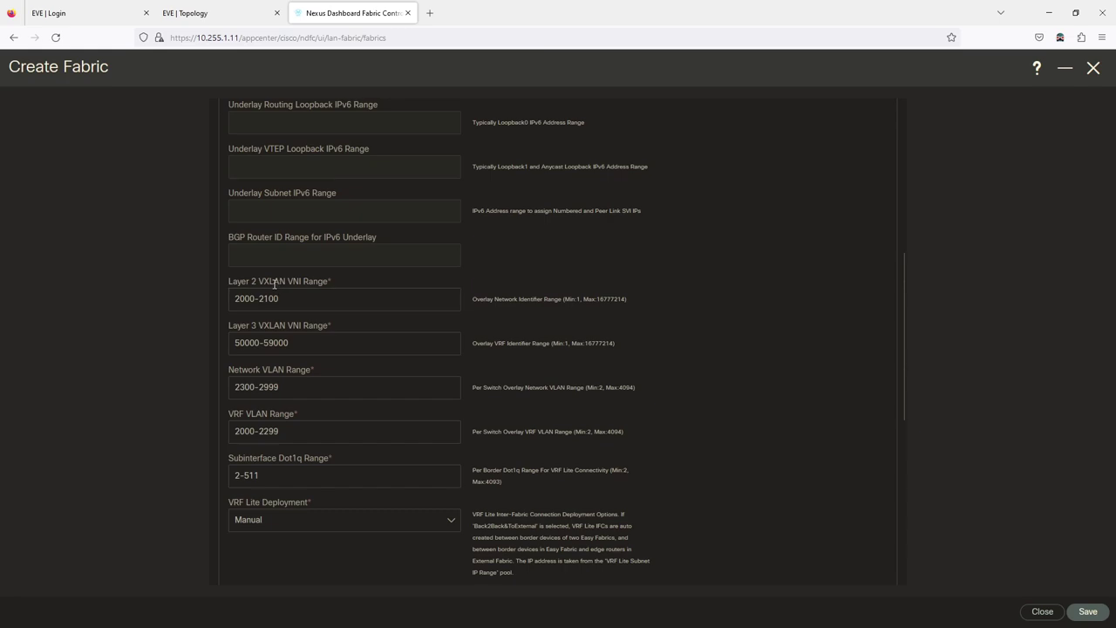
Replace the Layer 3 VXLAN VNI Range with 3000-3100.
left_click(272, 353)
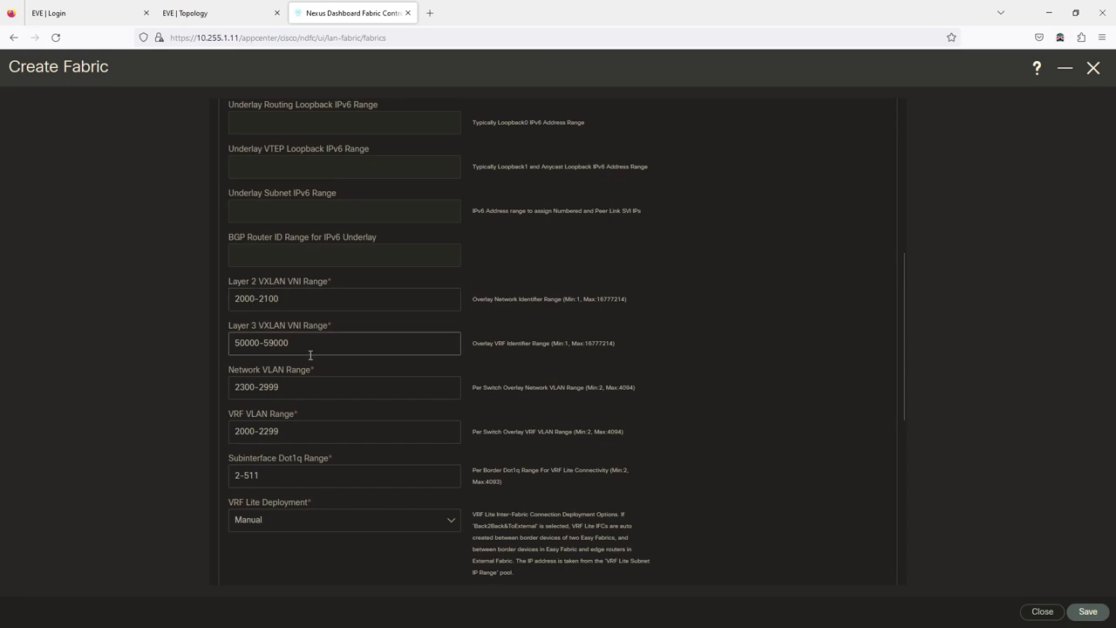
key("BackSpace")
key("BackSpace")
key("BackSpace")
key("BackSpace")
key("BackSpace")
key("BackSpace")
key("BackSpace")
key("BackSpace")
key("BackSpace")
key("BackSpace")
key("BackSpace")
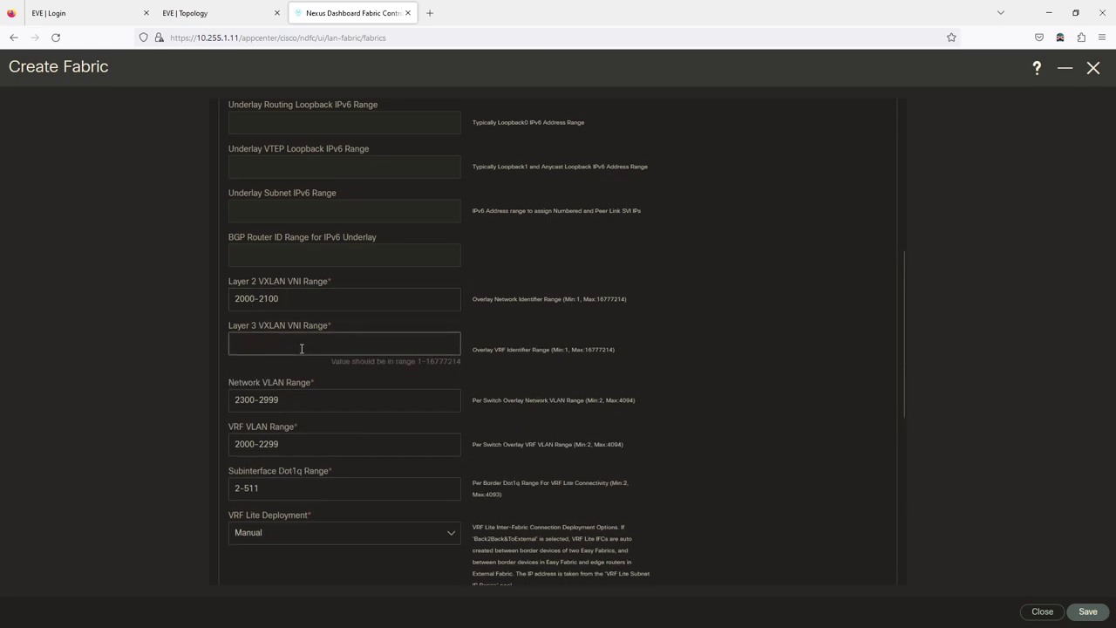
type("3000")
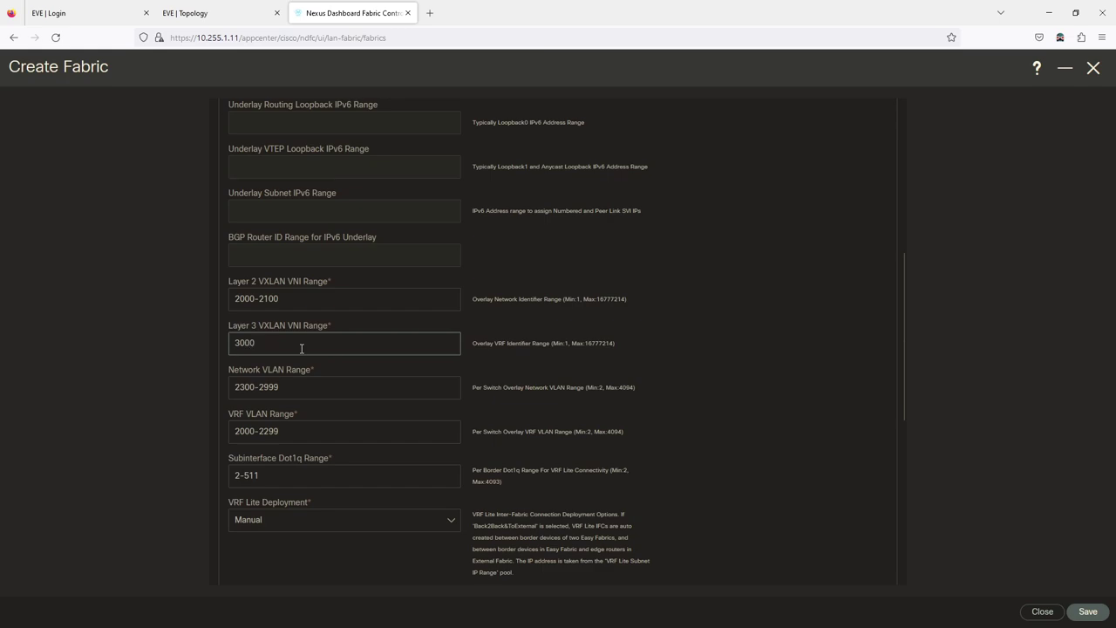
type("-3100")
Clear the Network VLAN Range and enter 10-20.
left_click(180, 397)
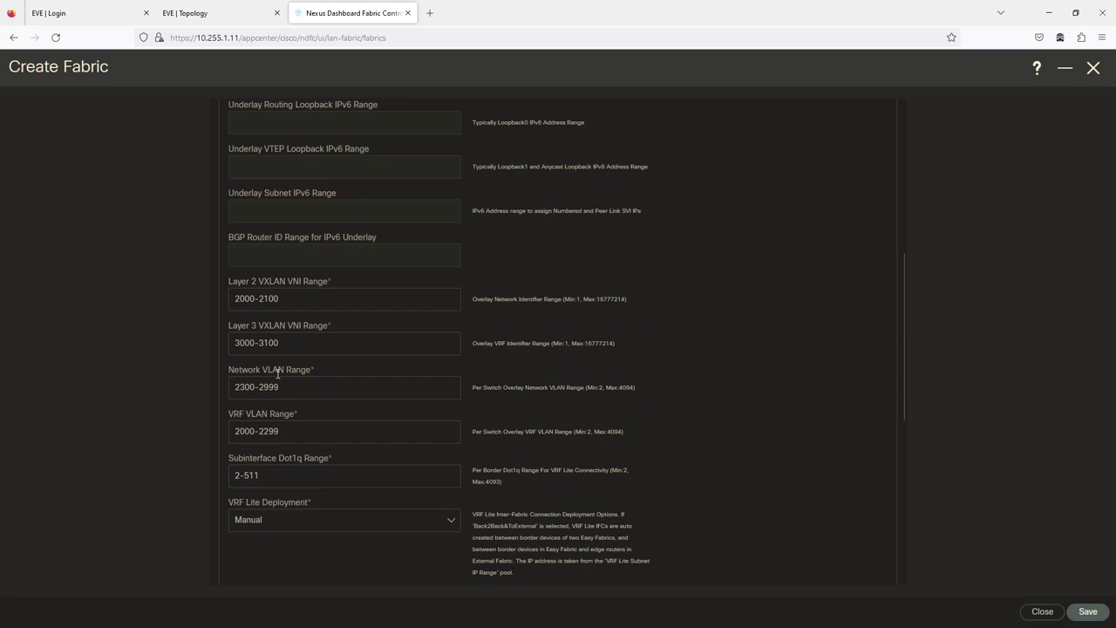
left_click(319, 388)
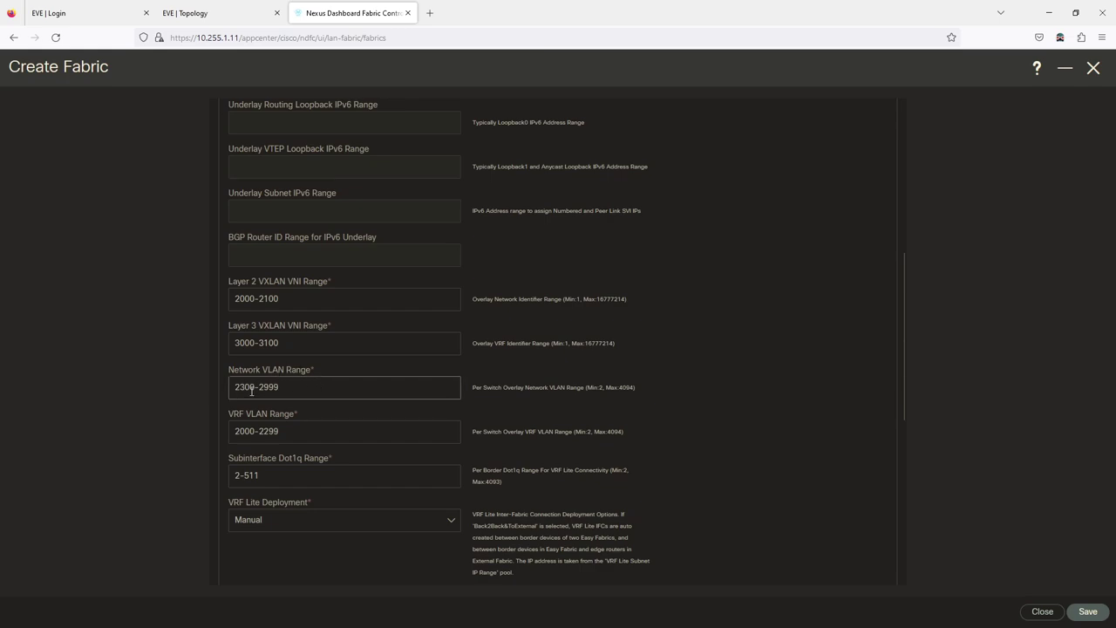
left_click(252, 352)
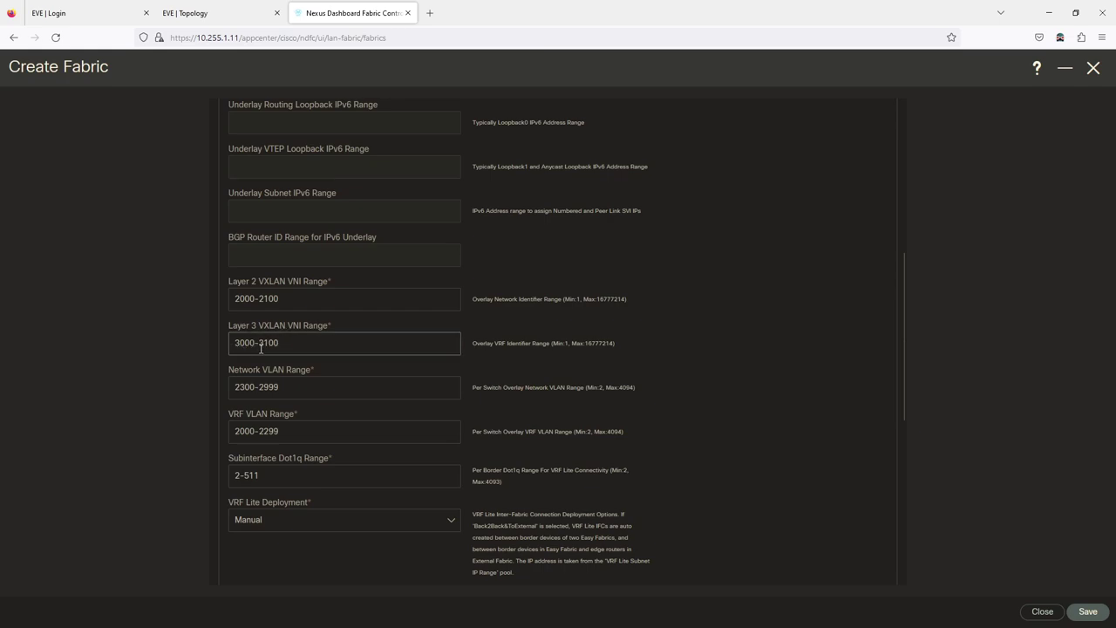
left_click(296, 389)
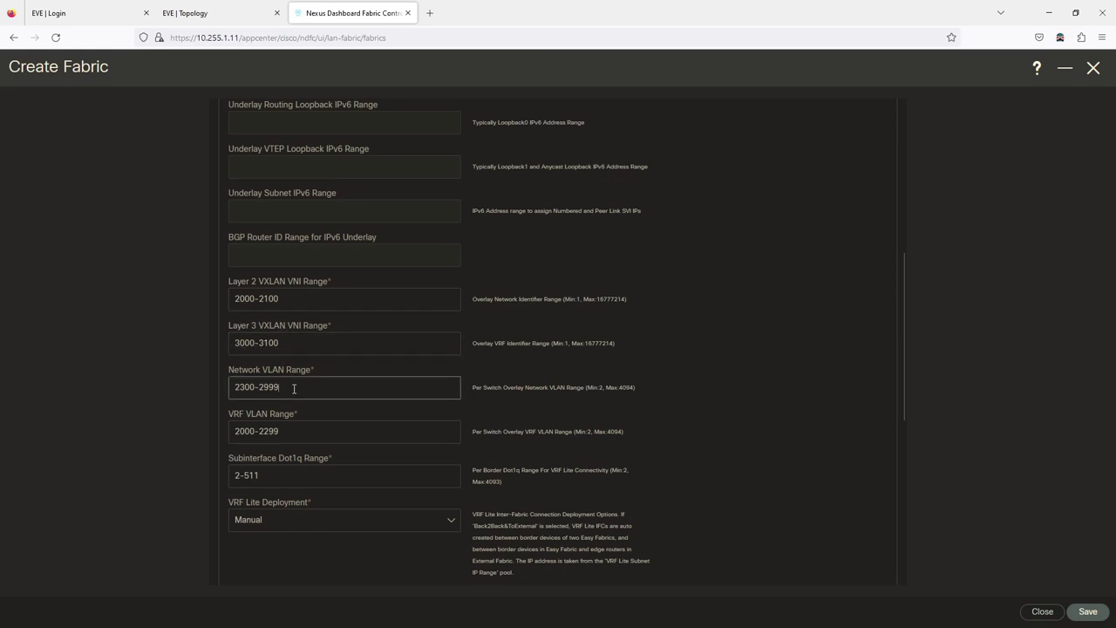
key("BackSpace")
key("BackSpace")
key("BackSpace")
key("BackSpace")
key("BackSpace")
key("BackSpace")
key("BackSpace")
key("BackSpace")
key("BackSpace")
left_click(272, 384)
type("10-20")
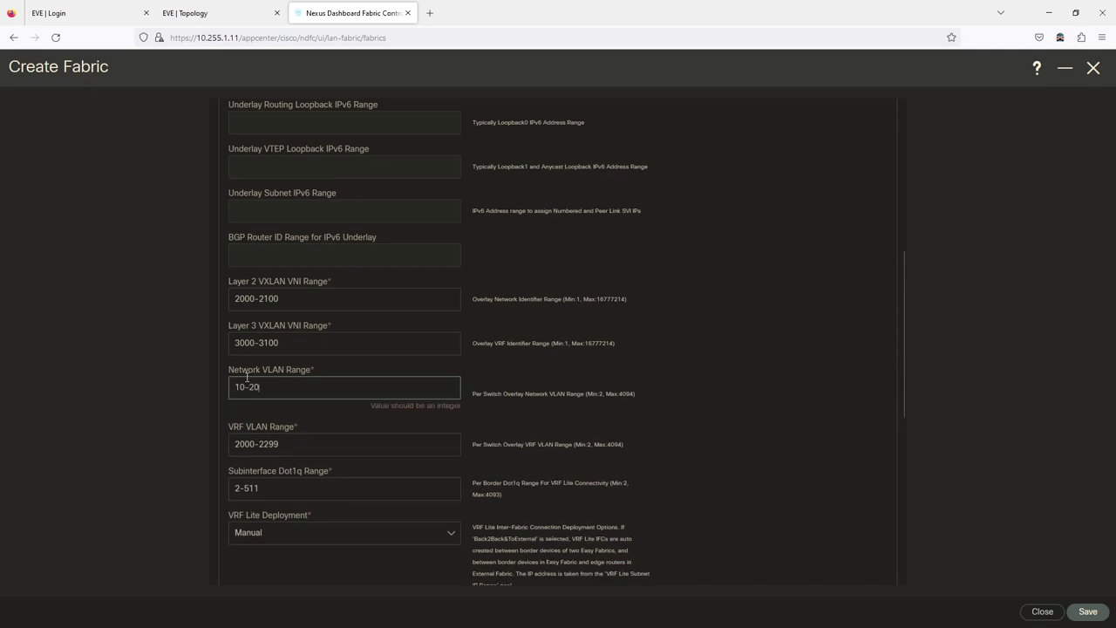
left_click(723, 406)
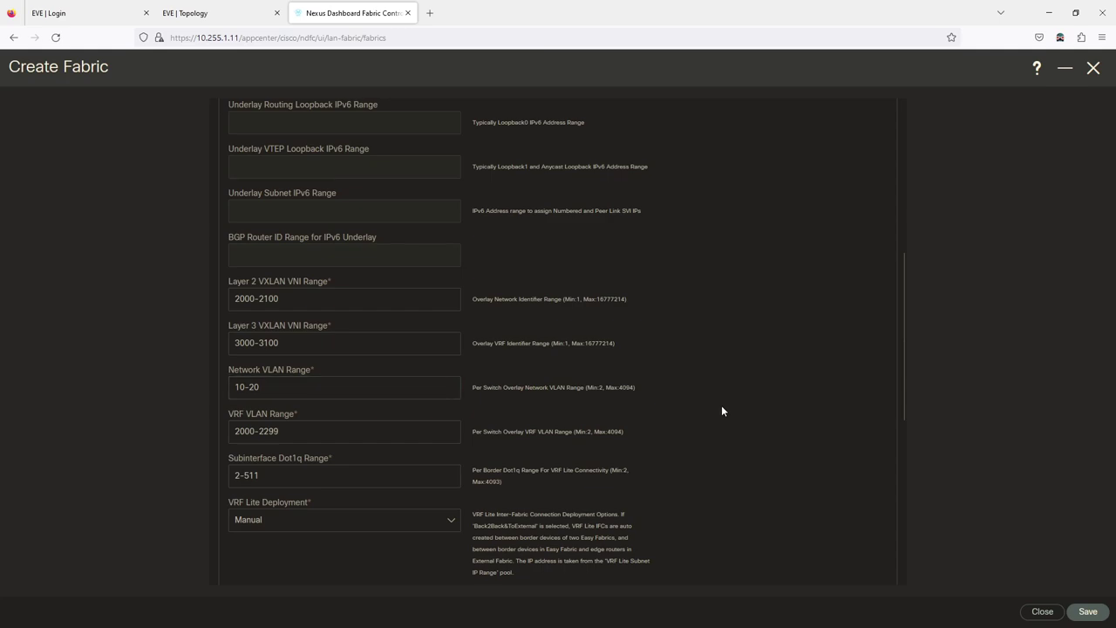
Check the VLAN range fields, then bring up the EVE Topology lab diagram.
left_click(293, 433)
left_click(262, 387)
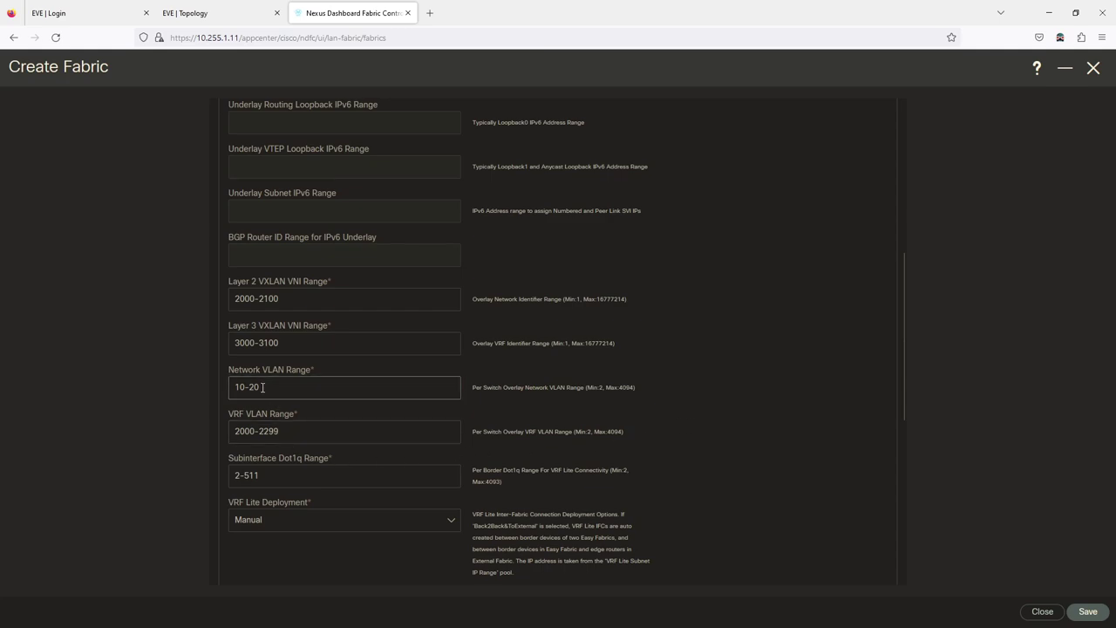
left_click(287, 434)
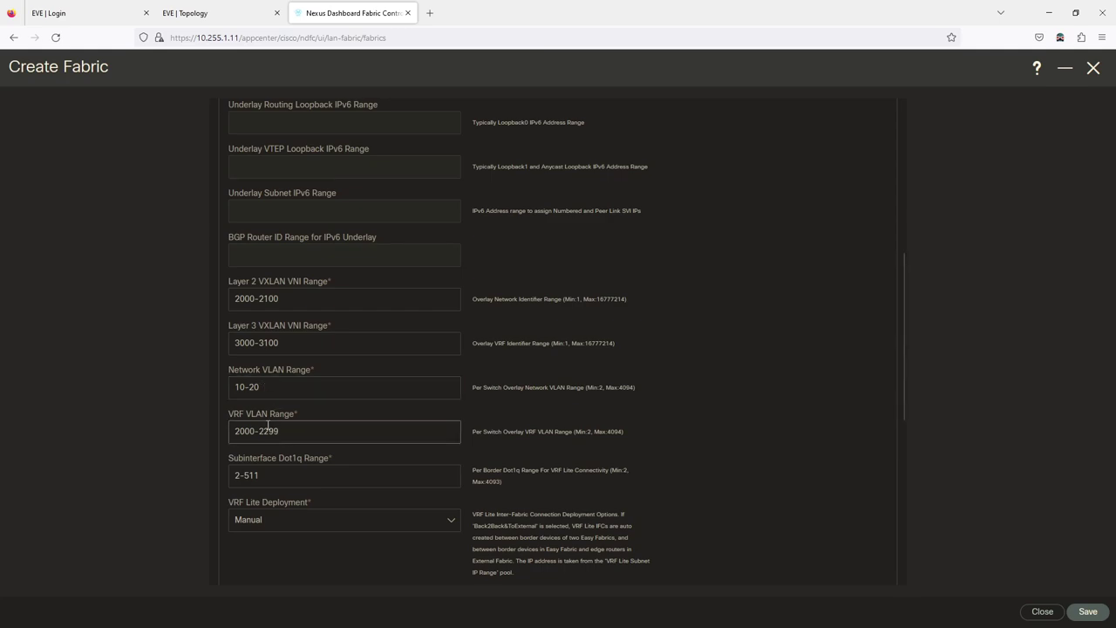
left_click(263, 413)
left_click(228, 19)
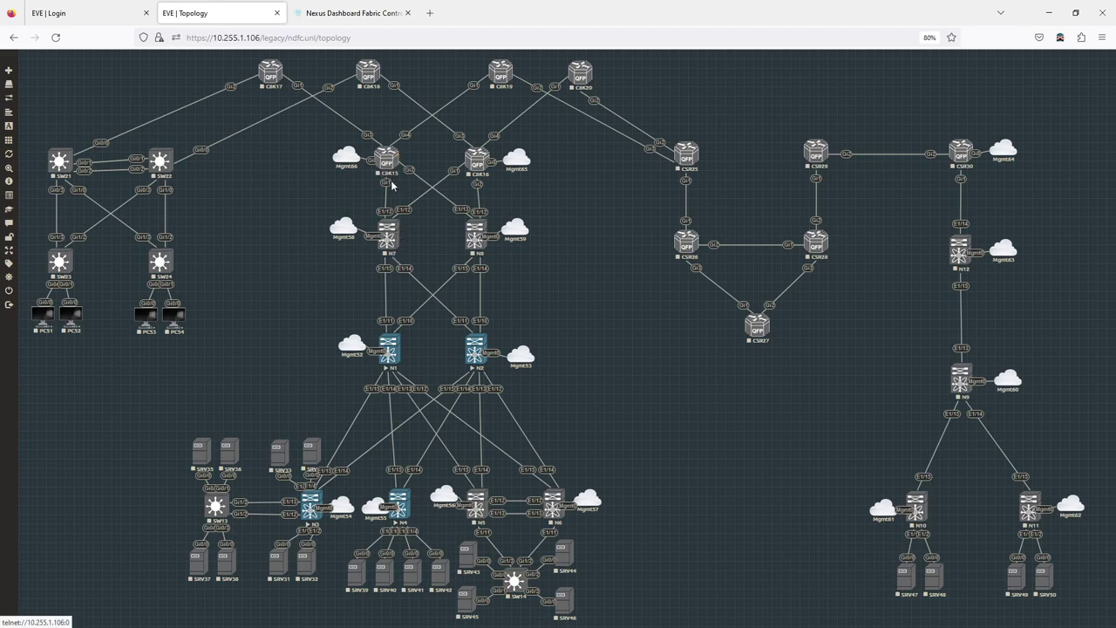
Change the VRF VLAN Range from 2000-2299 to 70-80.
left_click(357, 16)
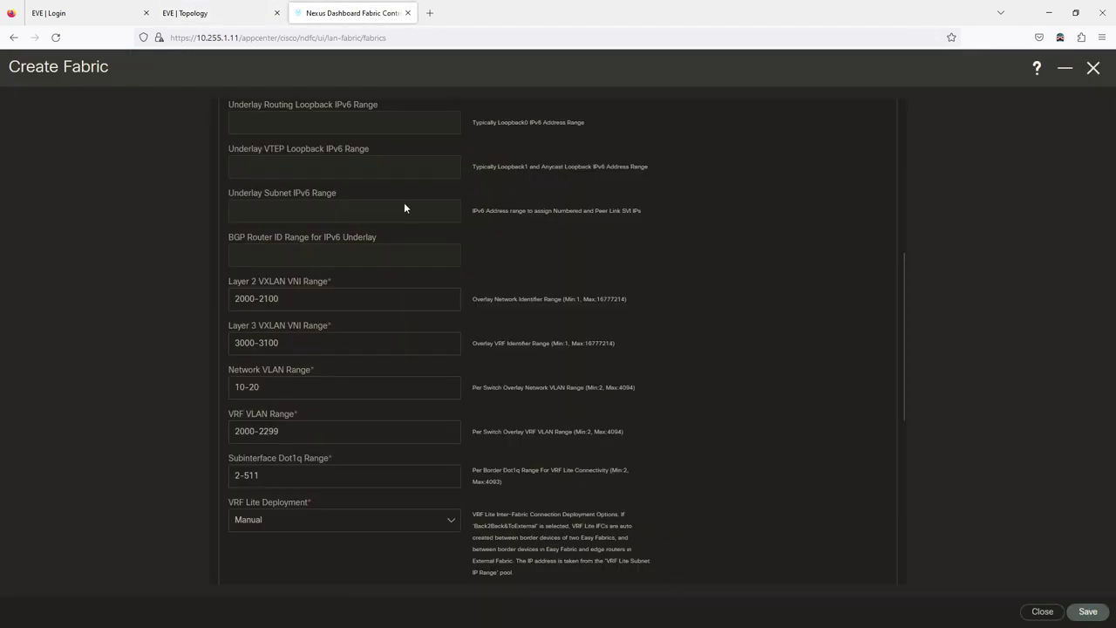
left_click(304, 430)
key("BackSpace")
key("BackSpace")
key("BackSpace")
key("BackSpace")
key("BackSpace")
key("BackSpace")
key("BackSpace")
key("BackSpace")
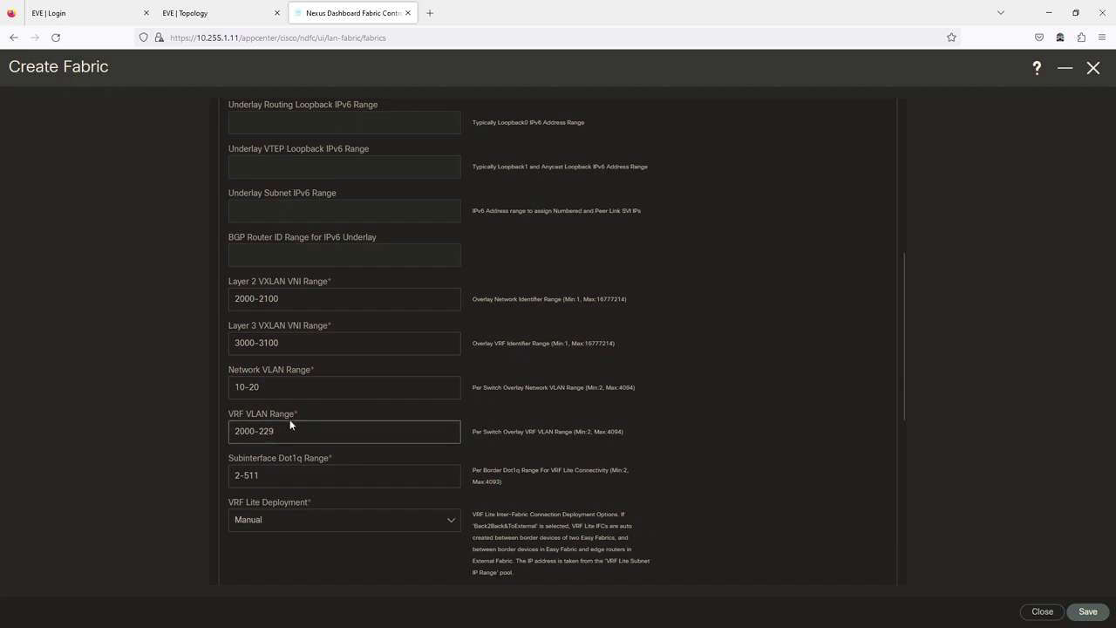
key("BackSpace")
type("30")
left_click(223, 13)
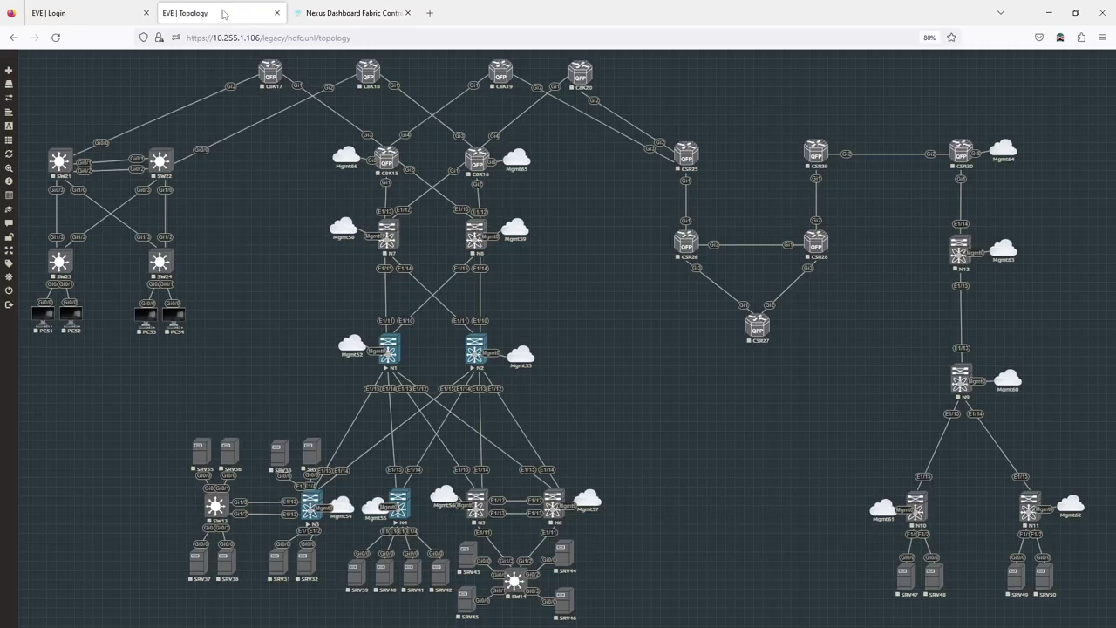
left_click(348, 13)
key("BackSpace")
key("BackSpace")
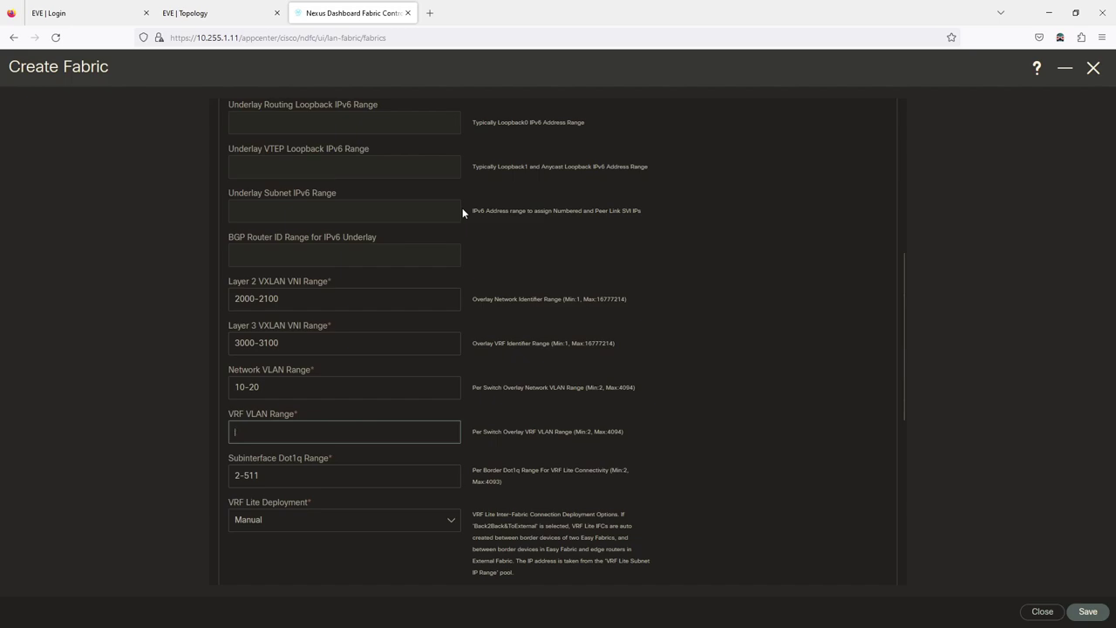
type("70-80")
left_click(678, 380)
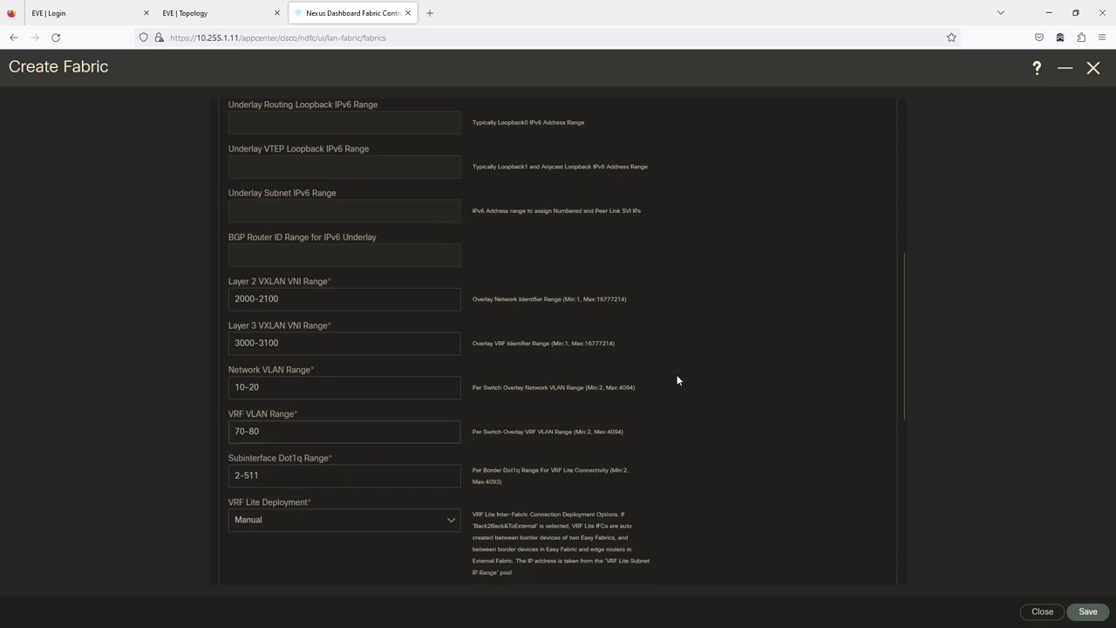
left_click(282, 437)
left_click(218, 12)
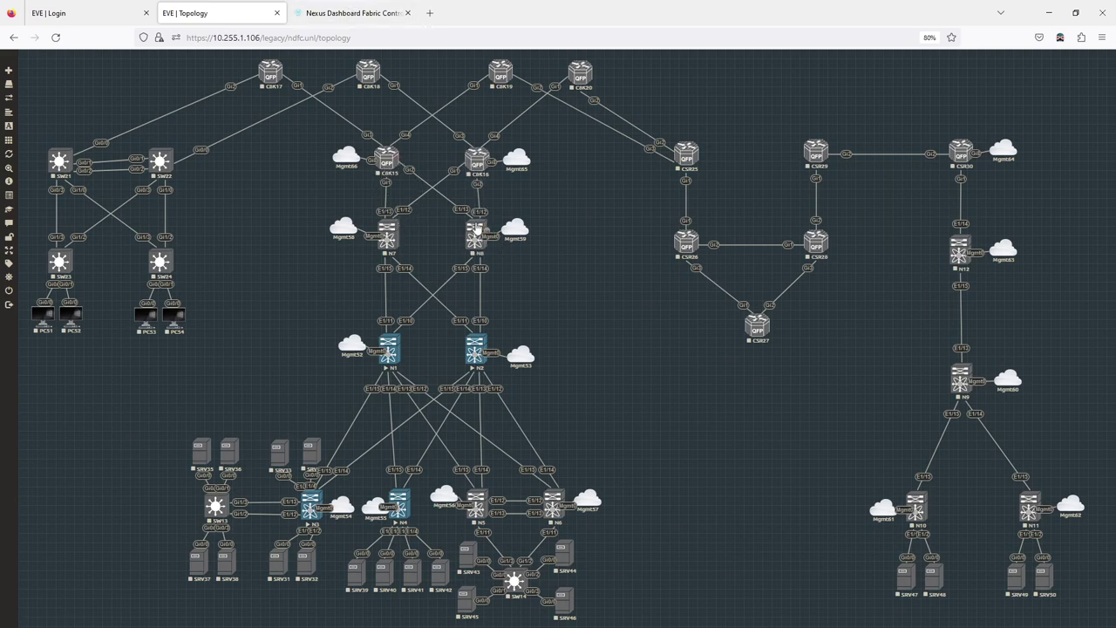
Retype the VRF VLAN Range as 70-80.
left_click(349, 13)
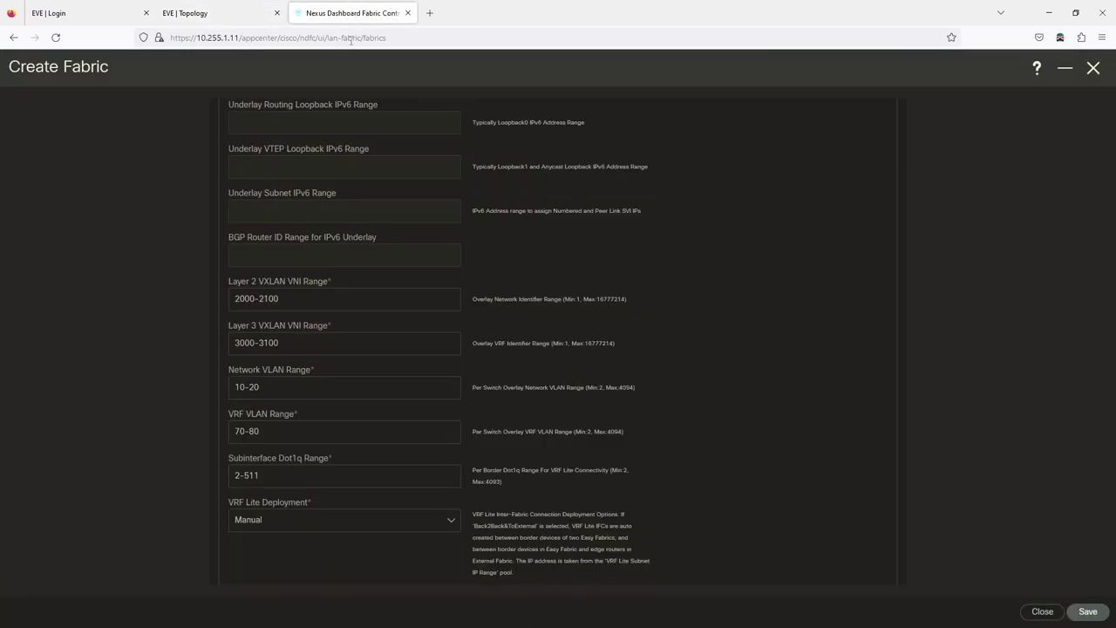
left_click(251, 430)
triple_click(251, 430)
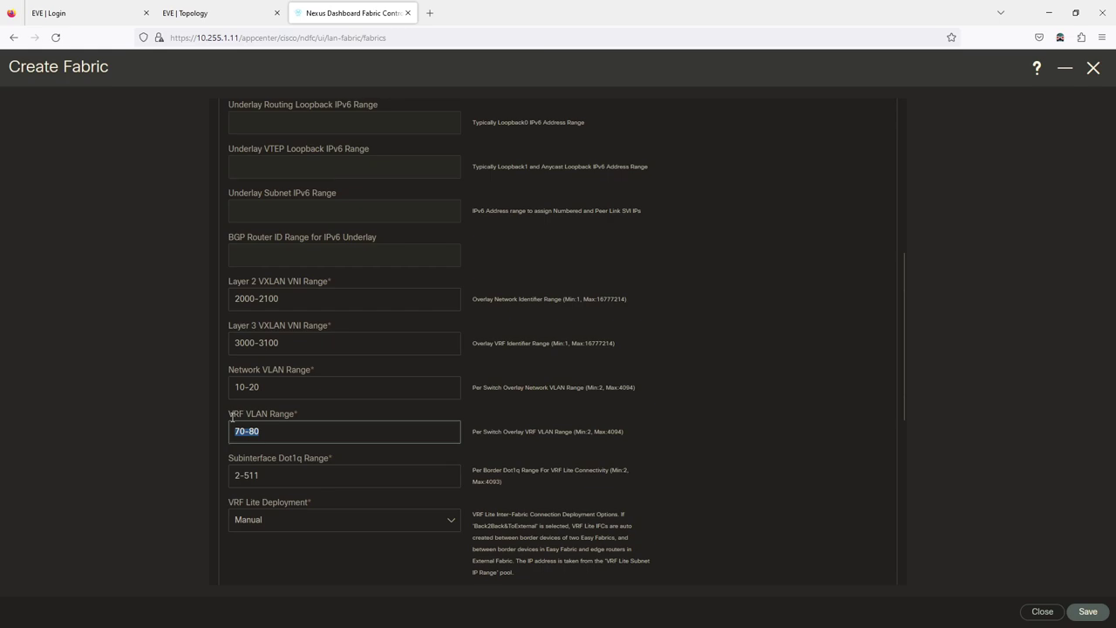
type("70-1")
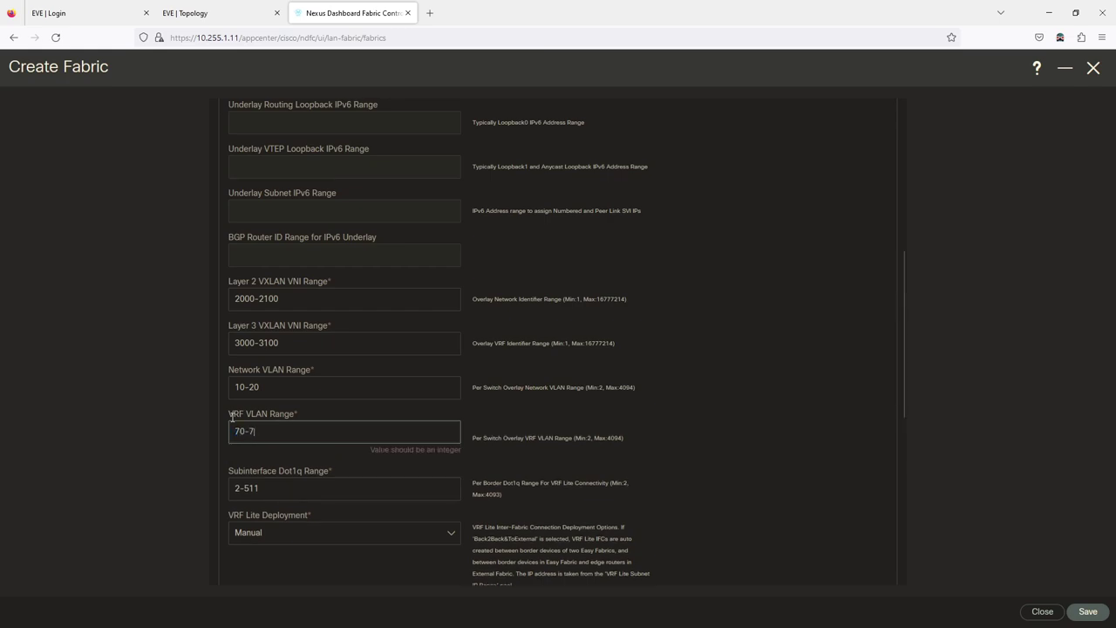
key("BackSpace")
type("80")
left_click(718, 457)
Replace the Subinterface Dot1q Range 2-511 with 70-80.
left_click(270, 474)
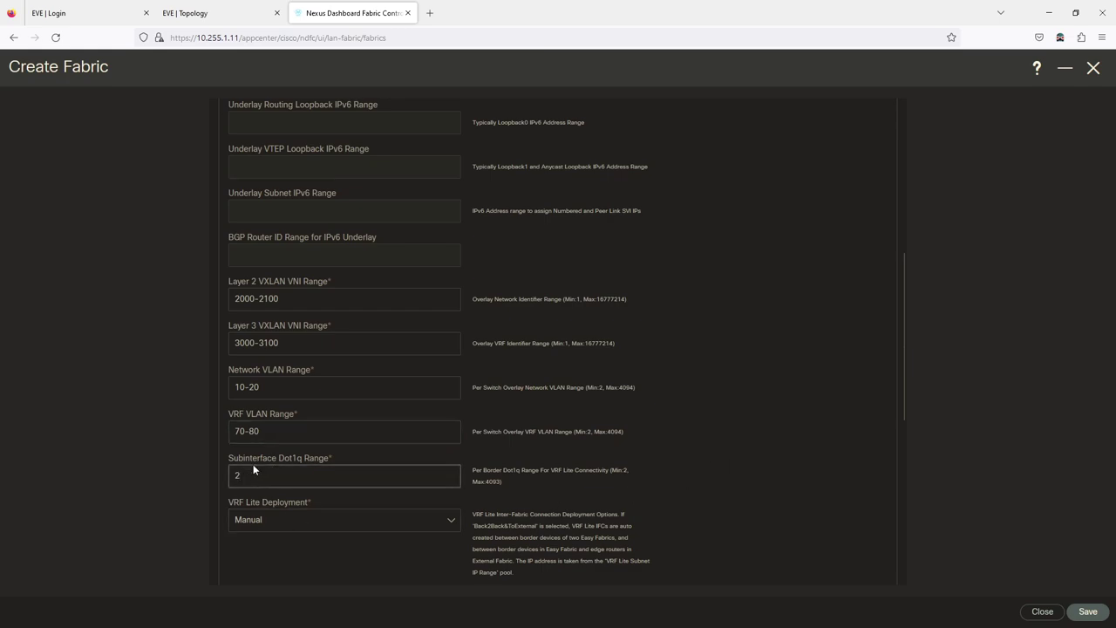
type("70-80")
left_click(704, 488)
scroll(693, 473, "down", 2)
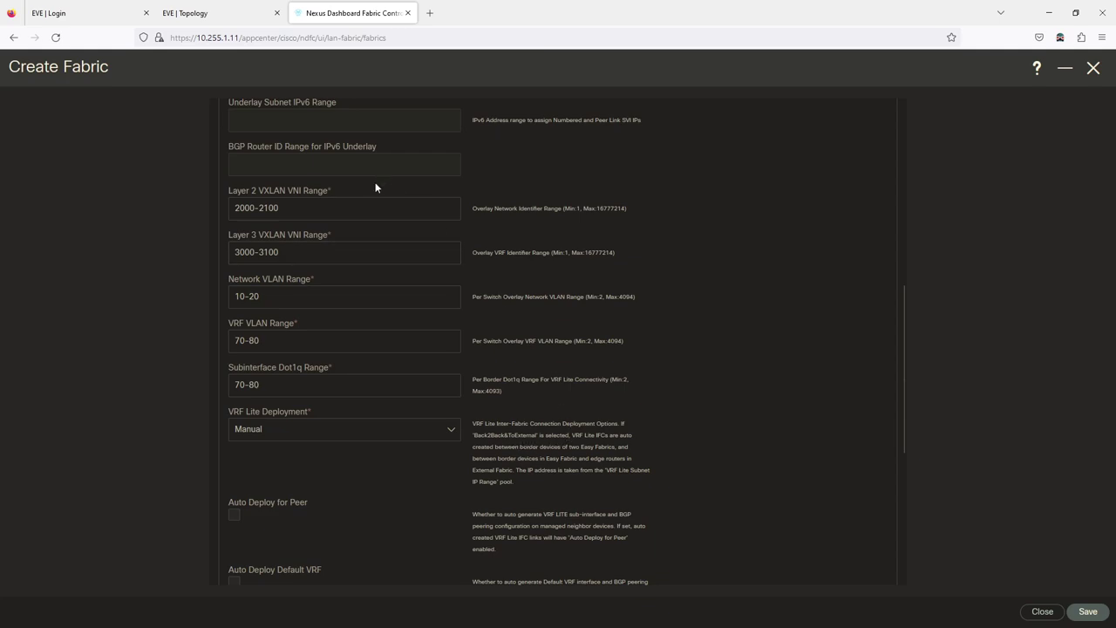
left_click(234, 17)
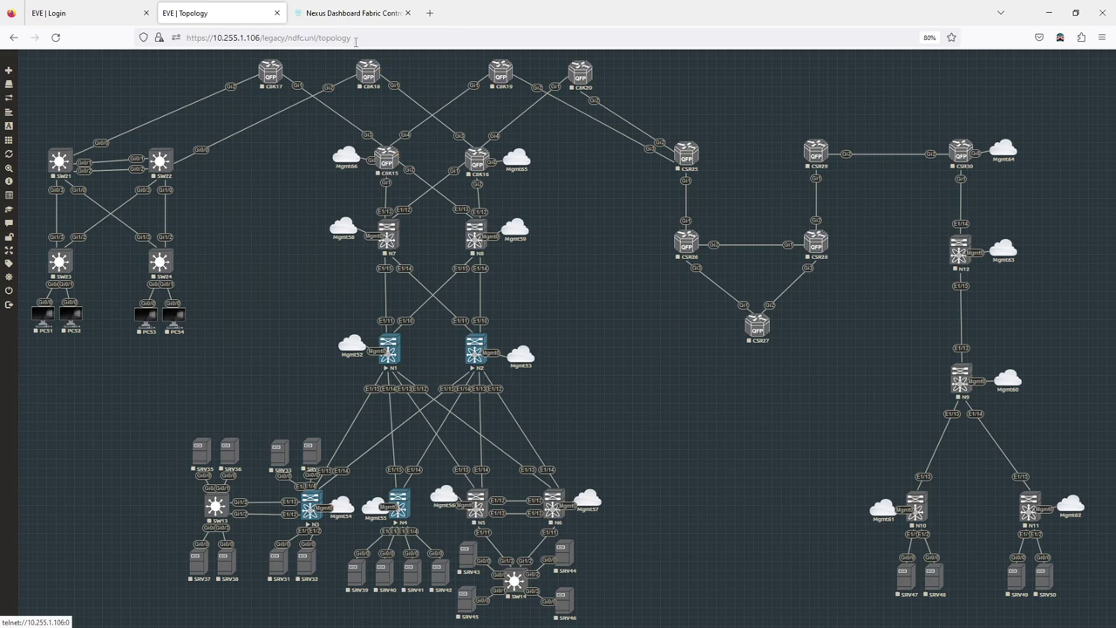
left_click(352, 17)
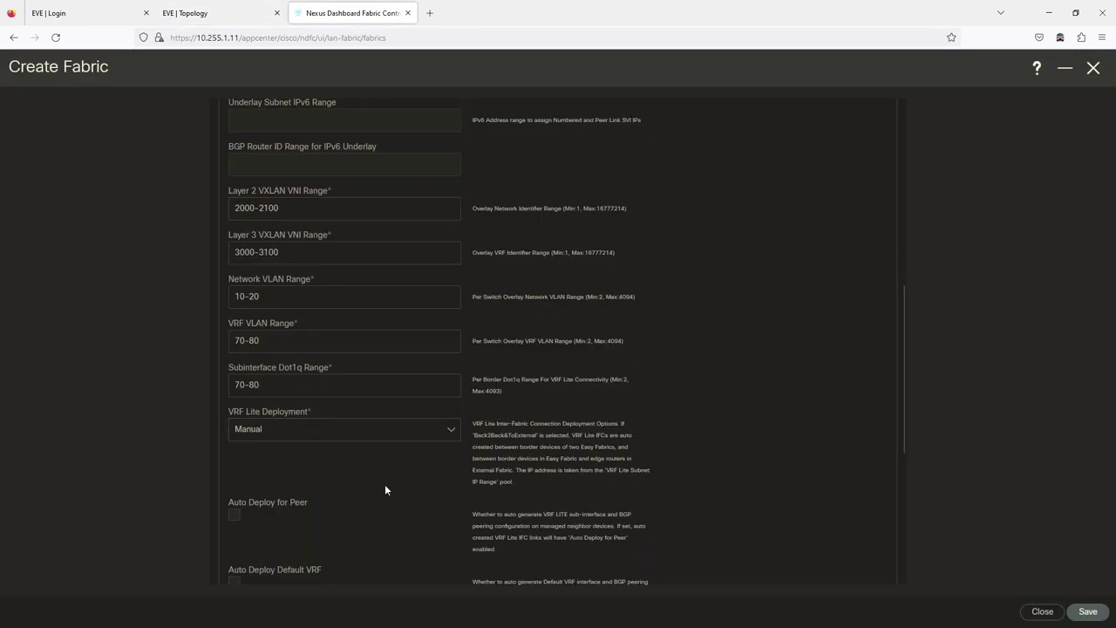
scroll(385, 484, "down", 5)
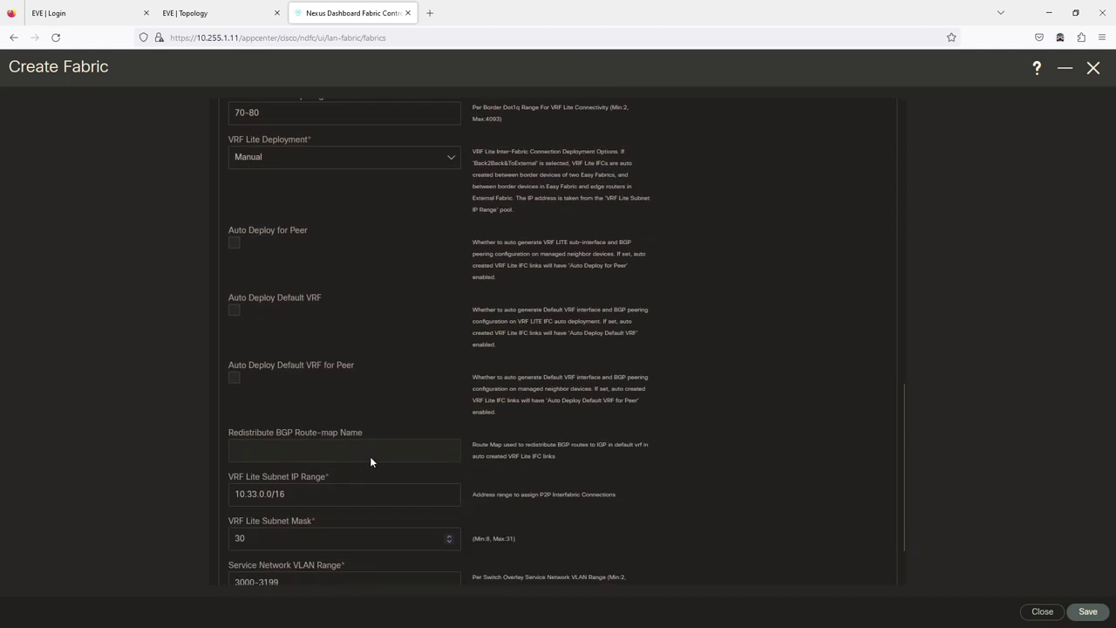
scroll(369, 455, "down", 1)
left_click(261, 421)
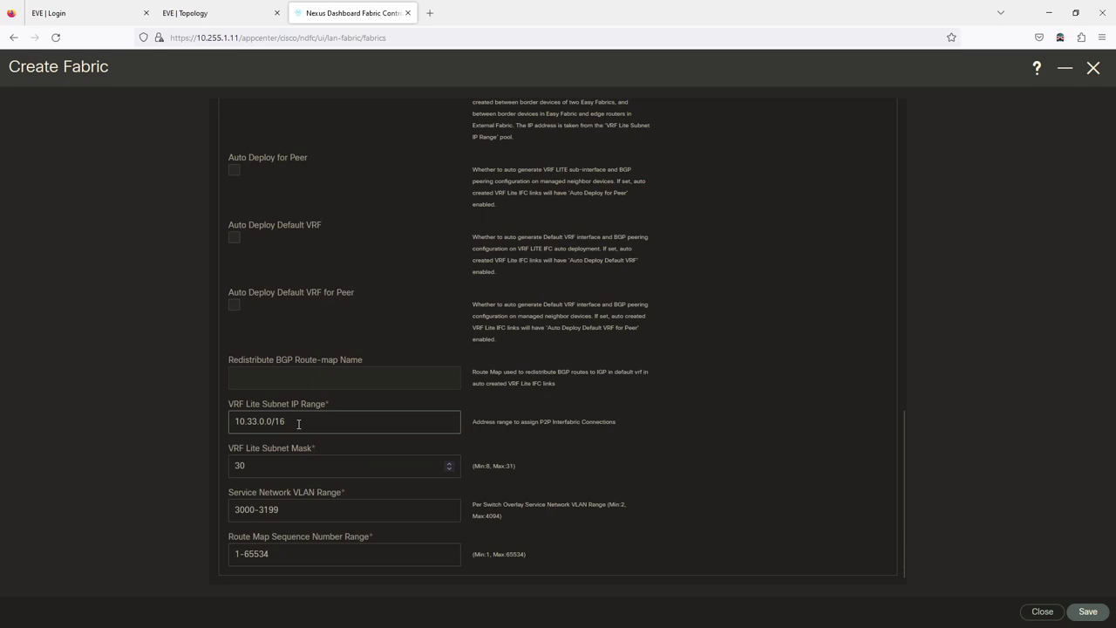
left_click(542, 433)
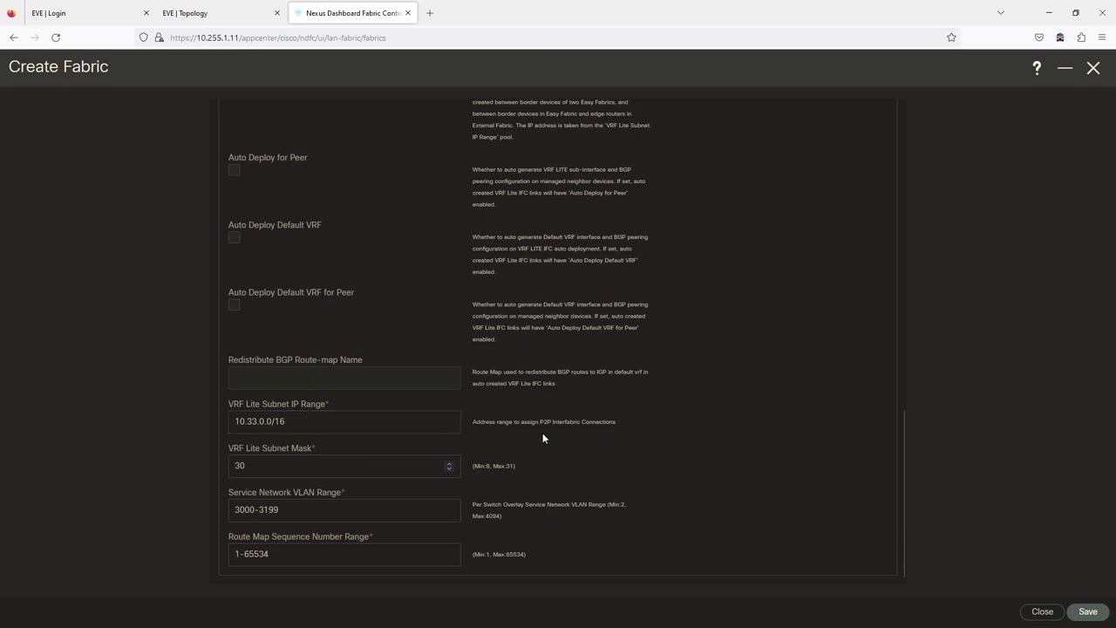
left_click(257, 423)
left_click_drag(289, 514, 221, 513)
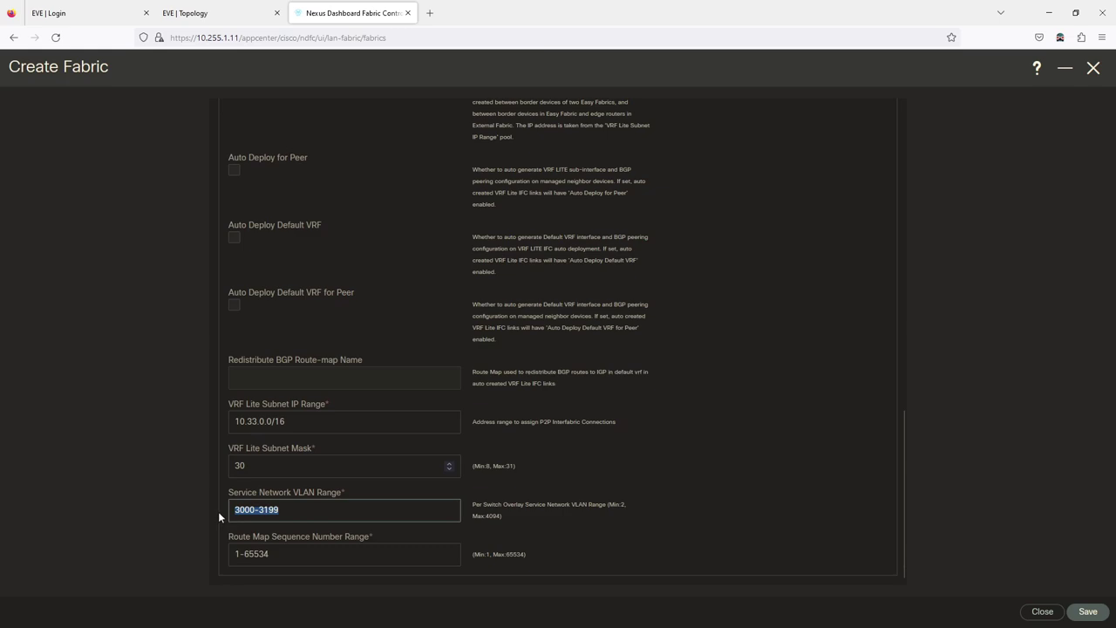
scroll(218, 510, "up", 5)
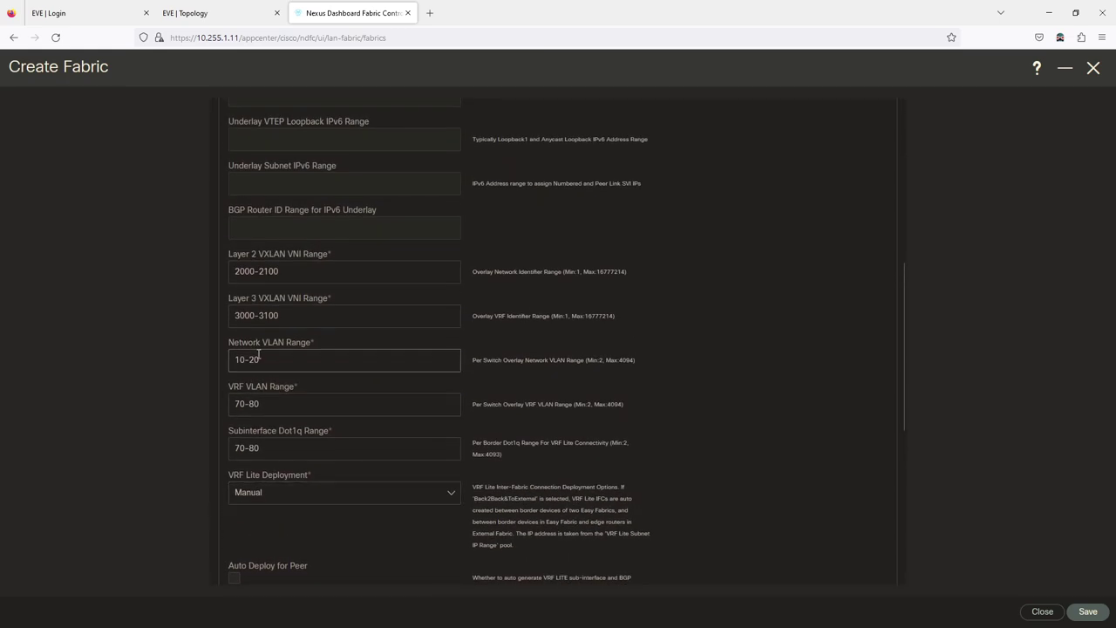
scroll(258, 375, "down", 5)
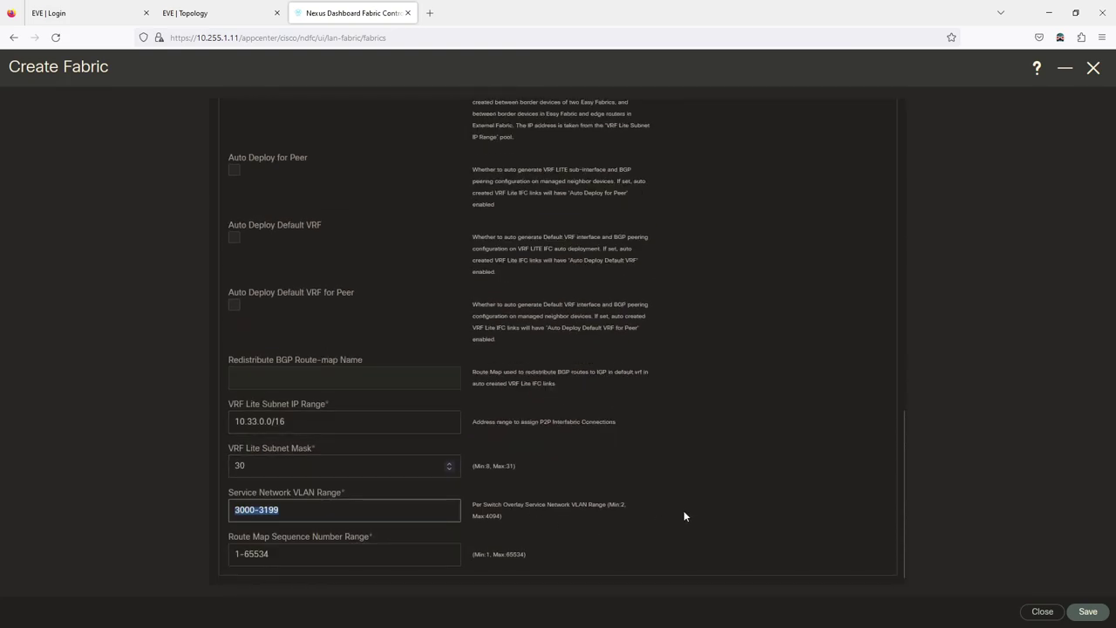
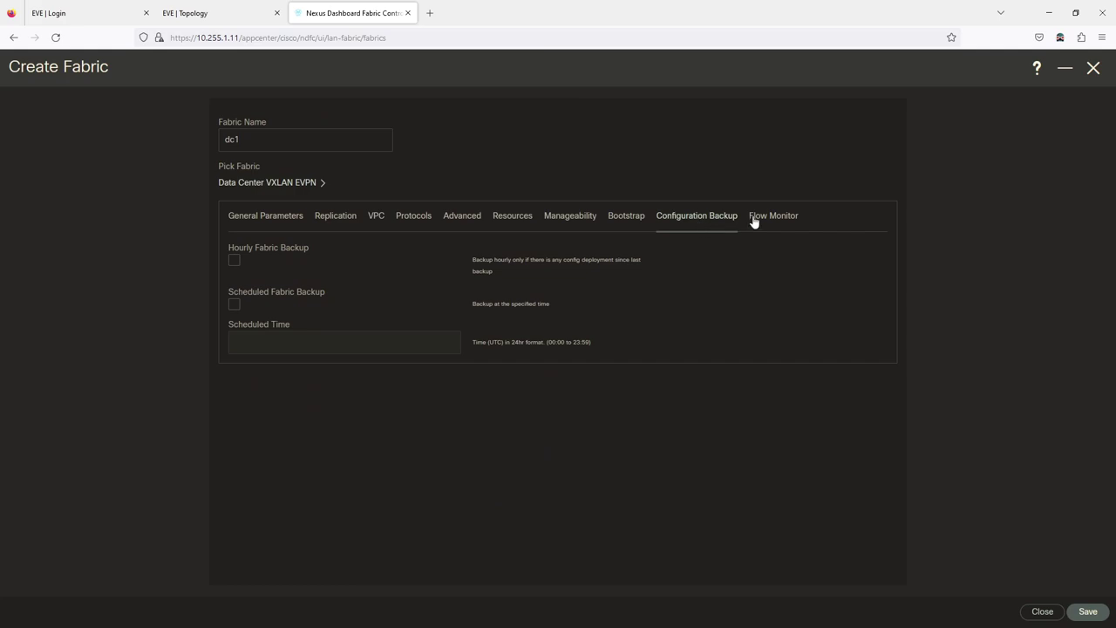
Look over the Flow Monitor and Bootstrap settings in the dc1 fabric form.
left_click(756, 218)
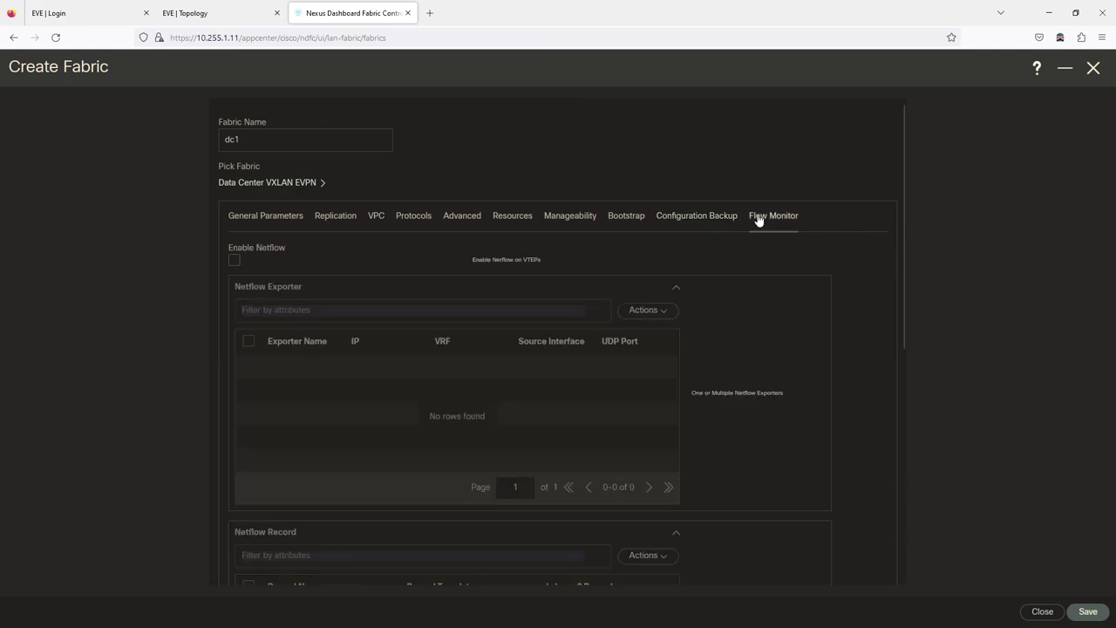
left_click(624, 216)
scroll(493, 332, "down", 5)
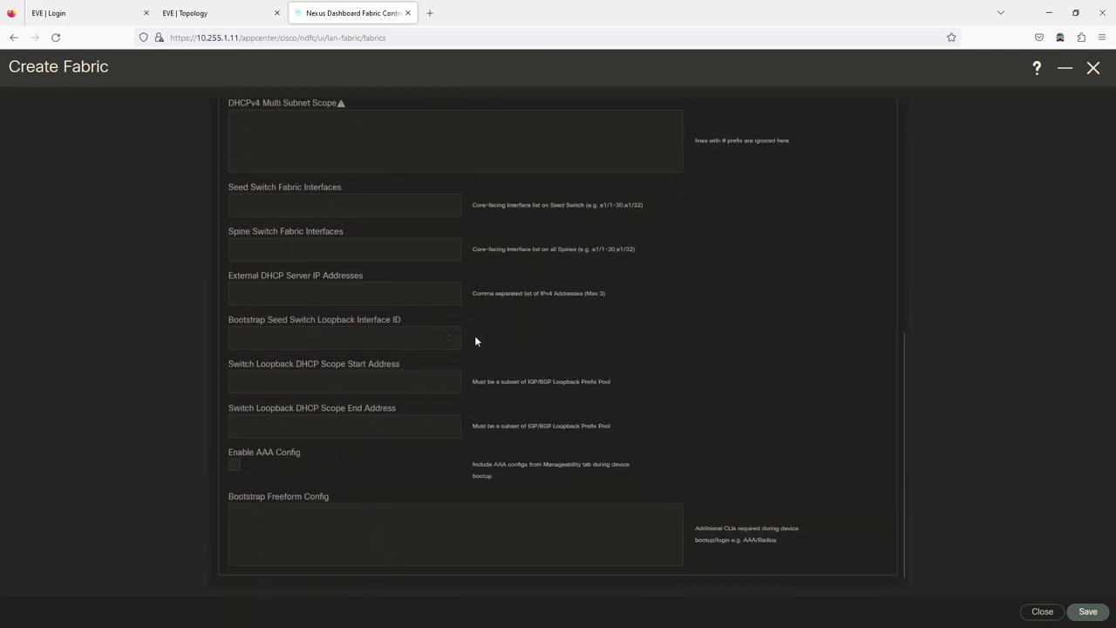
scroll(471, 336, "up", 5)
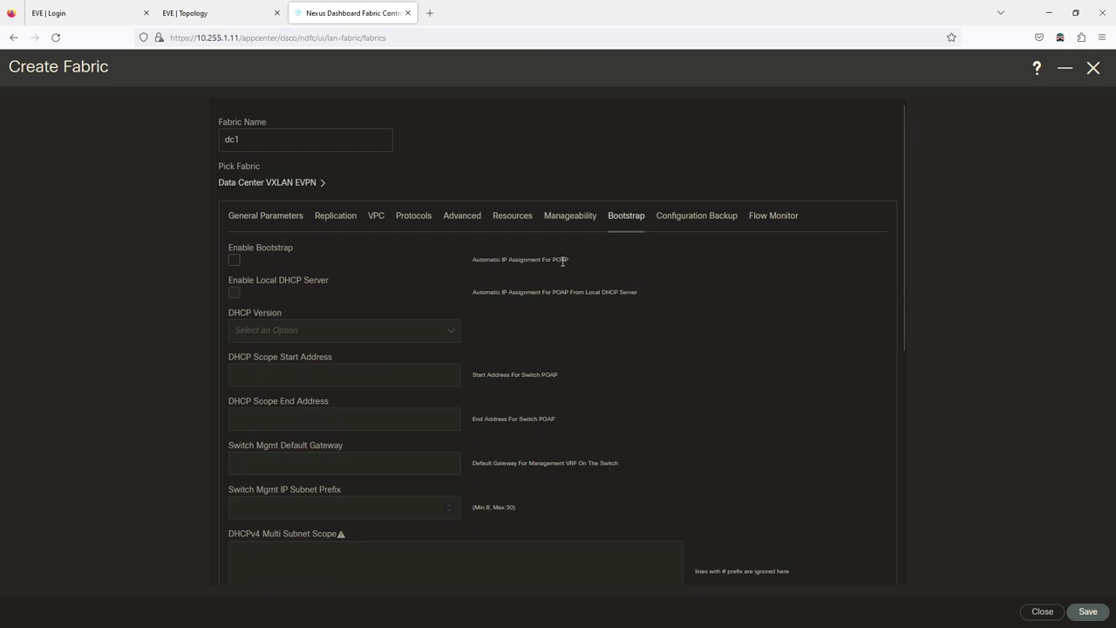
Check Configuration Backup, then review Flow Monitor with Netflow disabled and no exporters or records.
left_click(684, 217)
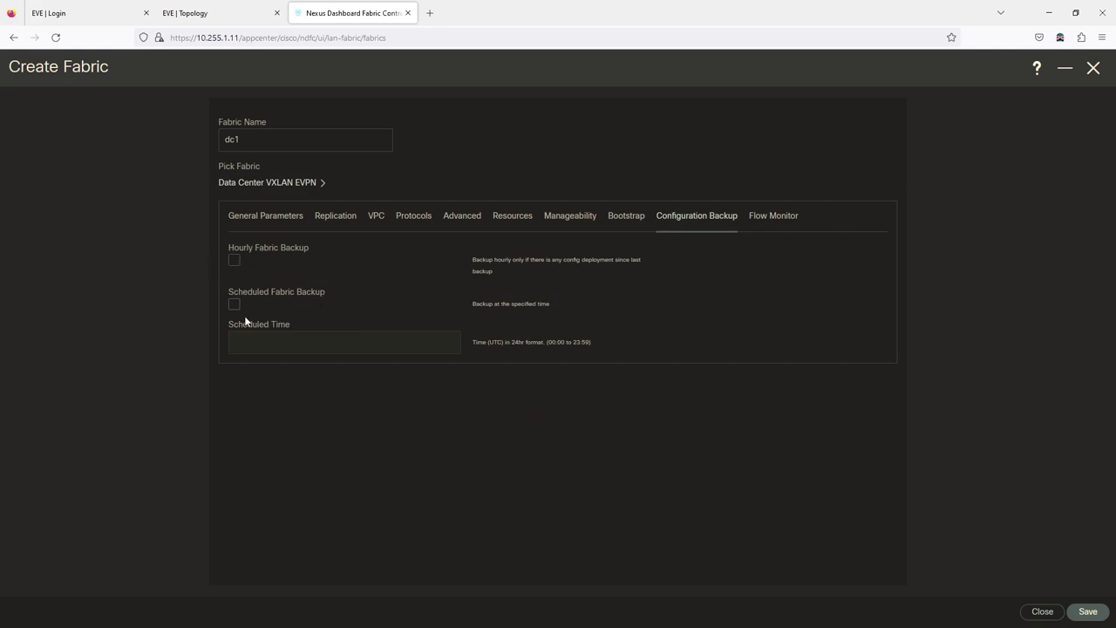
left_click(775, 220)
scroll(336, 323, "down", 7)
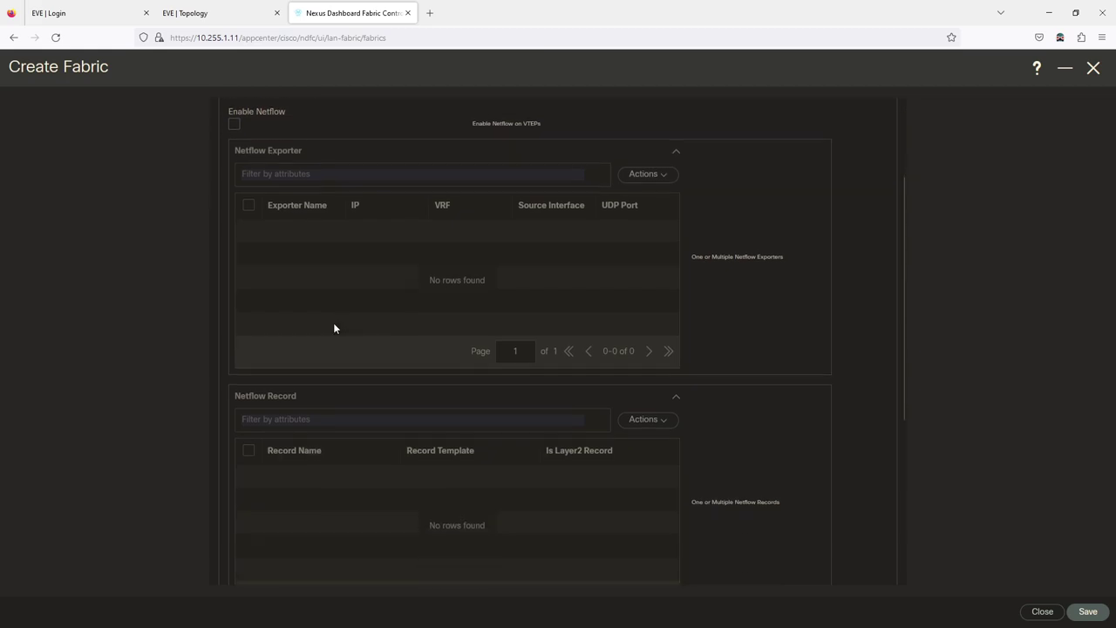
scroll(335, 321, "down", 1)
scroll(347, 317, "up", 8)
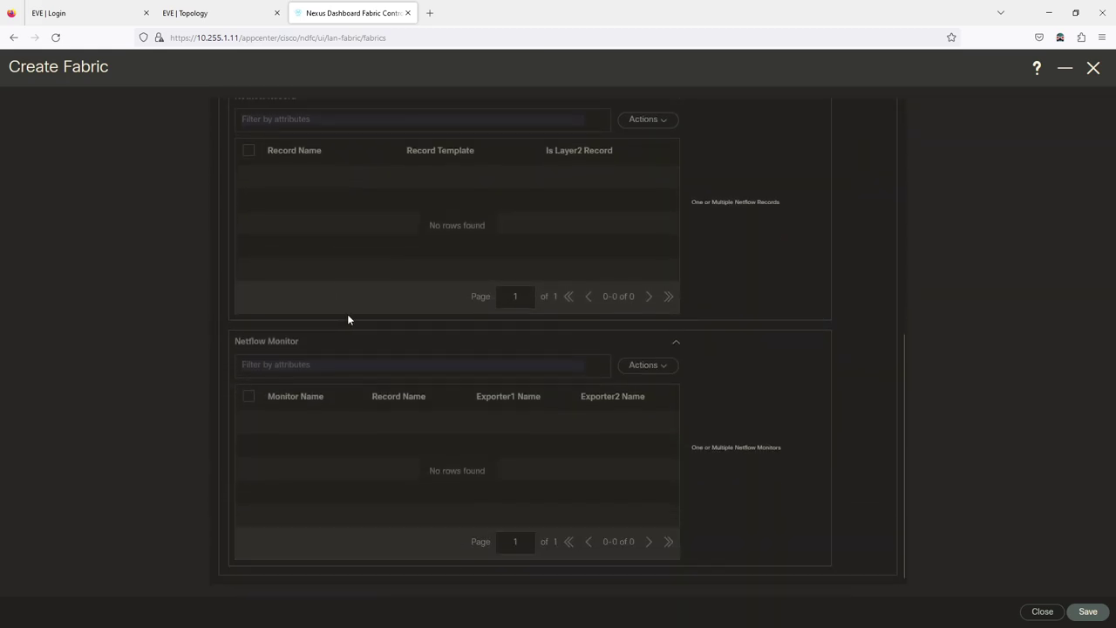
Save fabric dc1 and dismiss the 'Performance Monitoring not started' error.
left_click(1091, 614)
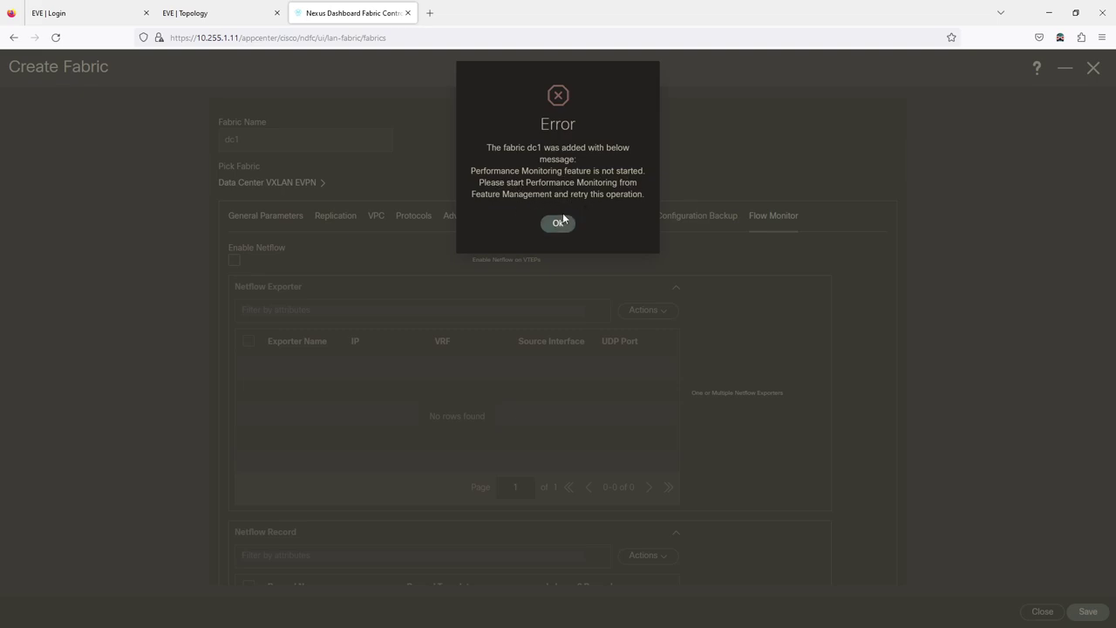
left_click(559, 225)
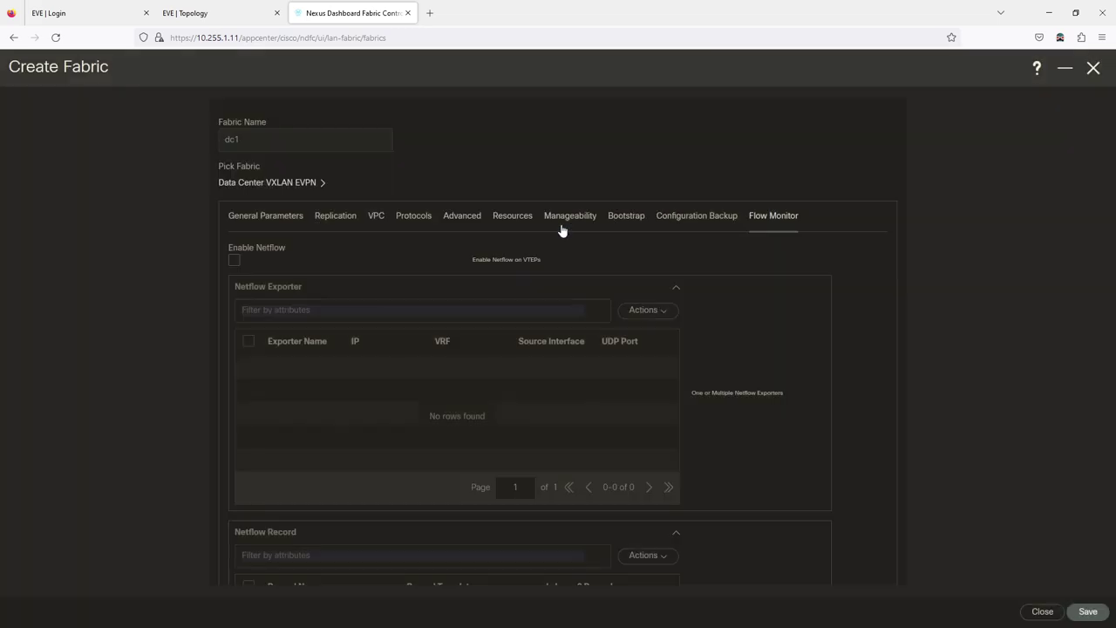
Review the dc1 General Parameters and Replication settings.
left_click(287, 219)
scroll(418, 315, "down", 2)
left_click(347, 139)
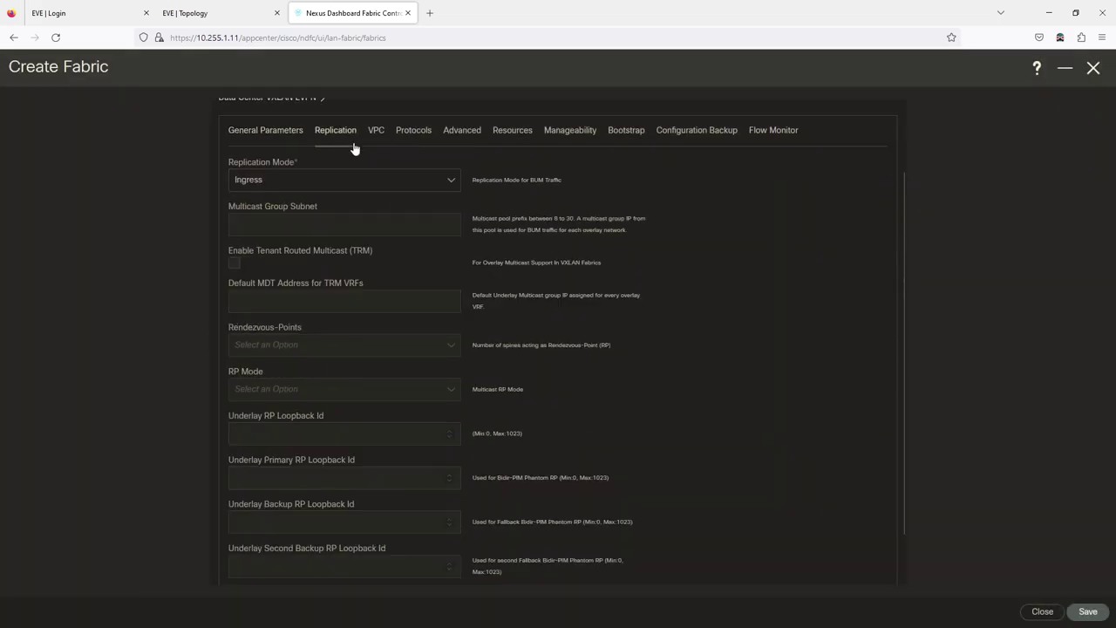
scroll(416, 259, "down", 1)
scroll(417, 262, "up", 3)
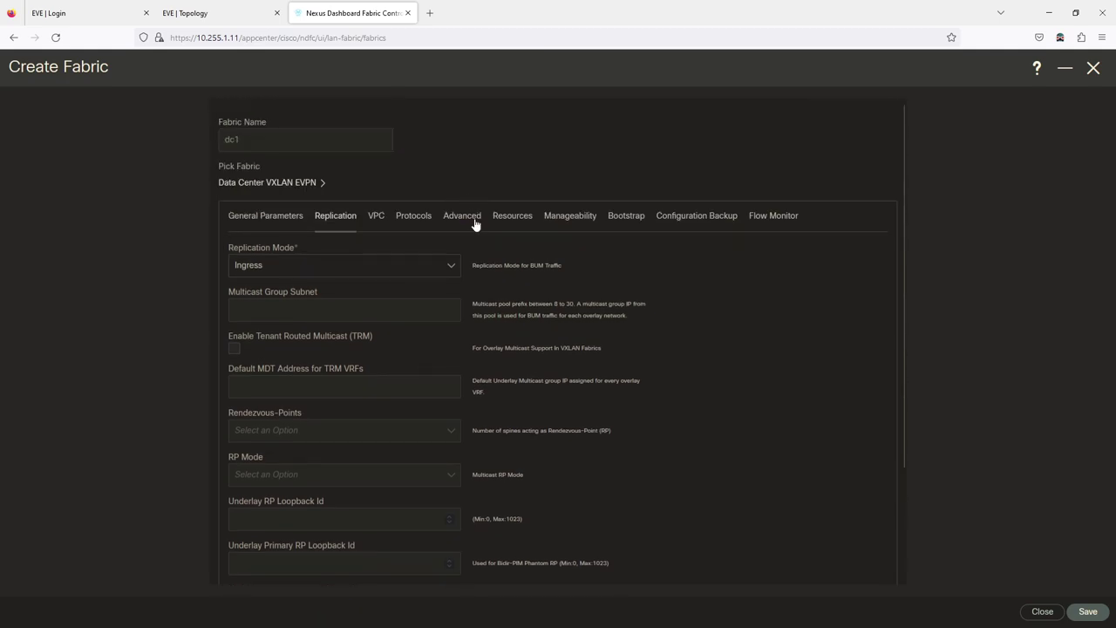
Scroll through the Advanced fabric settings of dc1.
left_click(475, 224)
scroll(451, 292, "down", 5)
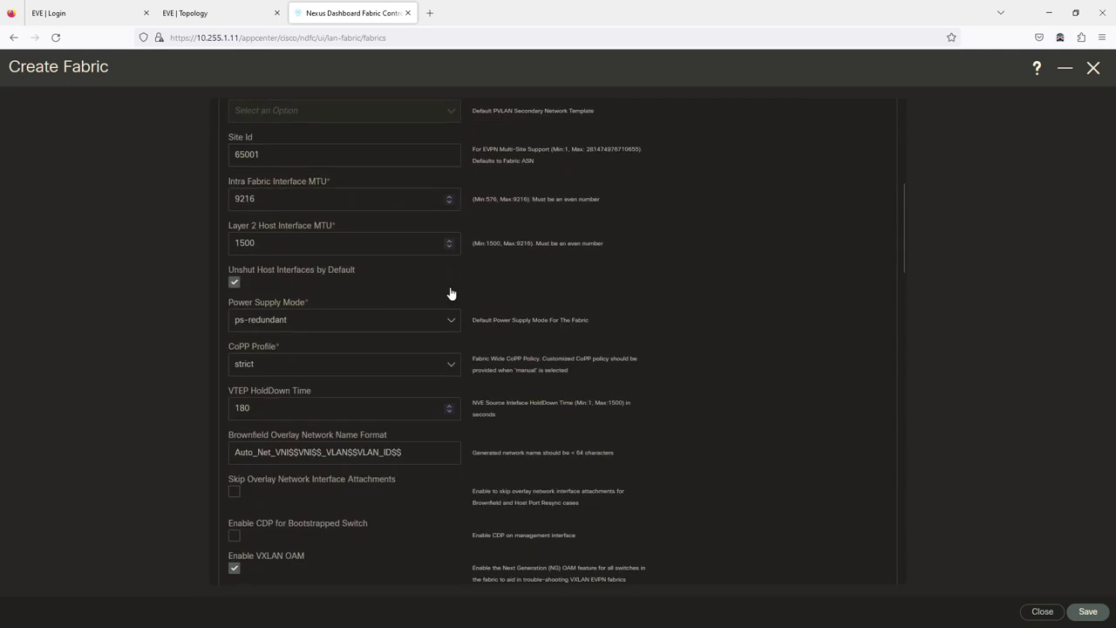
scroll(451, 293, "down", 10)
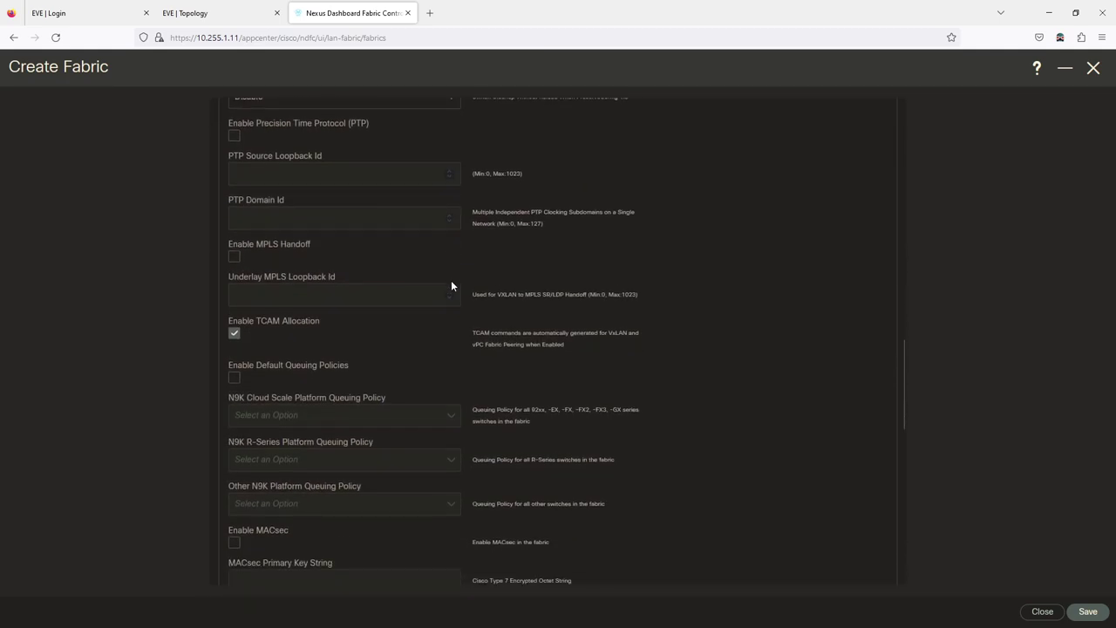
scroll(450, 285, "down", 10)
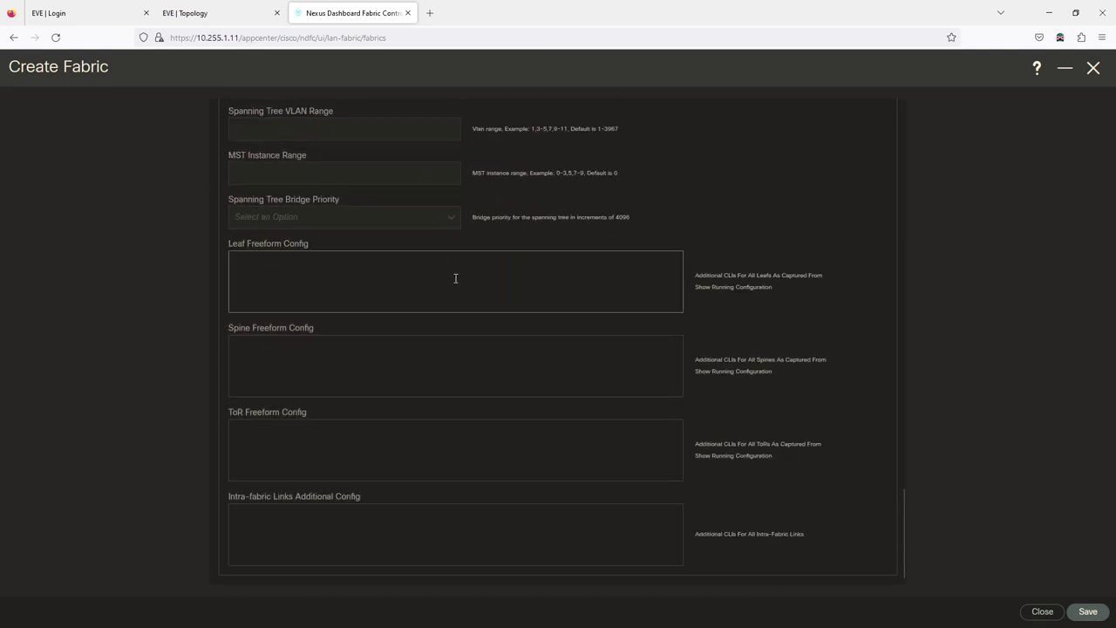
scroll(455, 278, "up", 10)
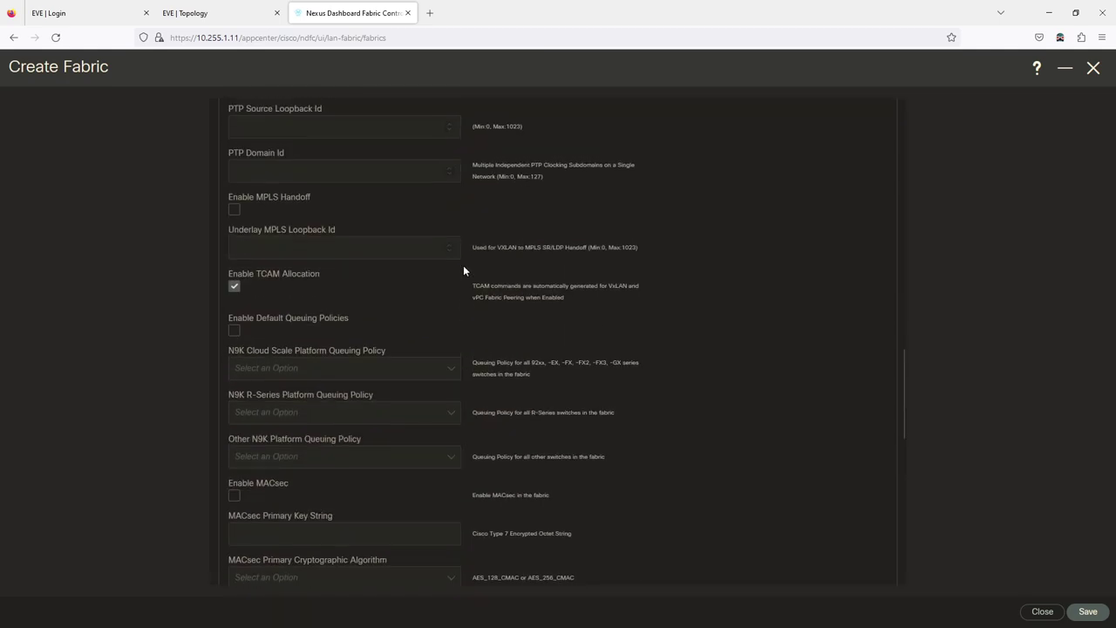
scroll(463, 265, "up", 8)
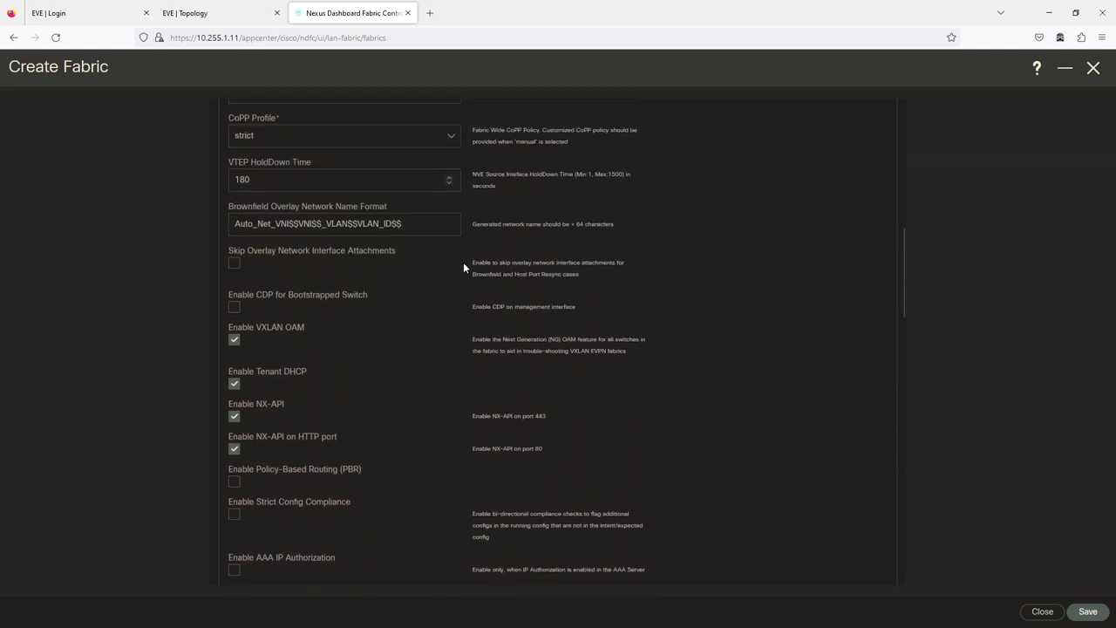
scroll(462, 262, "up", 8)
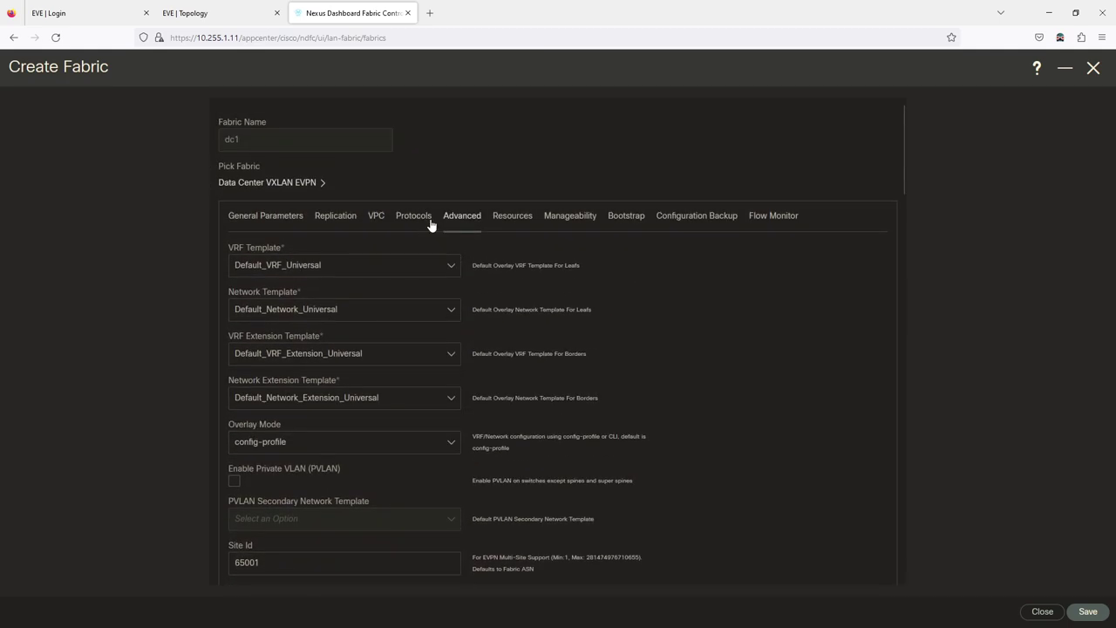
Review the Protocols tab, then return to LAN Fabrics showing dc1 with ASN 65001.
left_click(421, 223)
scroll(632, 309, "down", 13)
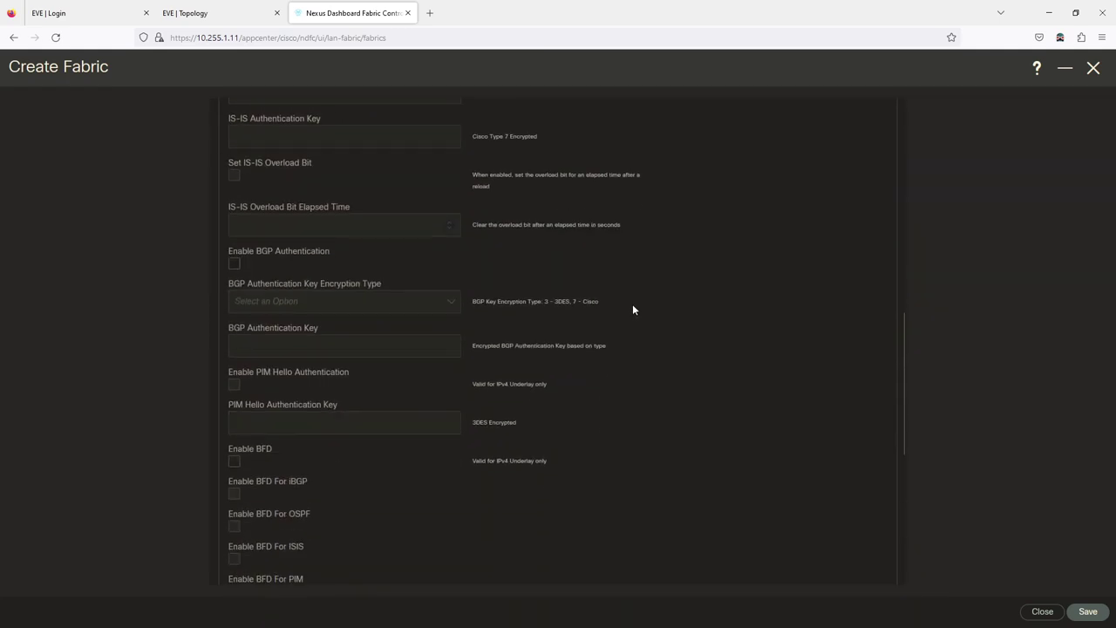
scroll(634, 306, "up", 8)
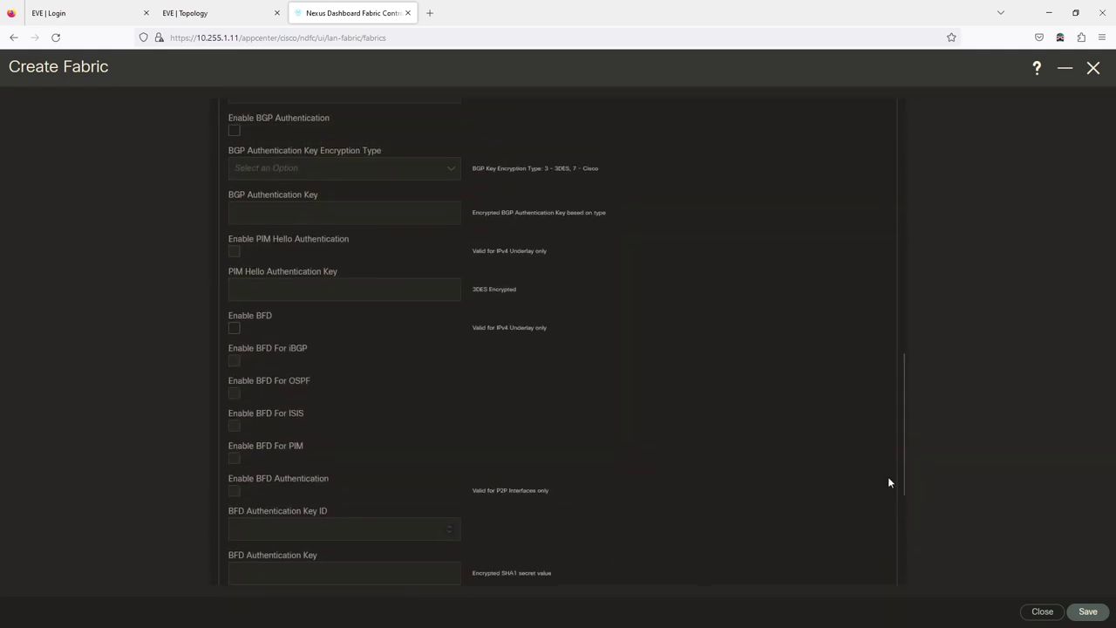
scroll(850, 458, "up", 6)
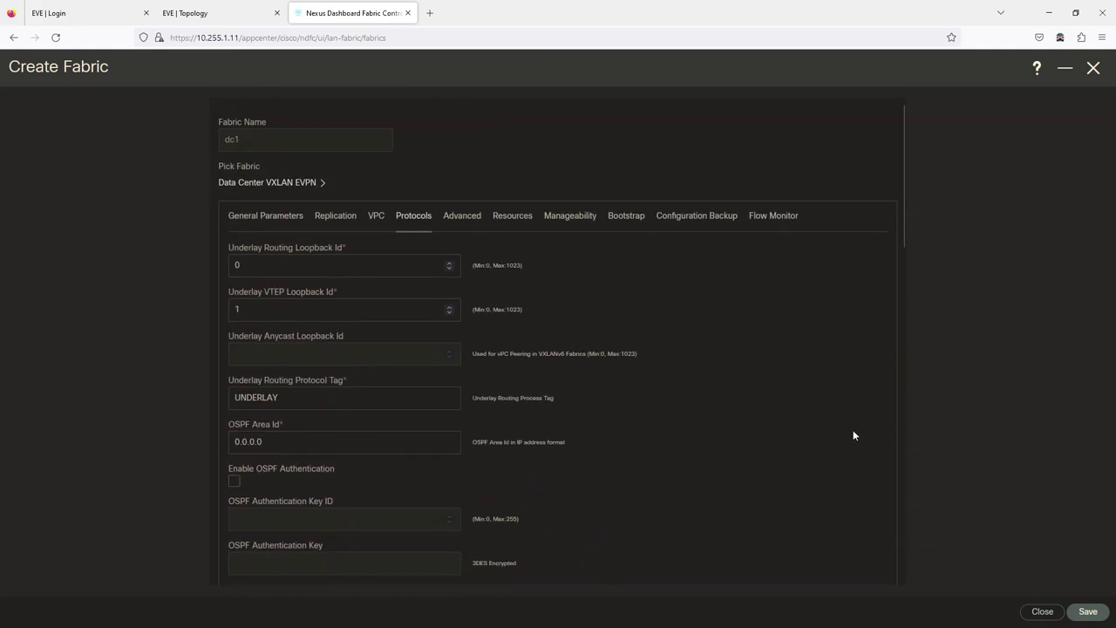
left_click(1063, 71)
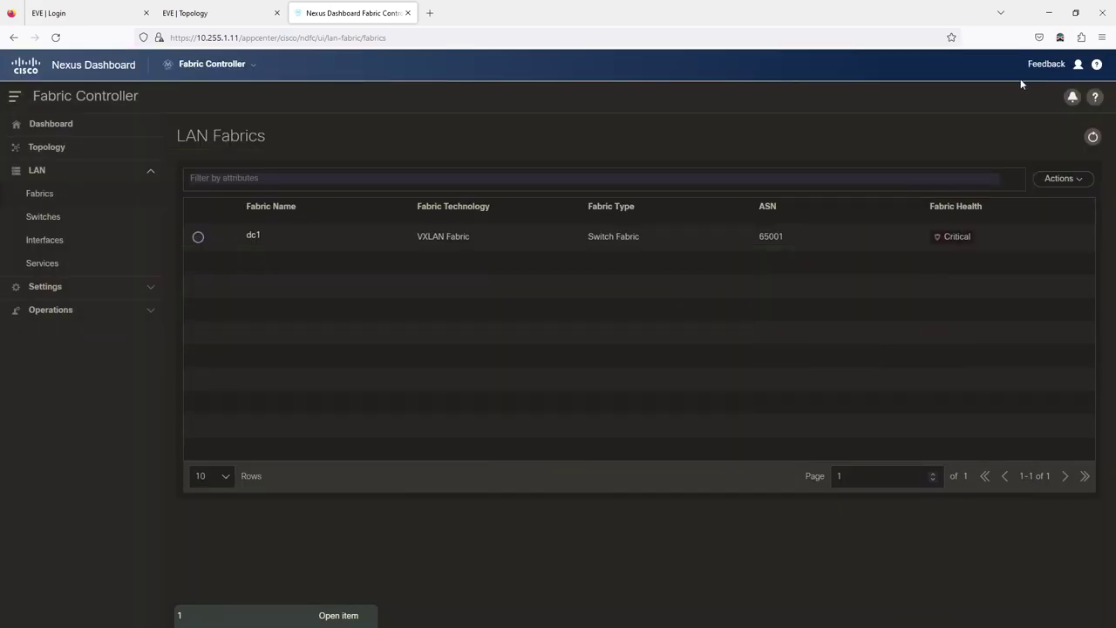
Go to the Nexus Dashboard Admin Console and open the installed Services catalog.
left_click(229, 68)
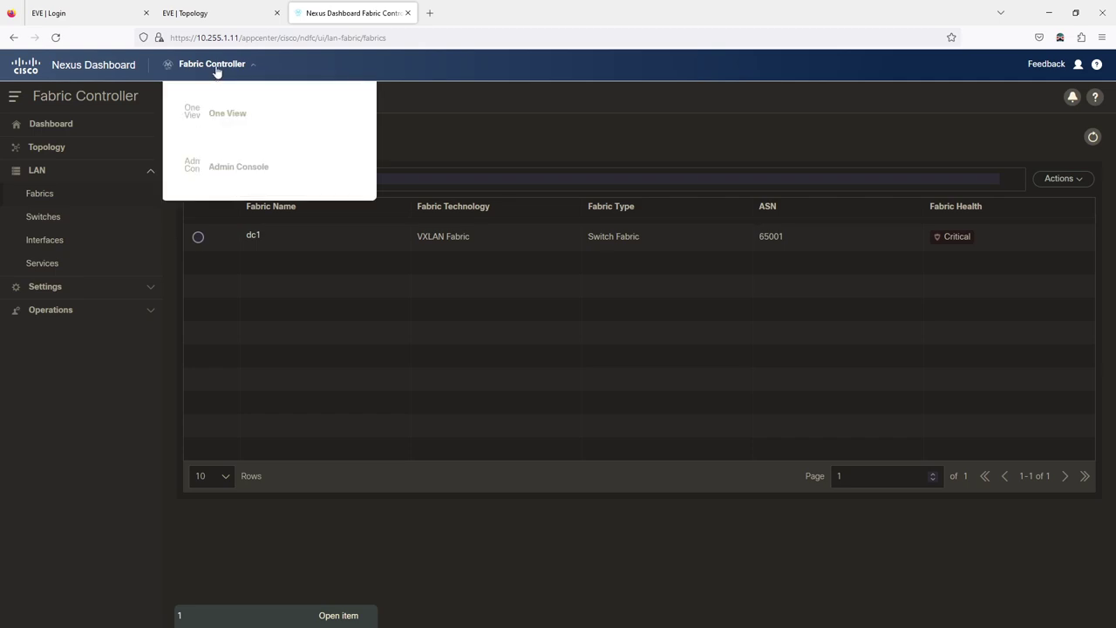
left_click(256, 171)
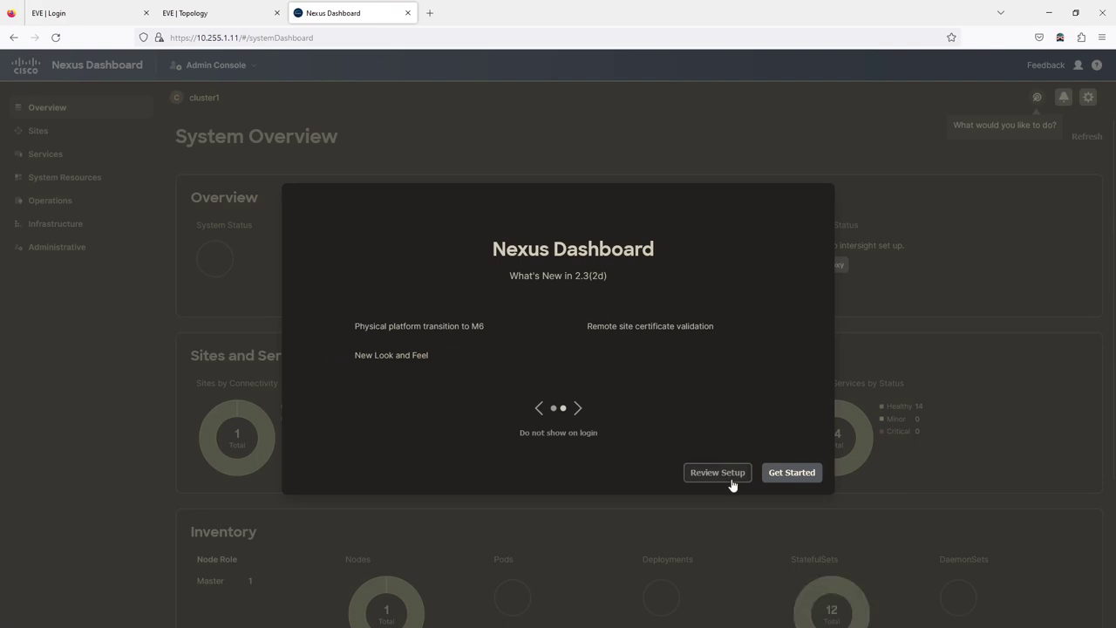
left_click(774, 472)
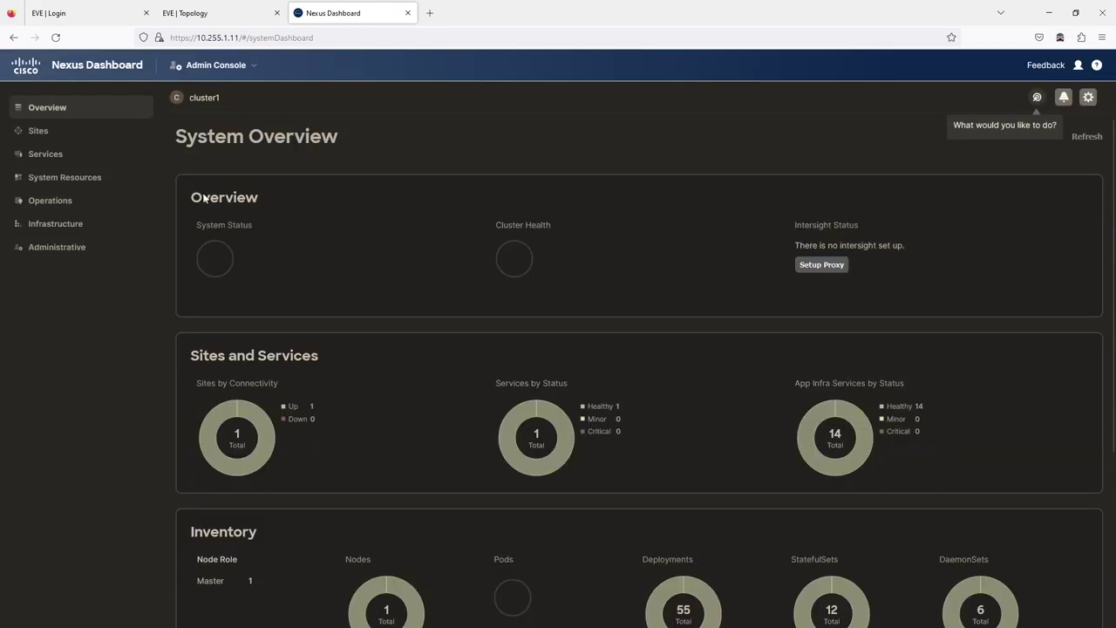
left_click(55, 155)
Check the Fabric Controller service's options and Healthy/Running status, then launch it.
mouse_move(124, 177)
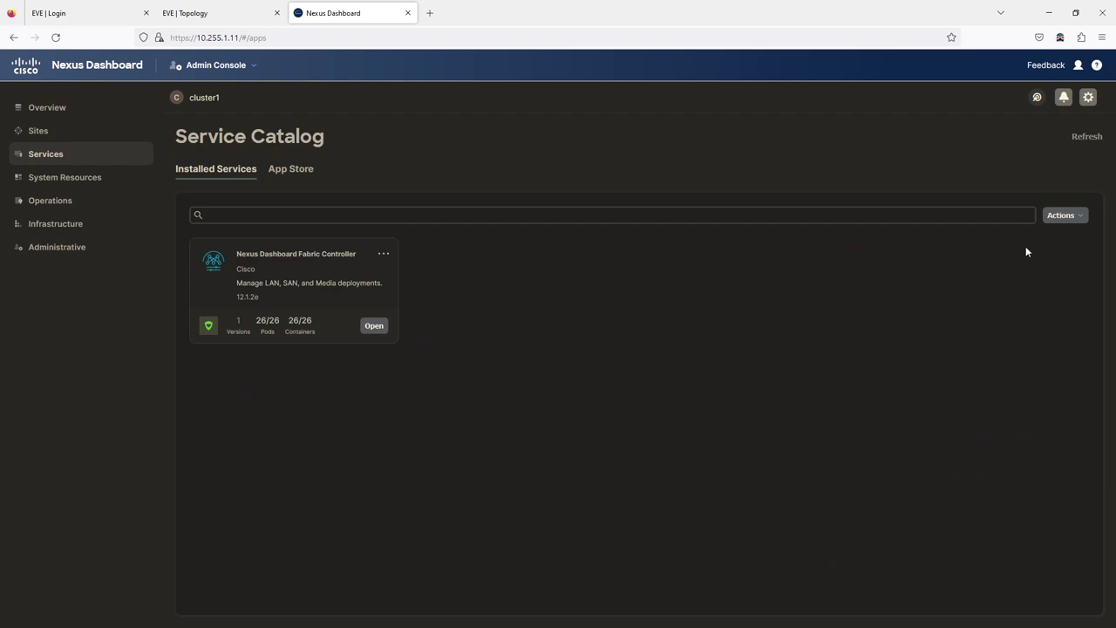
left_click(1078, 224)
left_click(386, 254)
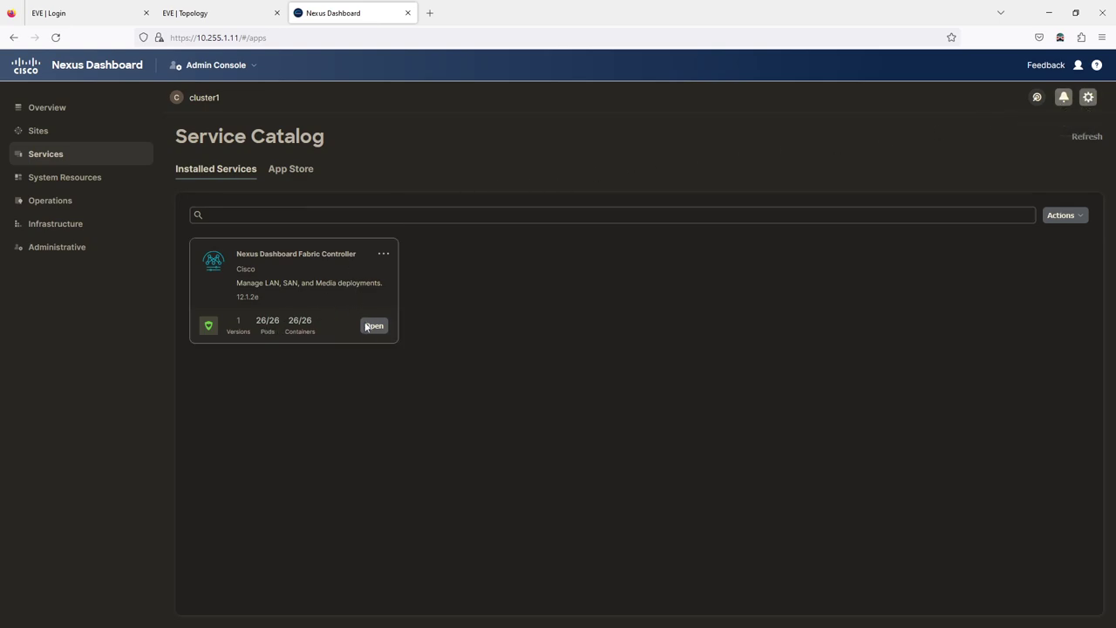
left_click(383, 256)
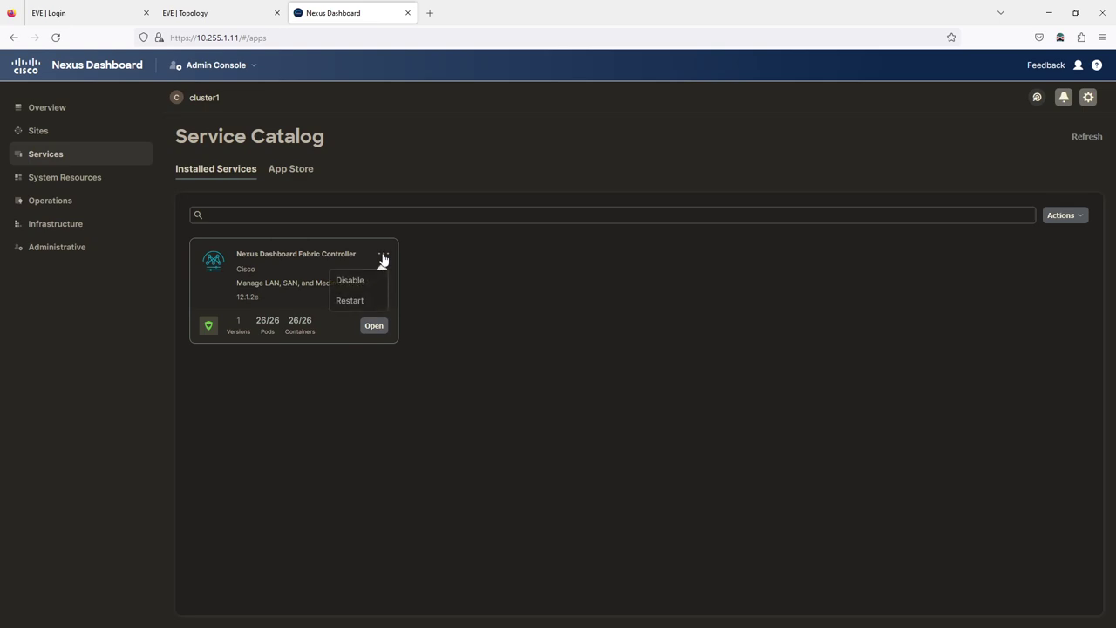
left_click(239, 323)
left_click(208, 326)
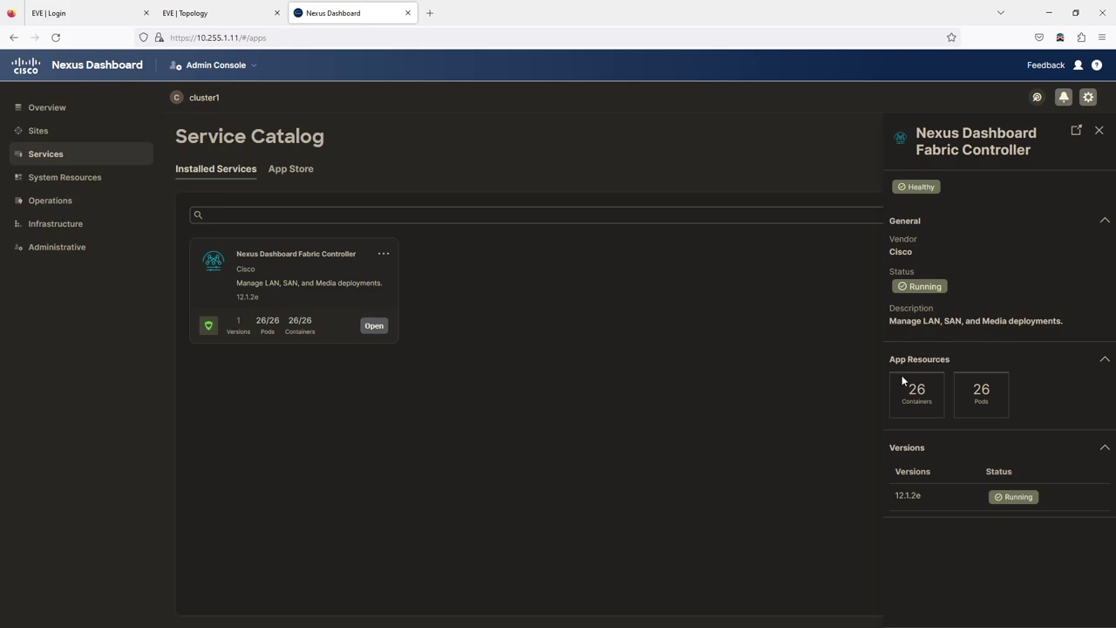
left_click(369, 330)
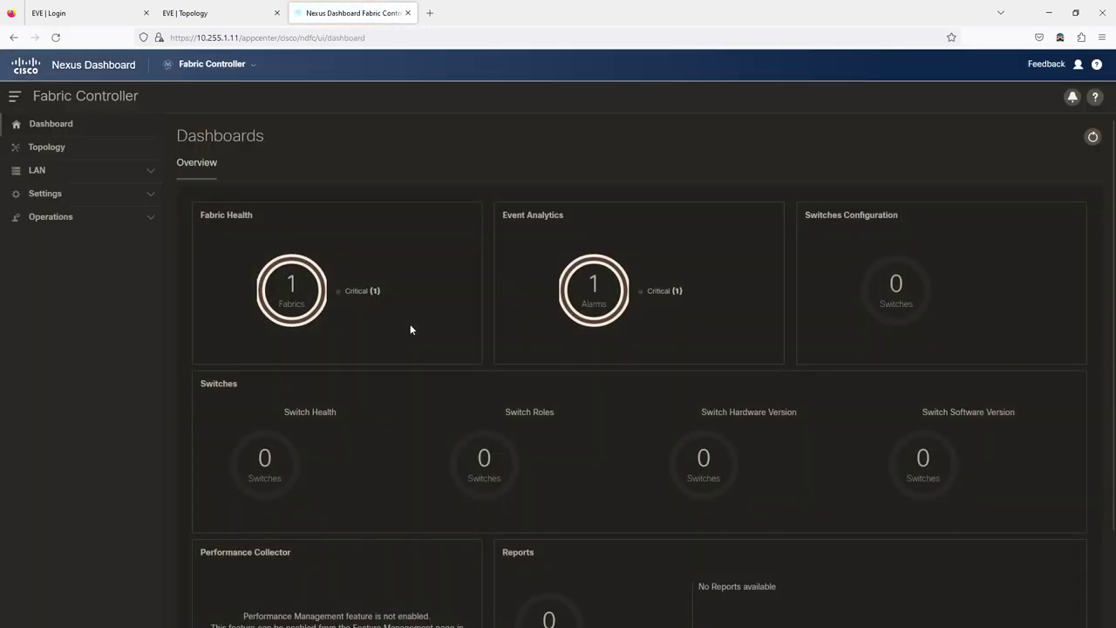
Open dc1's full Fabric Overview from LAN > Fabrics via its side-panel preview.
scroll(893, 511, "down", 2)
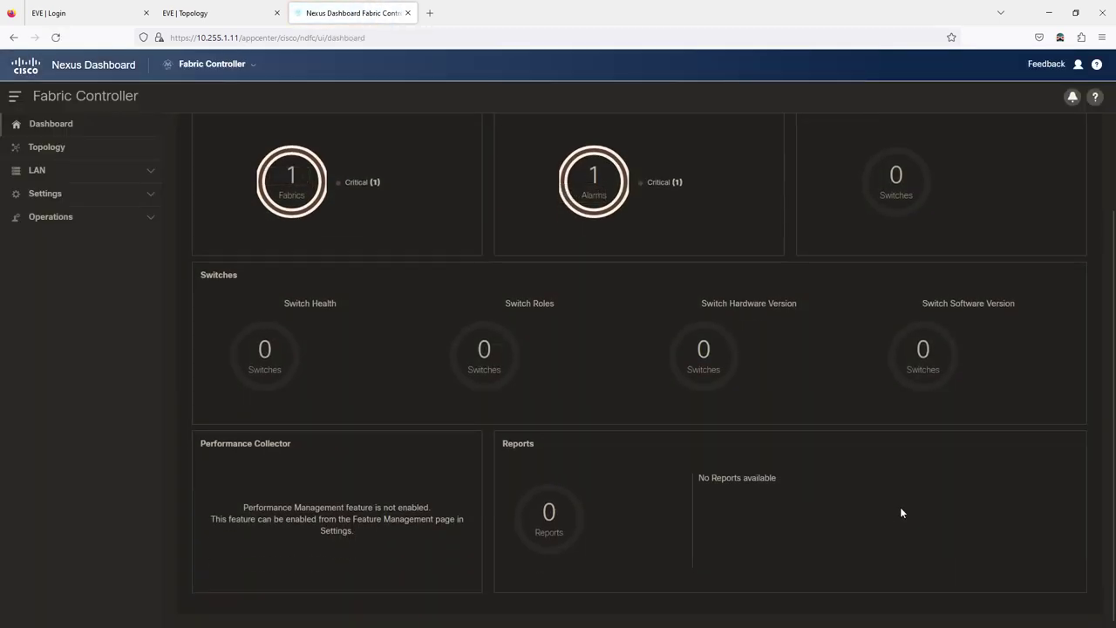
left_click(75, 178)
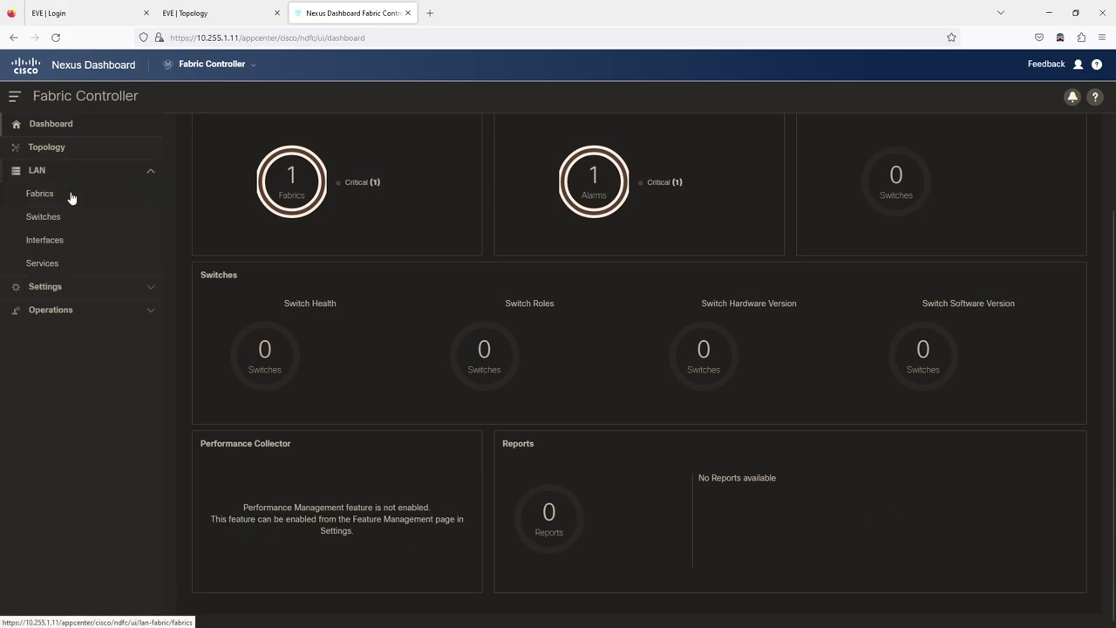
left_click(59, 199)
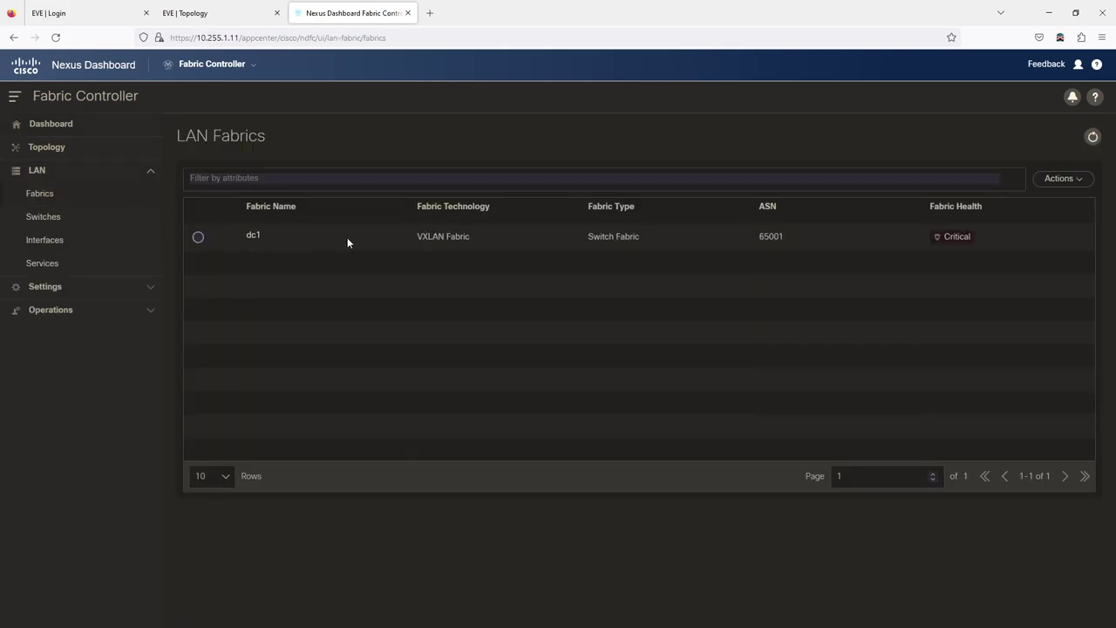
left_click(253, 237)
left_click(1088, 73)
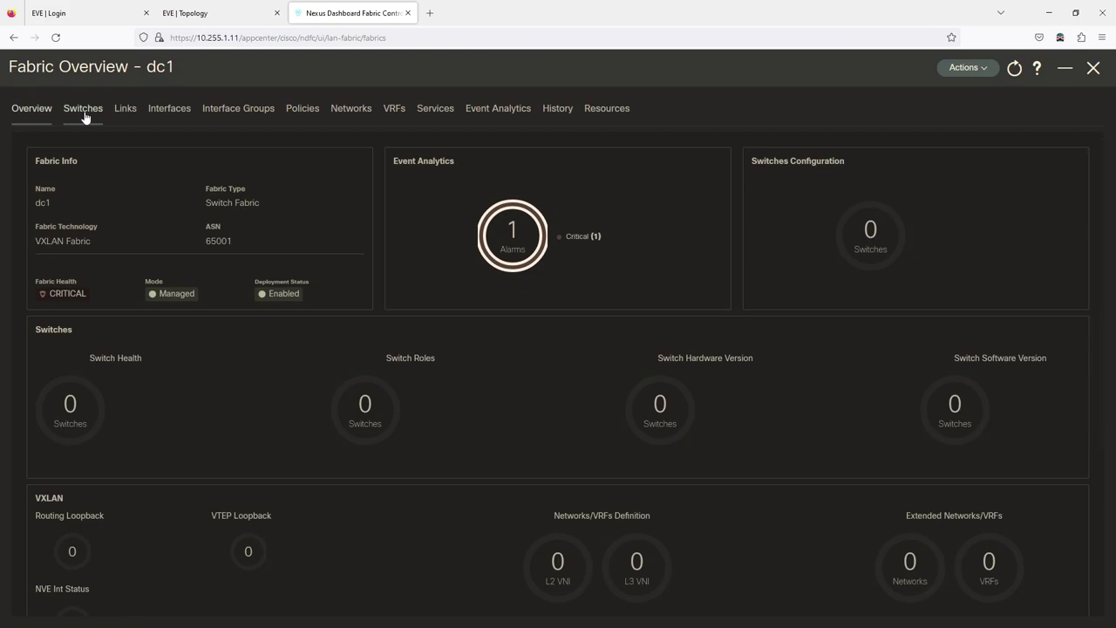
Disable Performance Monitoring in dc1's fabric settings, save, and acknowledge the deploy warning.
left_click(962, 69)
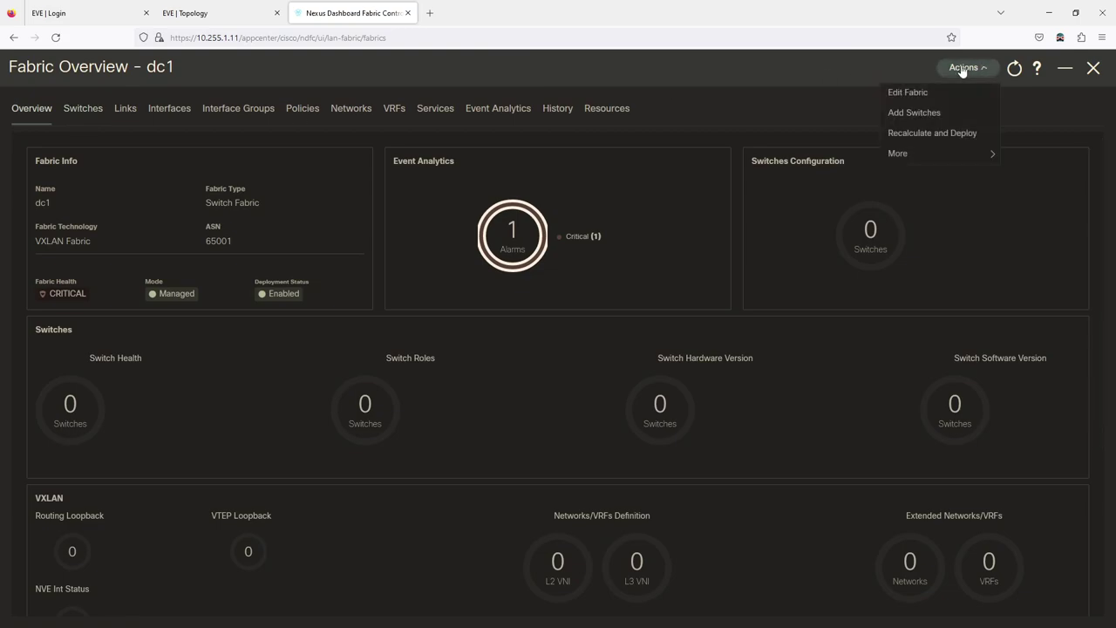
left_click(916, 93)
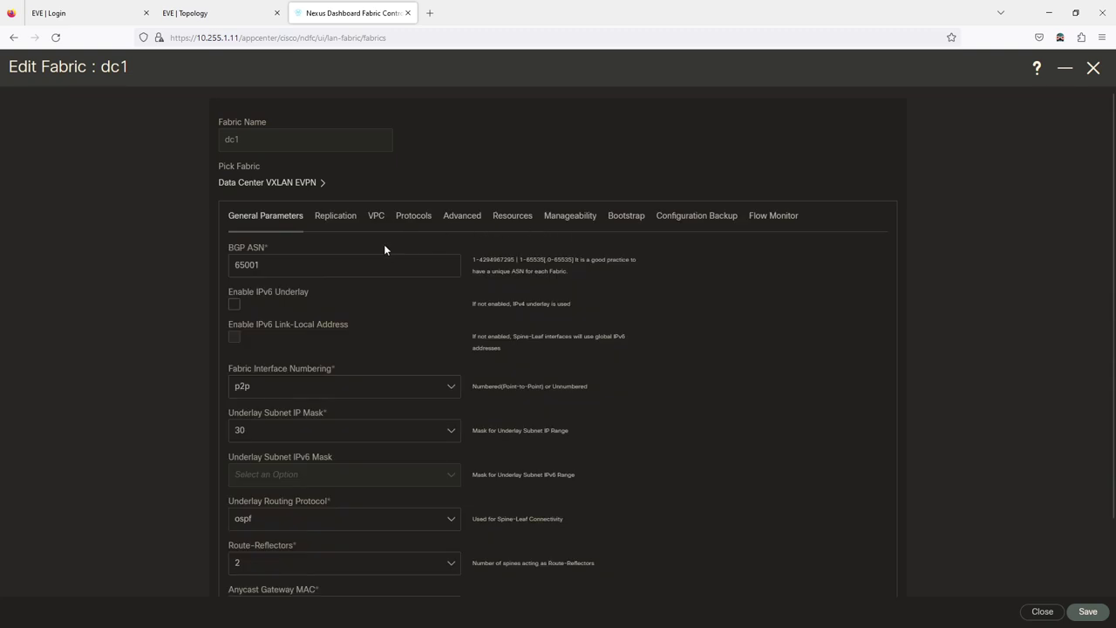
scroll(361, 273, "down", 2)
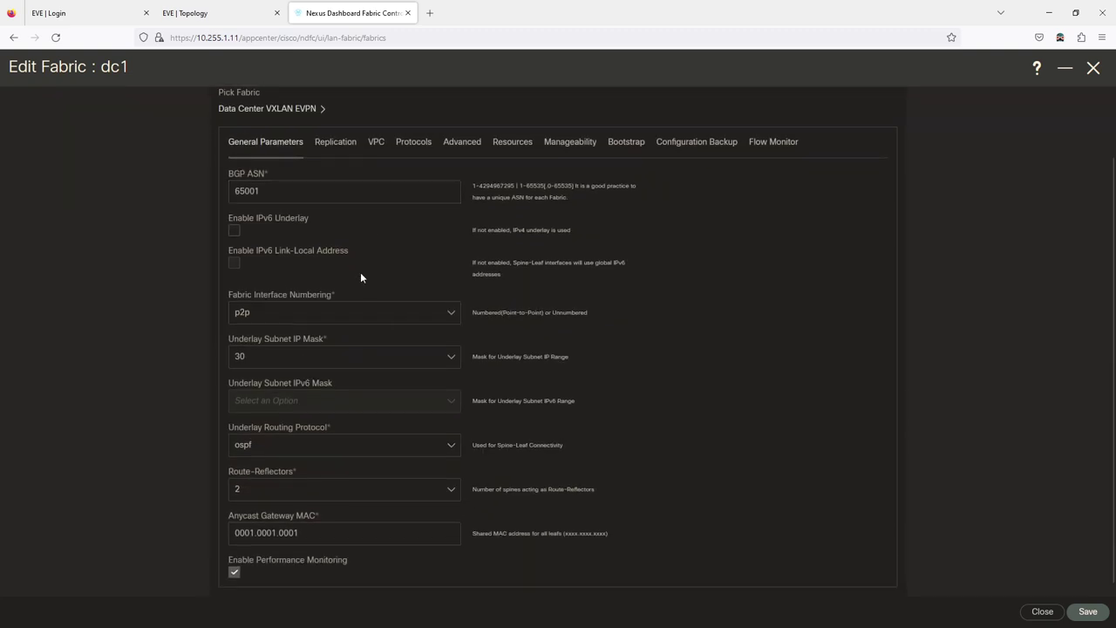
left_click(234, 572)
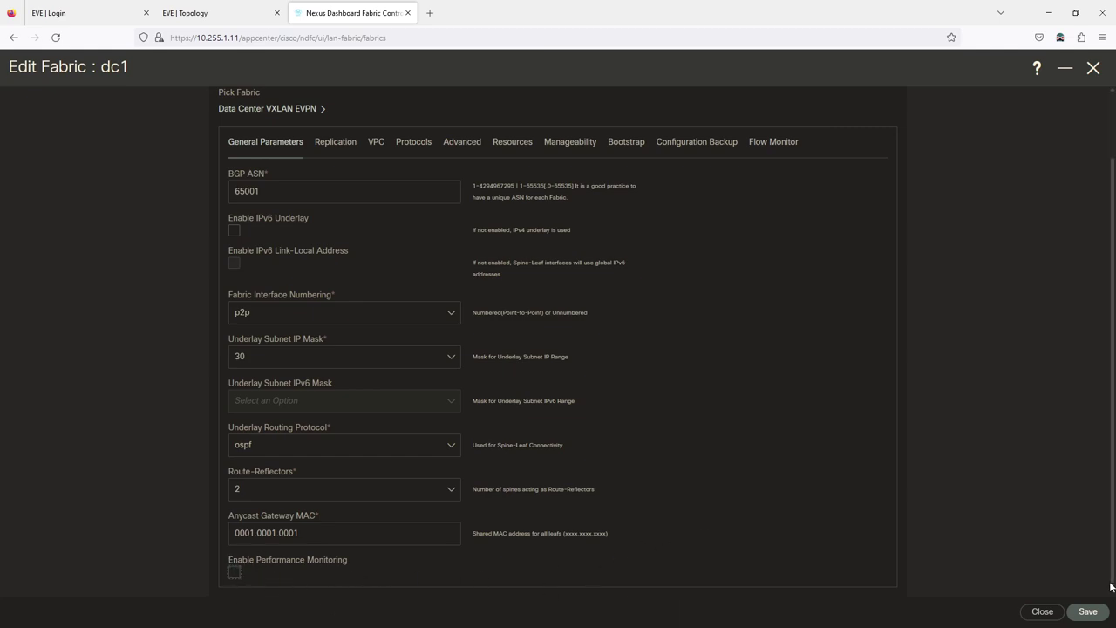
left_click(1087, 611)
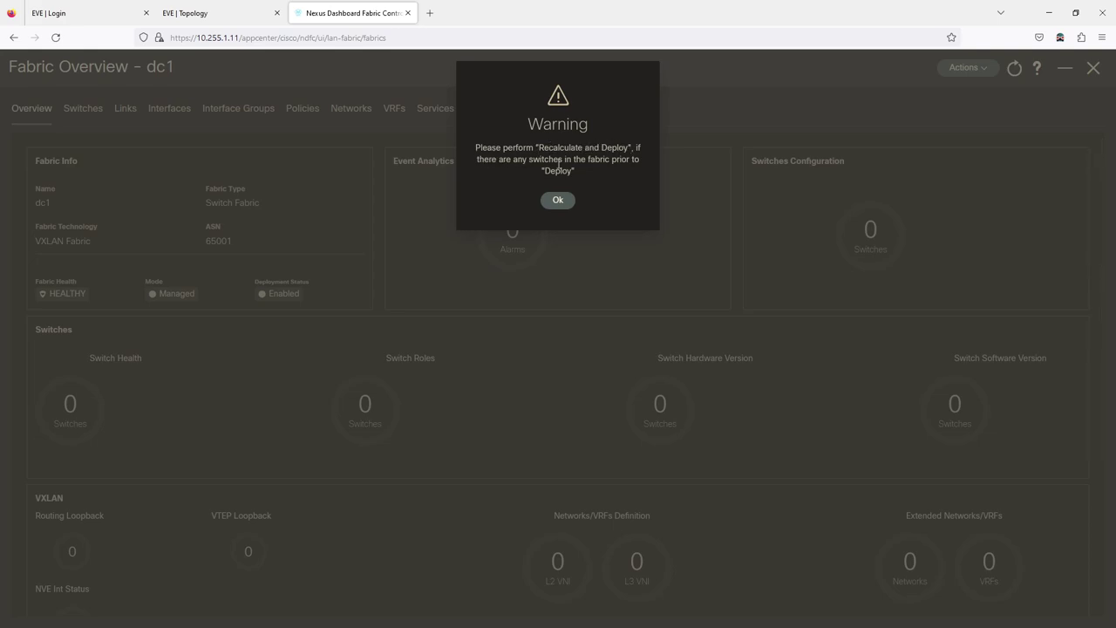
left_click(561, 199)
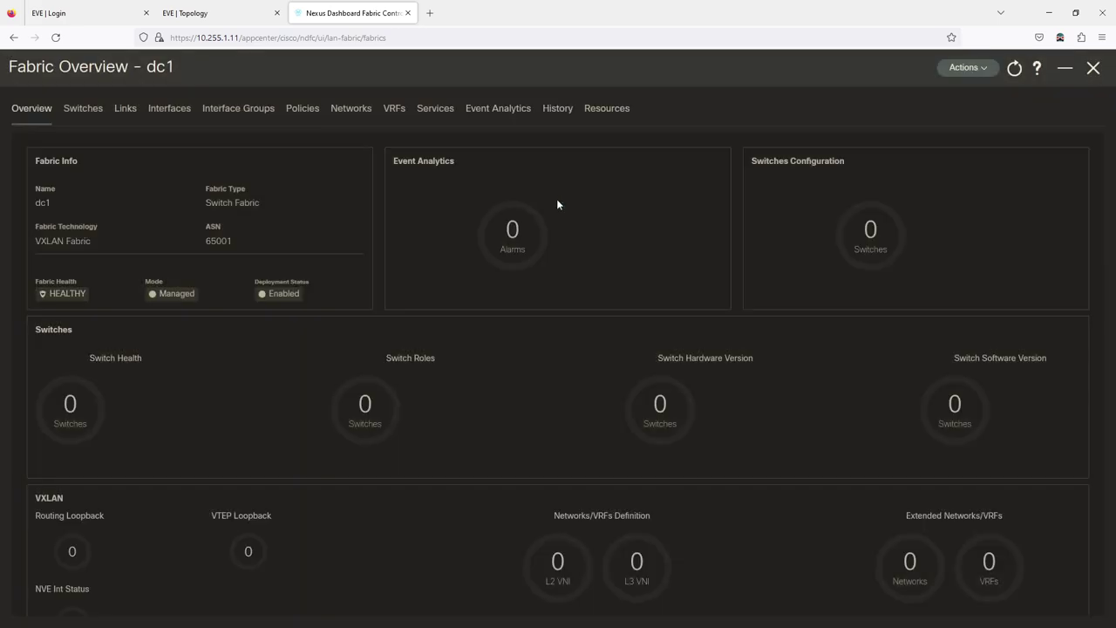
Confirm dc1's Switches tab is empty, then bring up the EVE-NG lab topology.
left_click(85, 112)
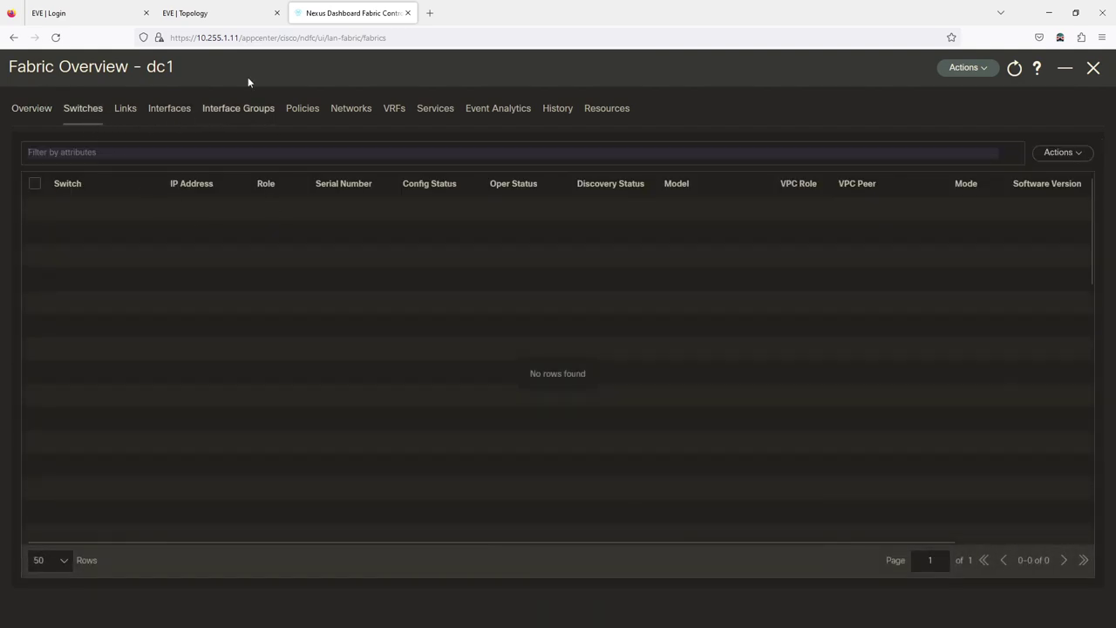
left_click(213, 13)
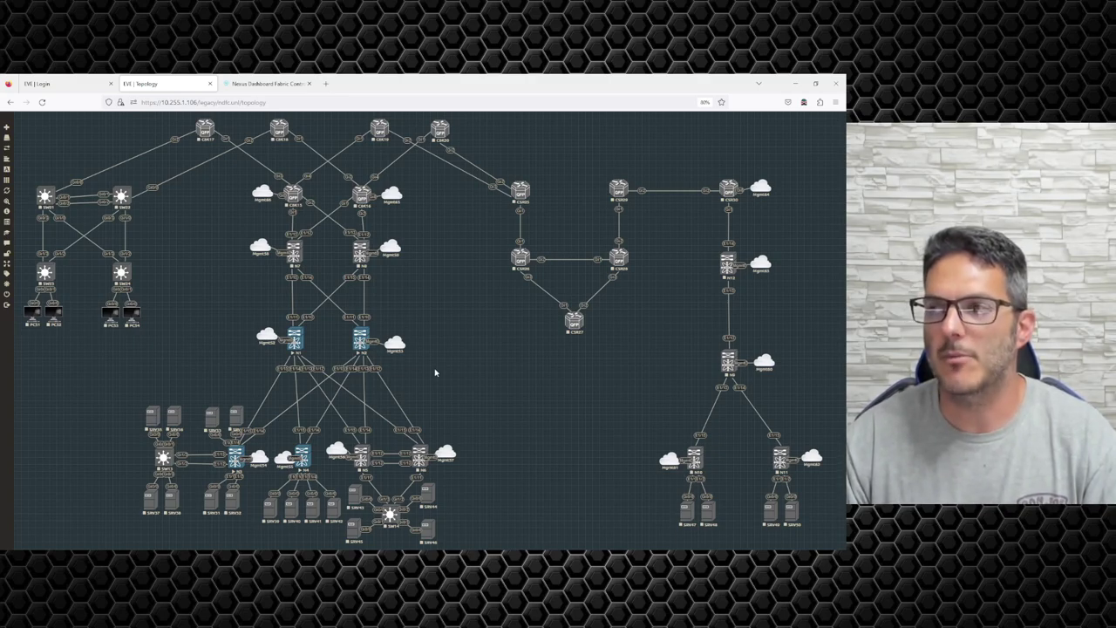
Compare the EVE-NG topology with dc1's empty switch list, ending on the controller.
left_click(266, 84)
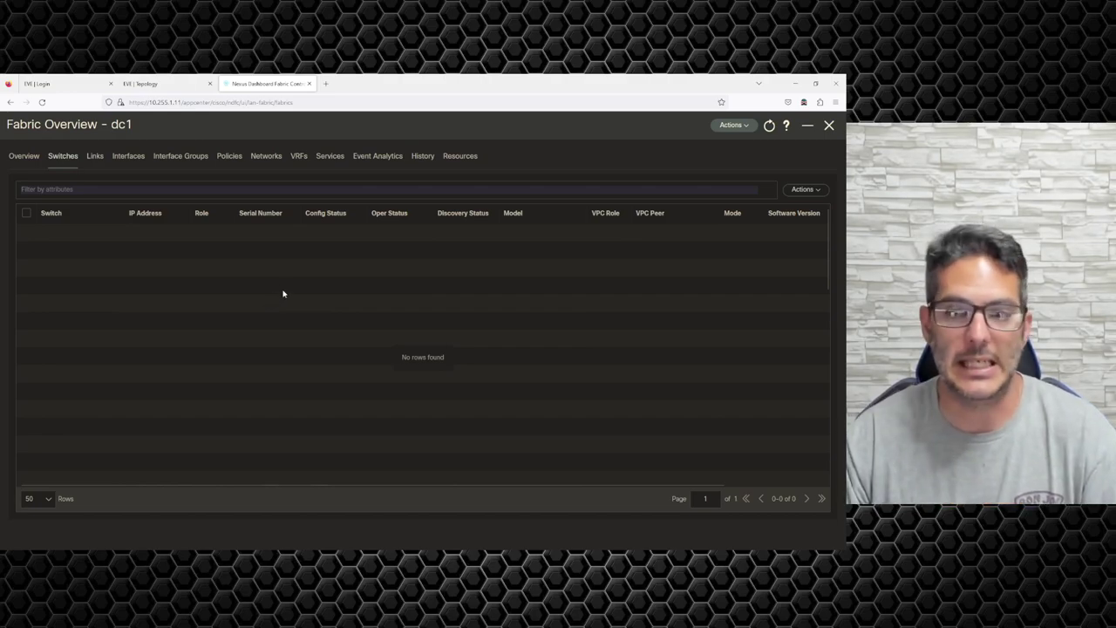
left_click(197, 81)
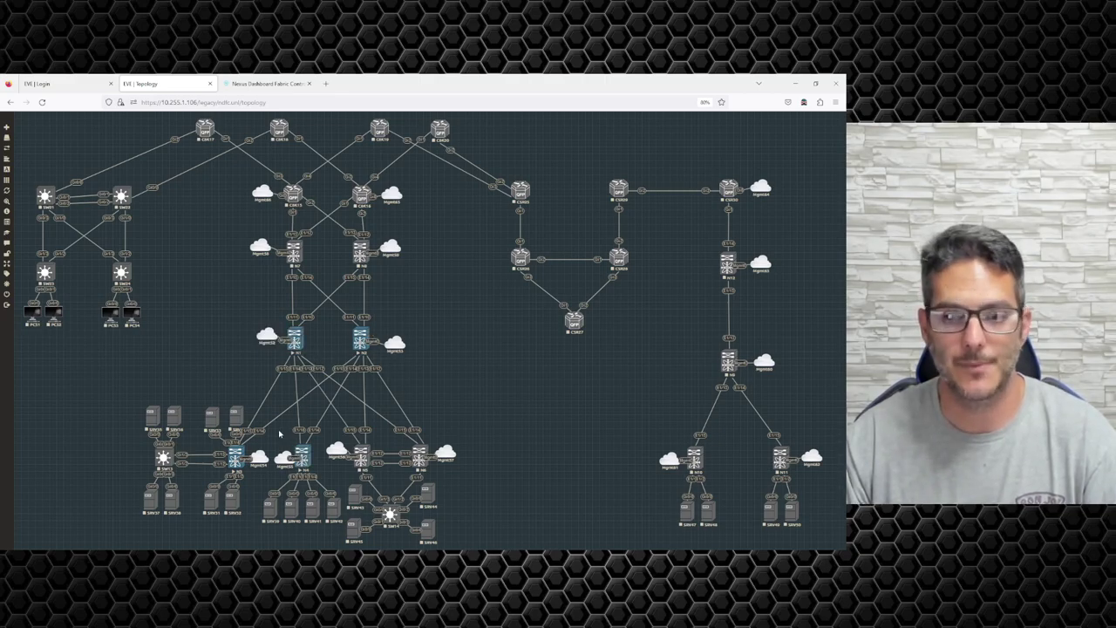
left_click(266, 83)
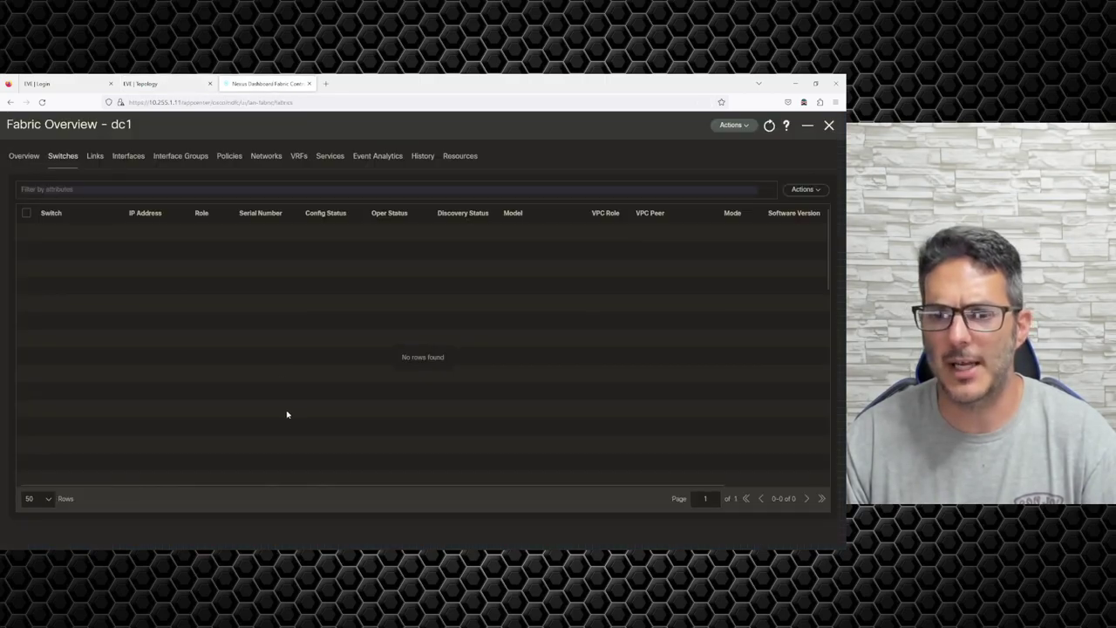